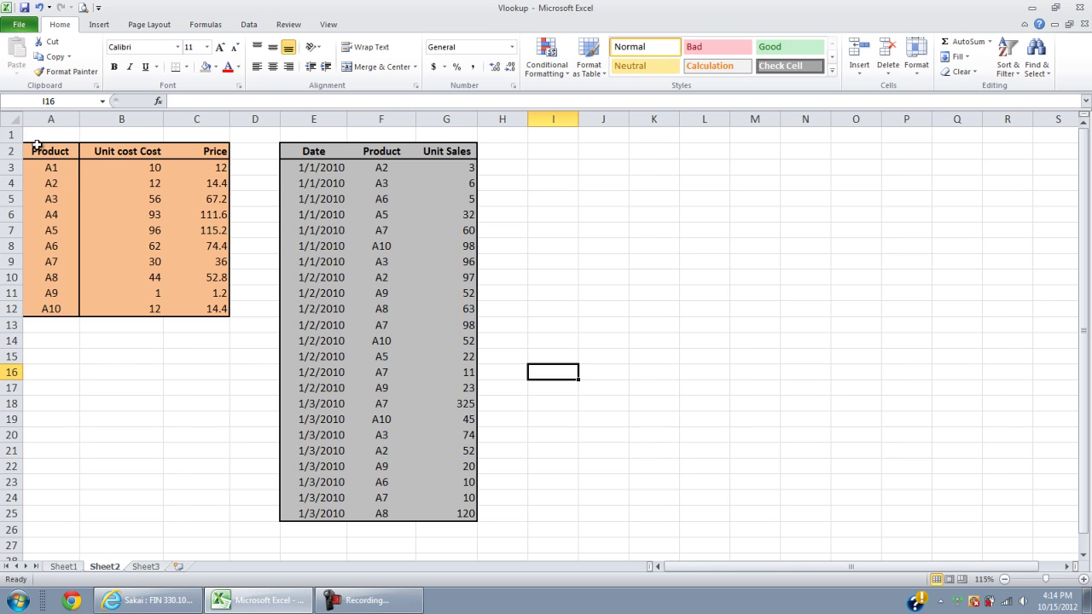
- Walk through the product cost and price table, products A1 to A10
left_click_drag(38, 151, 187, 303)
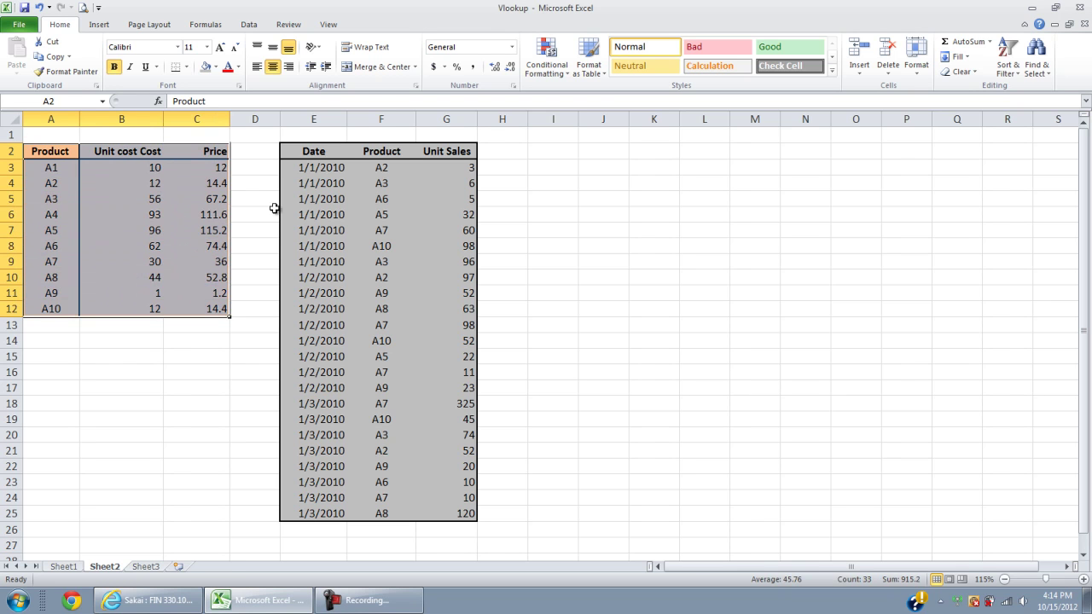
left_click(268, 135)
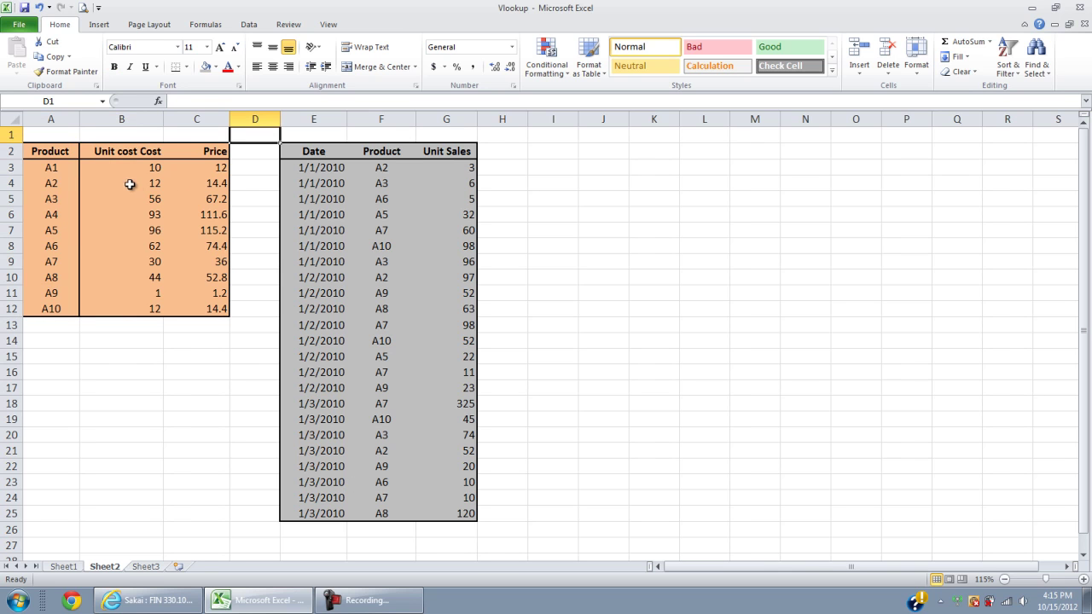
left_click(39, 153)
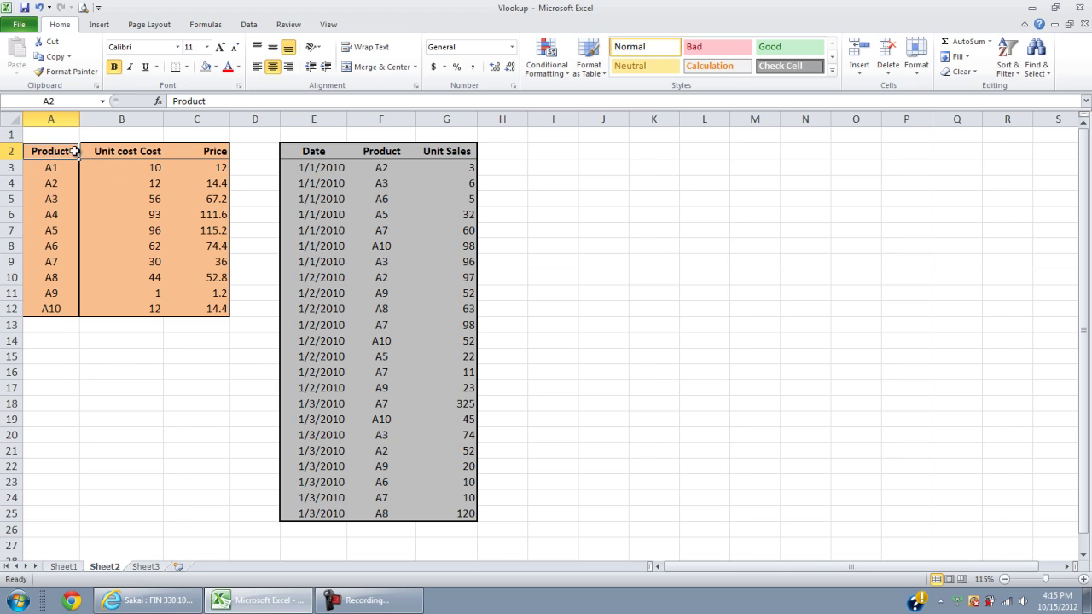
left_click(56, 170)
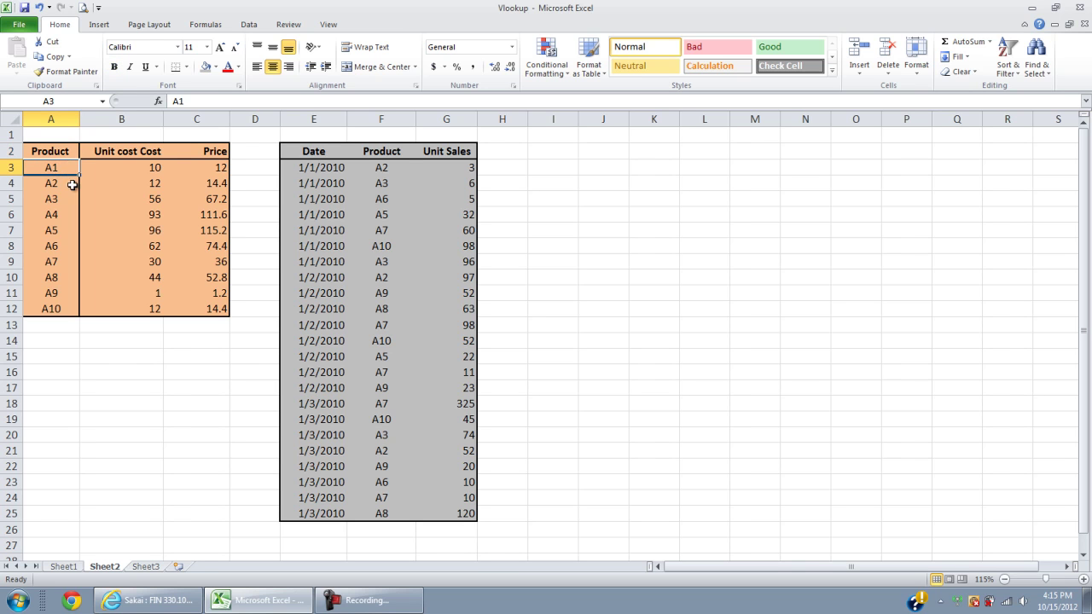
left_click(70, 184)
left_click(70, 312)
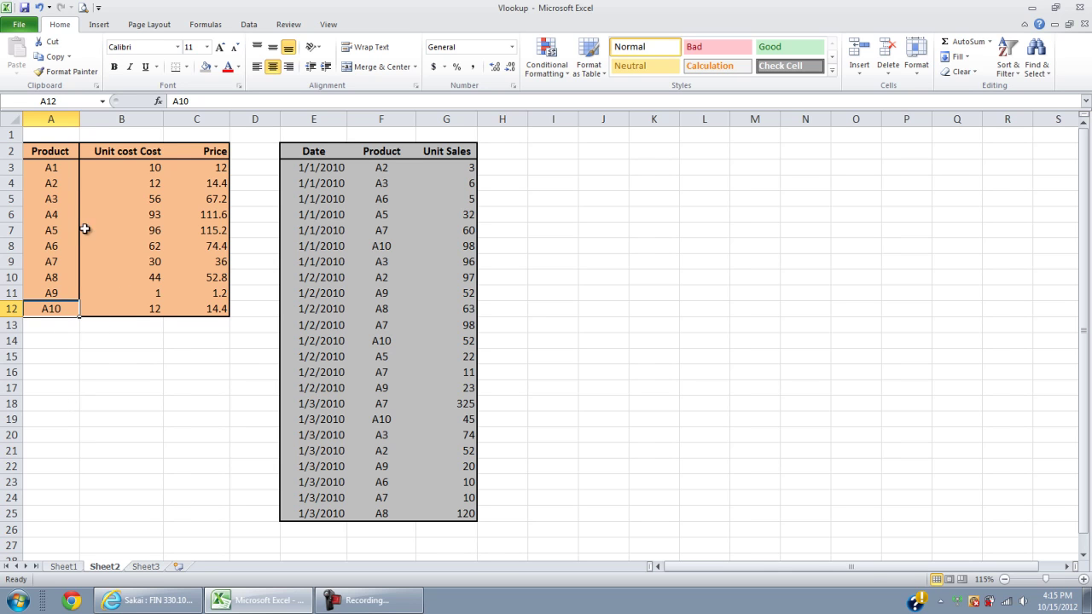
left_click_drag(51, 169, 195, 167)
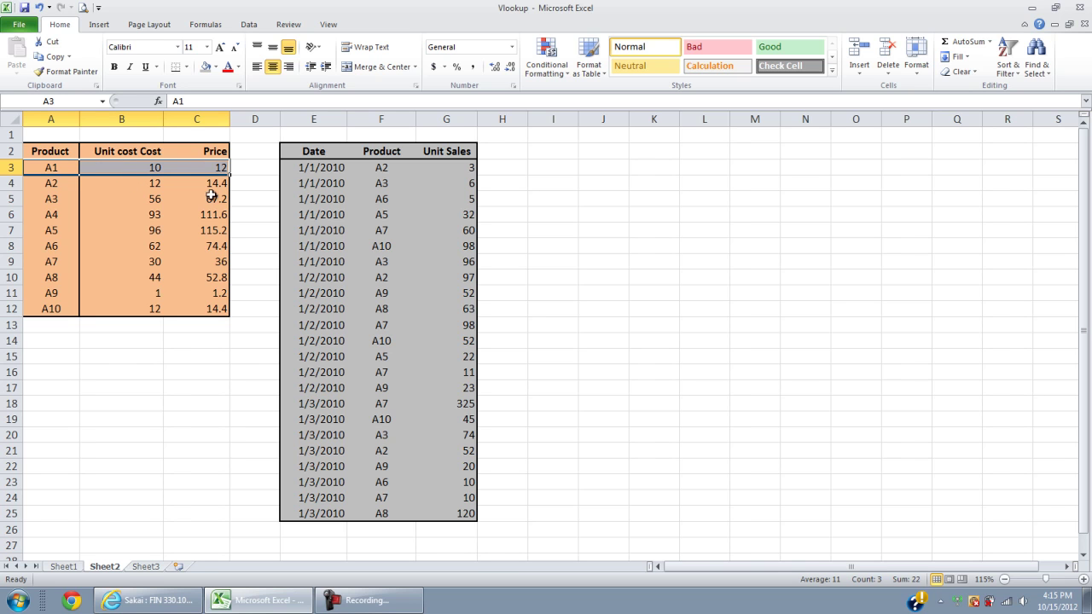
left_click_drag(53, 307, 209, 304)
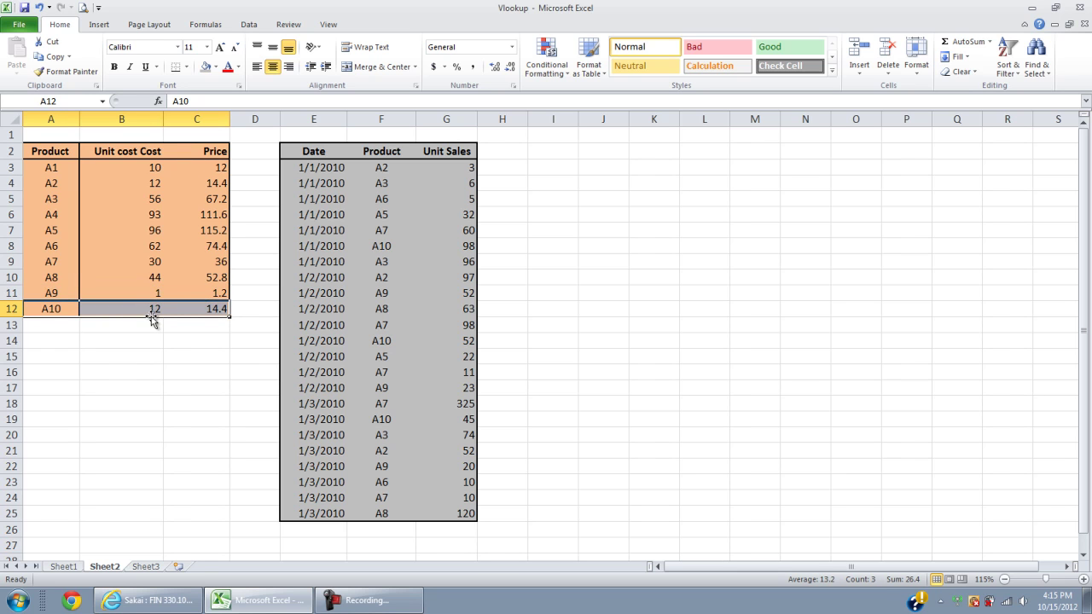
left_click(216, 327)
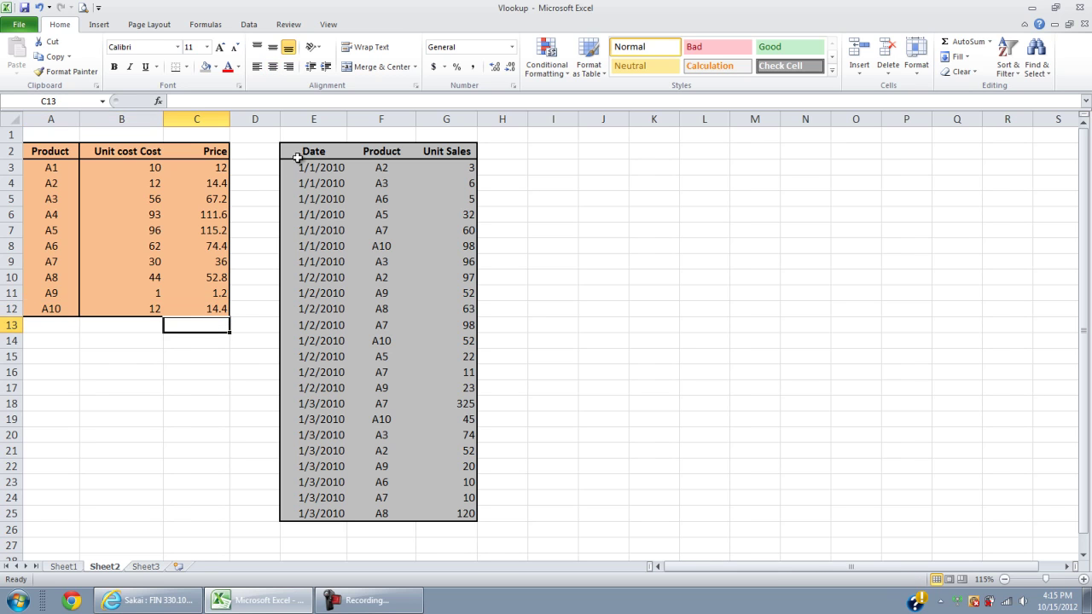
- Review the sales table headers and the sales made on 1/1, 1/2 and 1/3/2010
left_click_drag(299, 151, 432, 152)
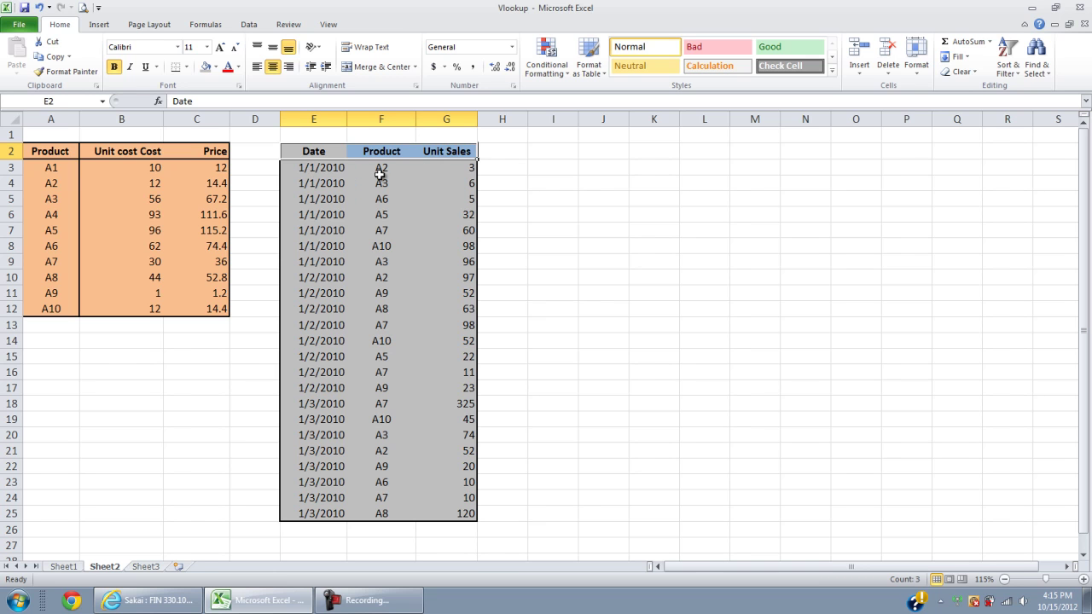
left_click(307, 171)
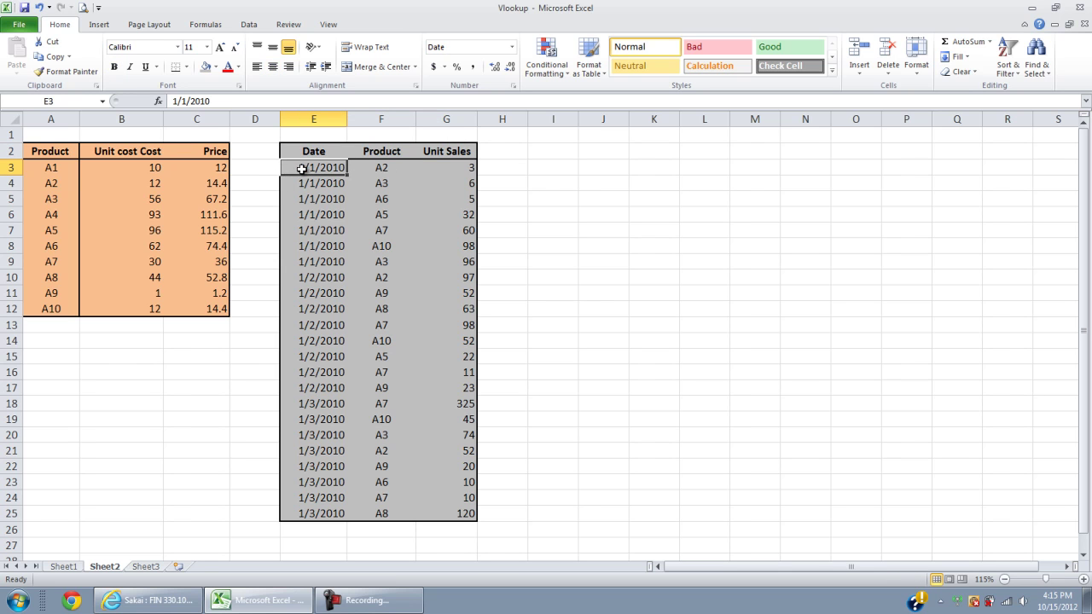
left_click_drag(297, 262, 437, 262)
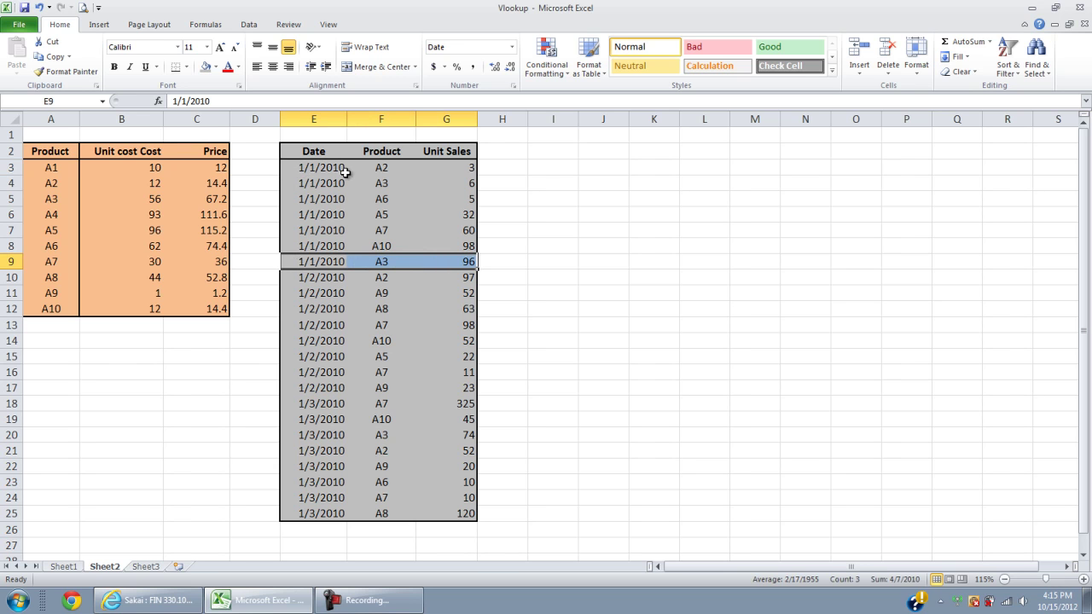
left_click(330, 305)
left_click_drag(296, 279, 468, 381)
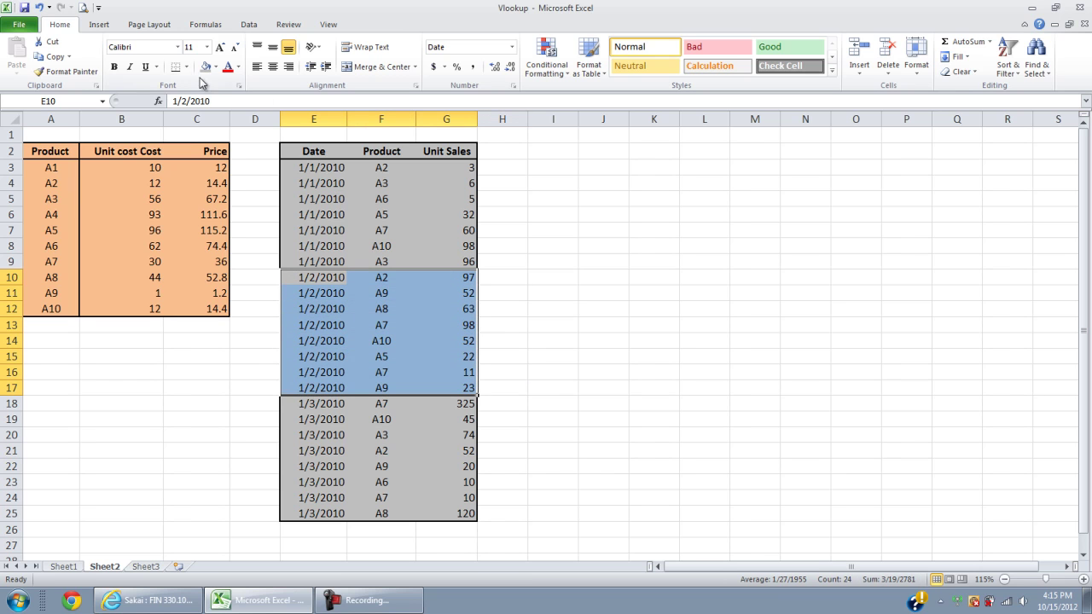
left_click_drag(322, 401, 437, 514)
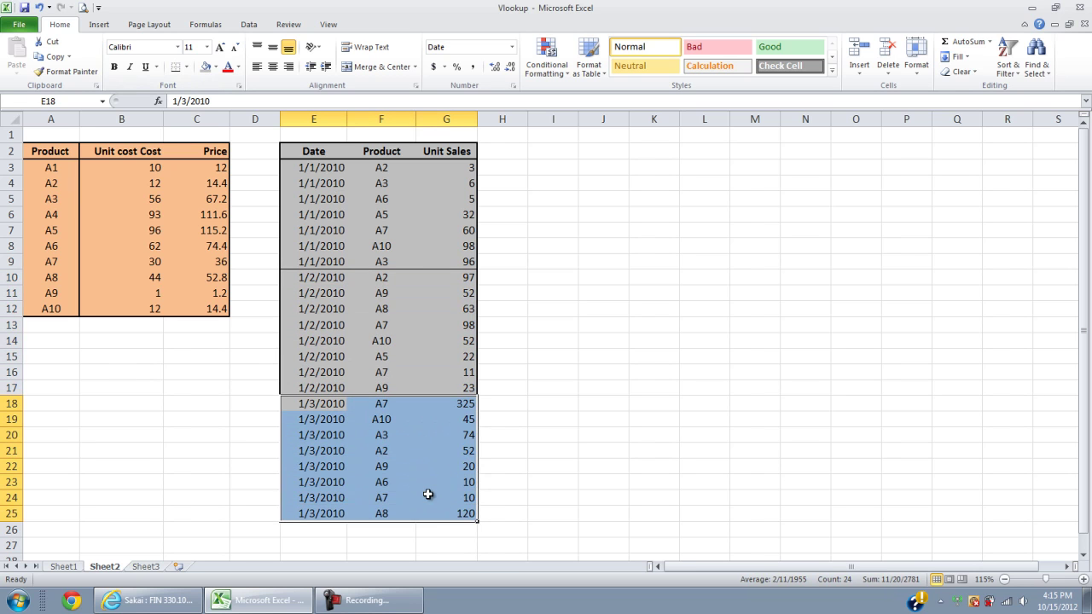
left_click(411, 384)
left_click(300, 278)
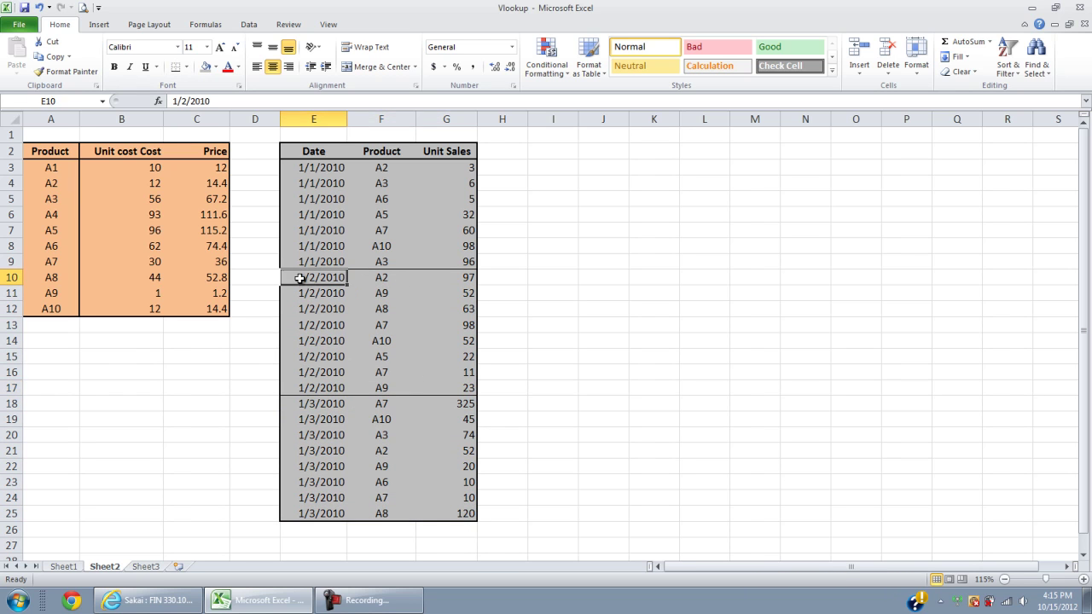
left_click_drag(300, 279, 322, 384)
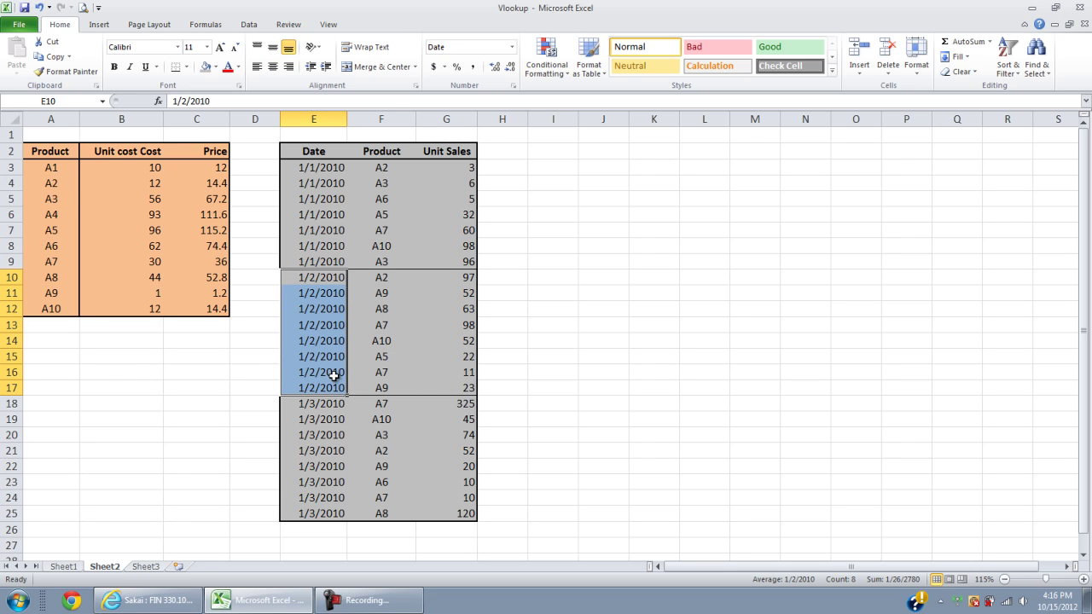
- Trace the two A9 sales of 52 and 23 units in the sales table
left_click_drag(380, 278, 435, 298)
left_click(405, 298)
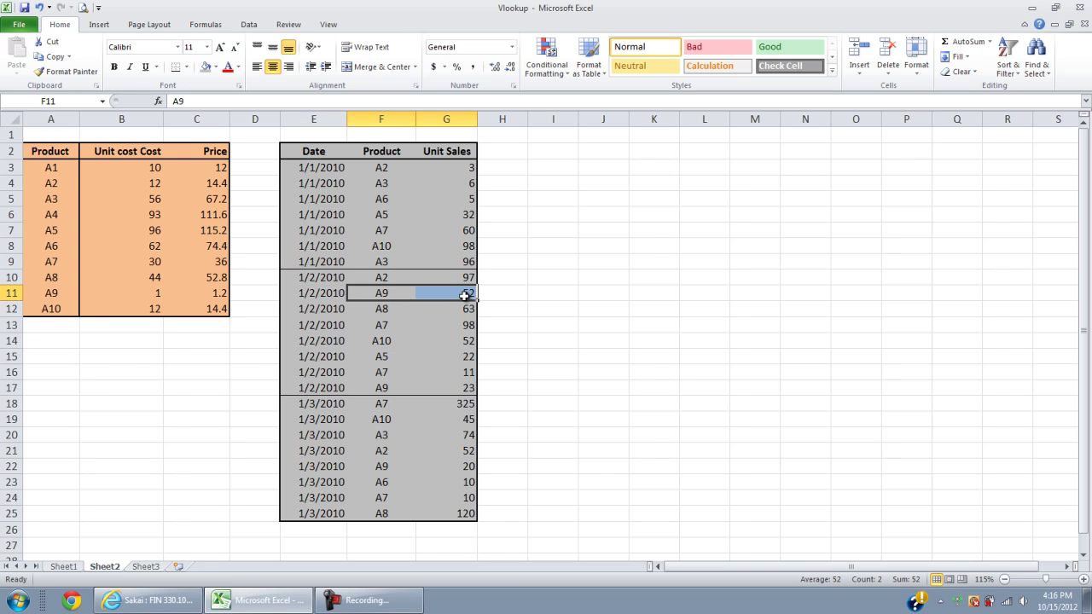
left_click(442, 152)
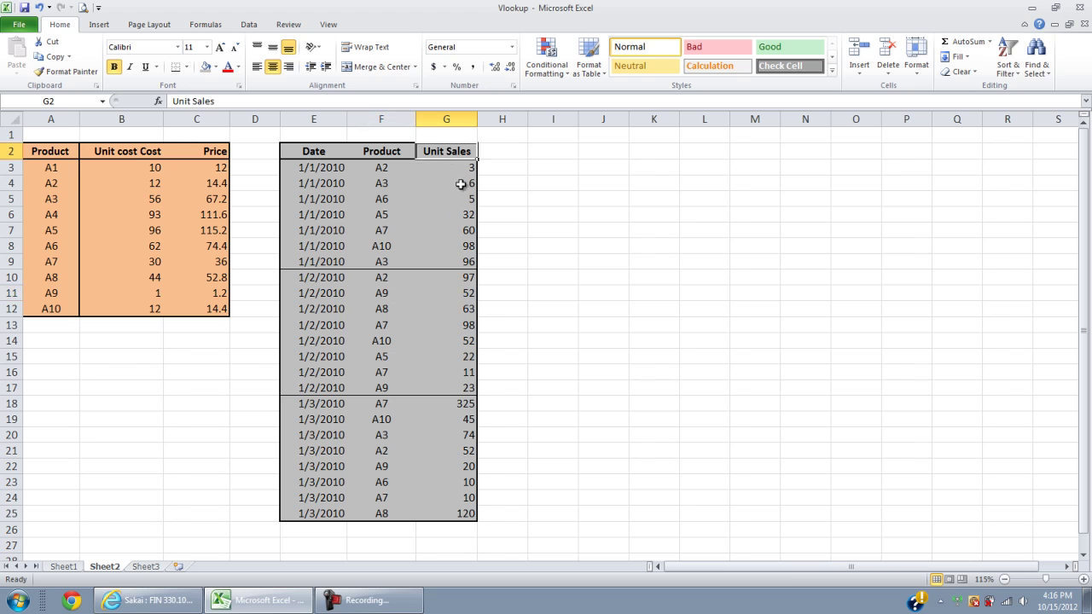
left_click(467, 292)
left_click_drag(467, 292, 391, 296)
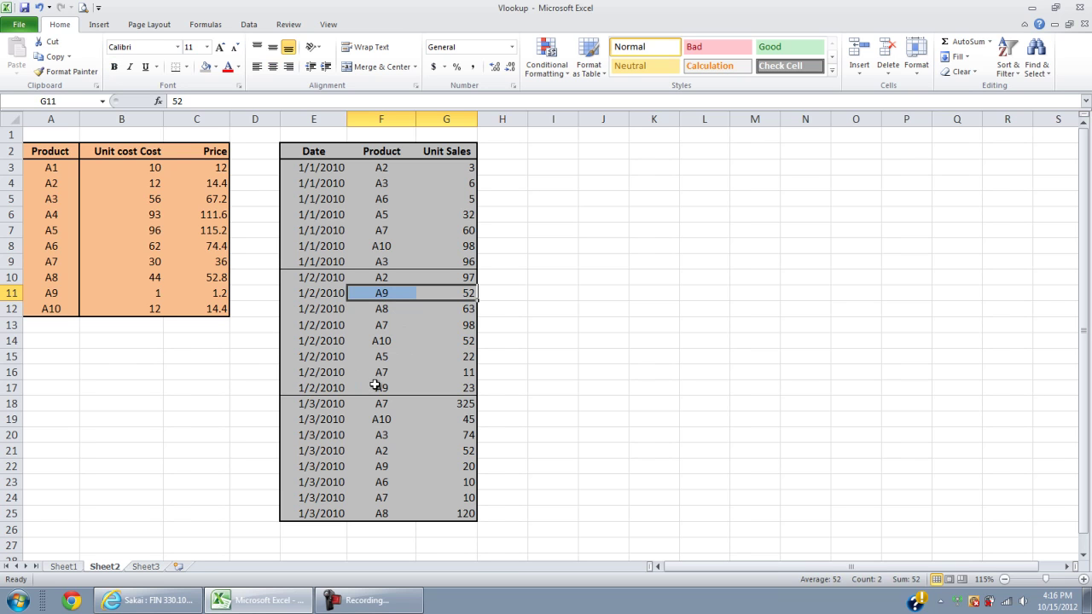
left_click_drag(375, 385, 448, 384)
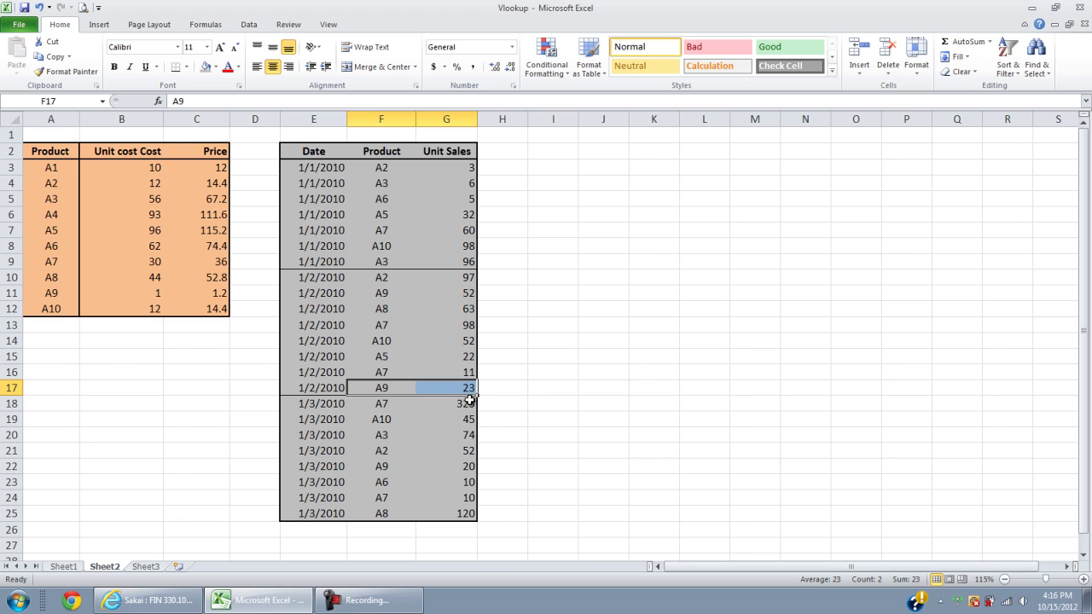
left_click(530, 391)
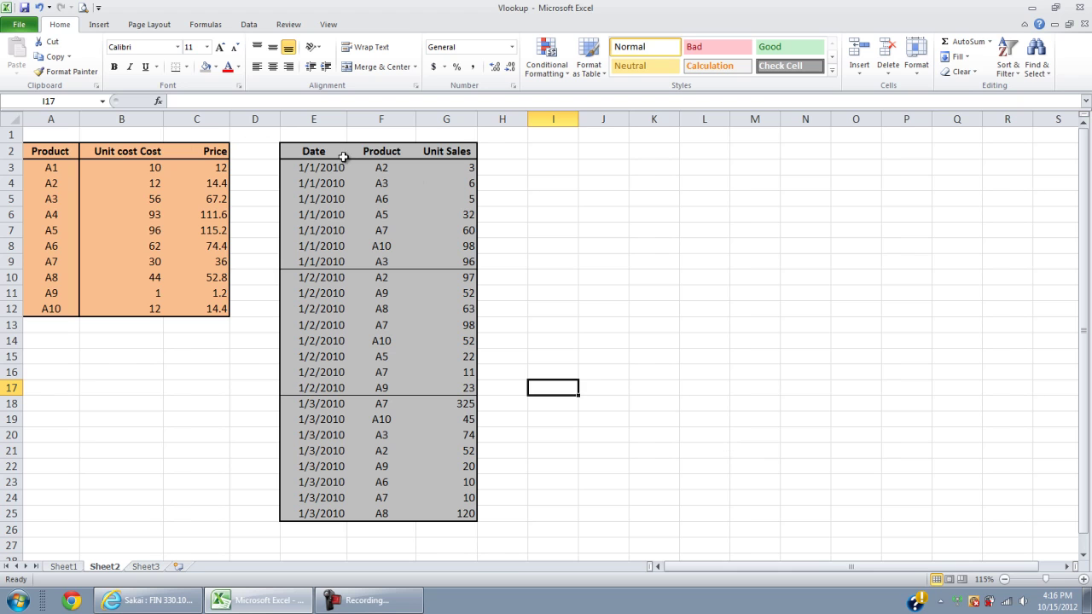
- Add a Cost header in the empty column beside Unit Sales
left_click(506, 152)
left_click(510, 260)
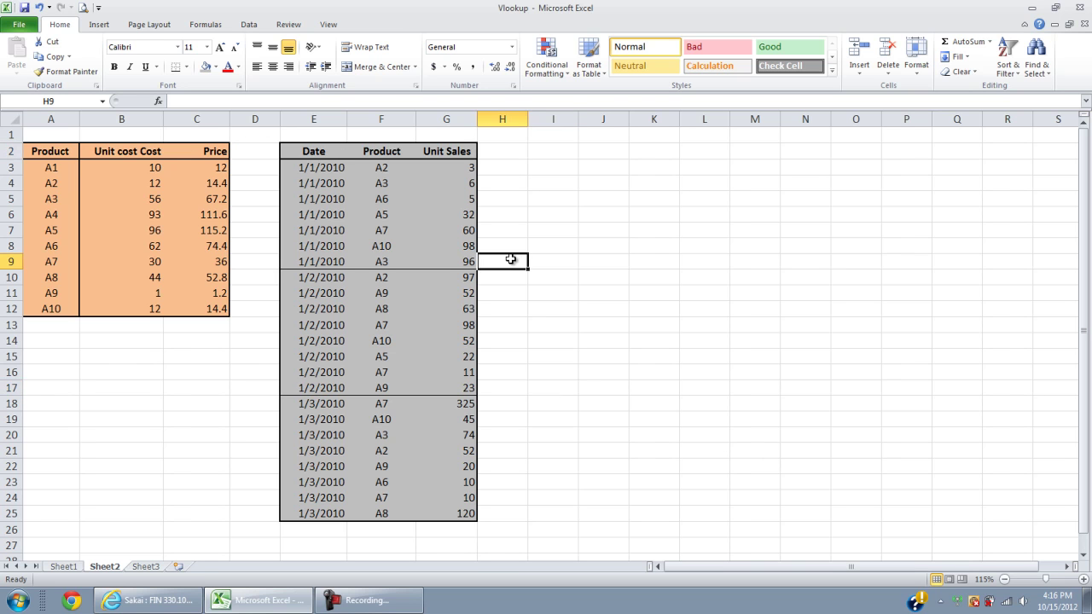
left_click(520, 388)
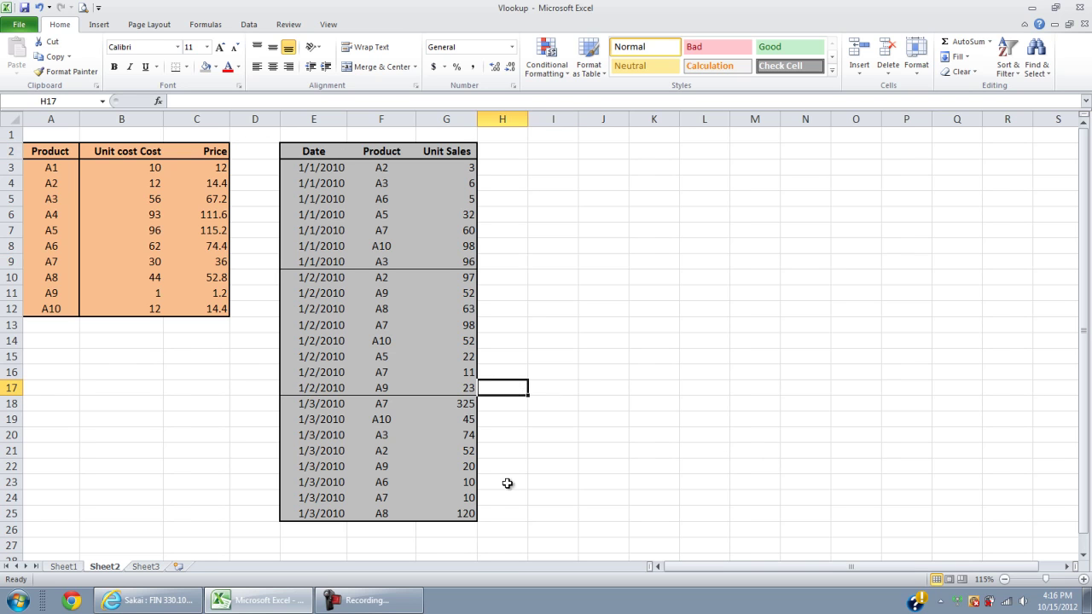
left_click(505, 515)
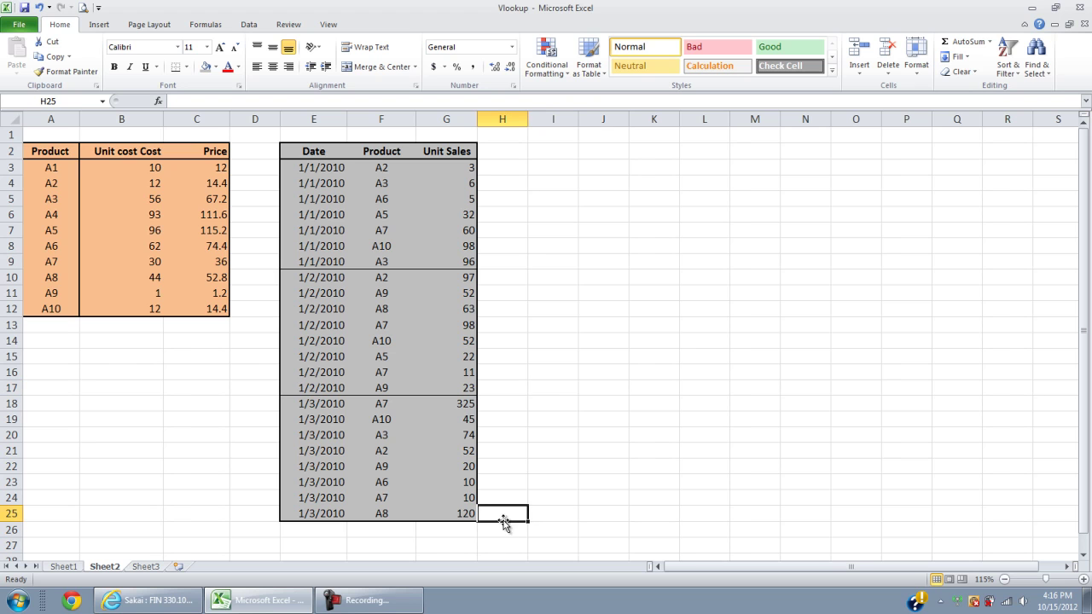
left_click(367, 171)
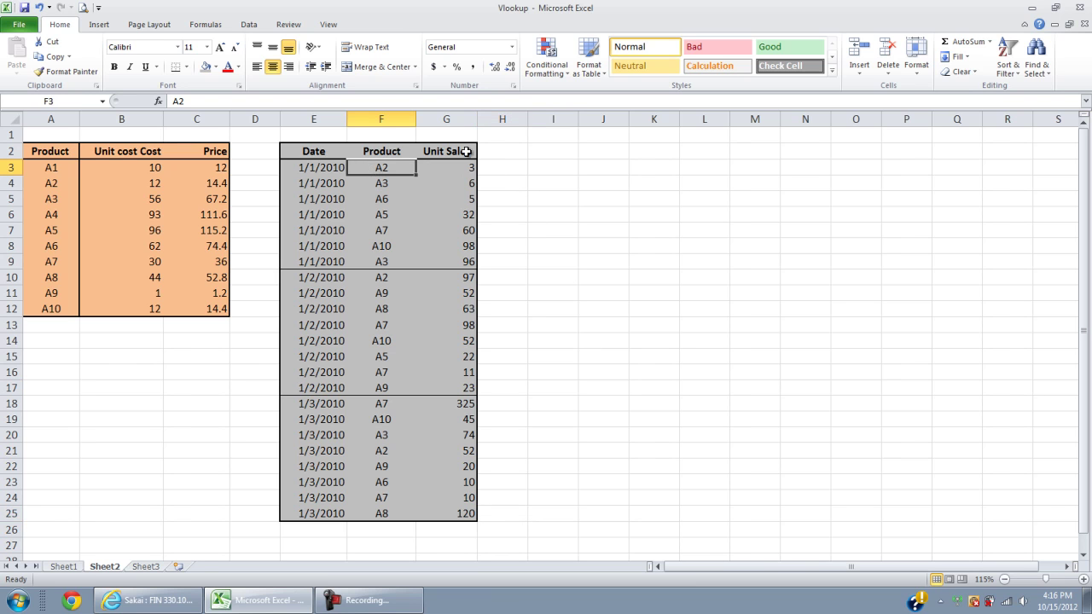
left_click(504, 150)
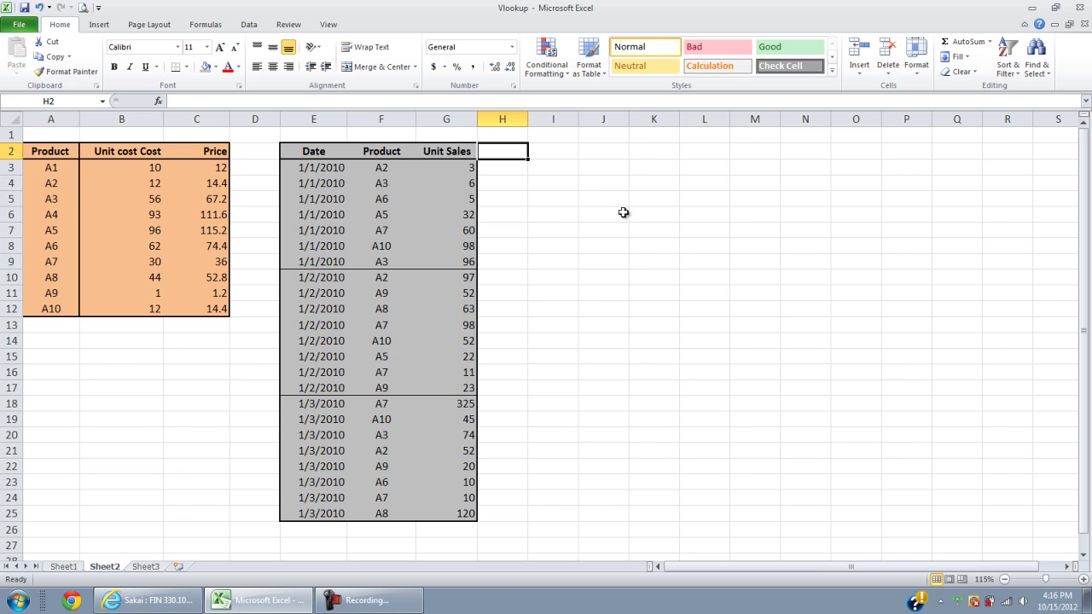
type("Cost")
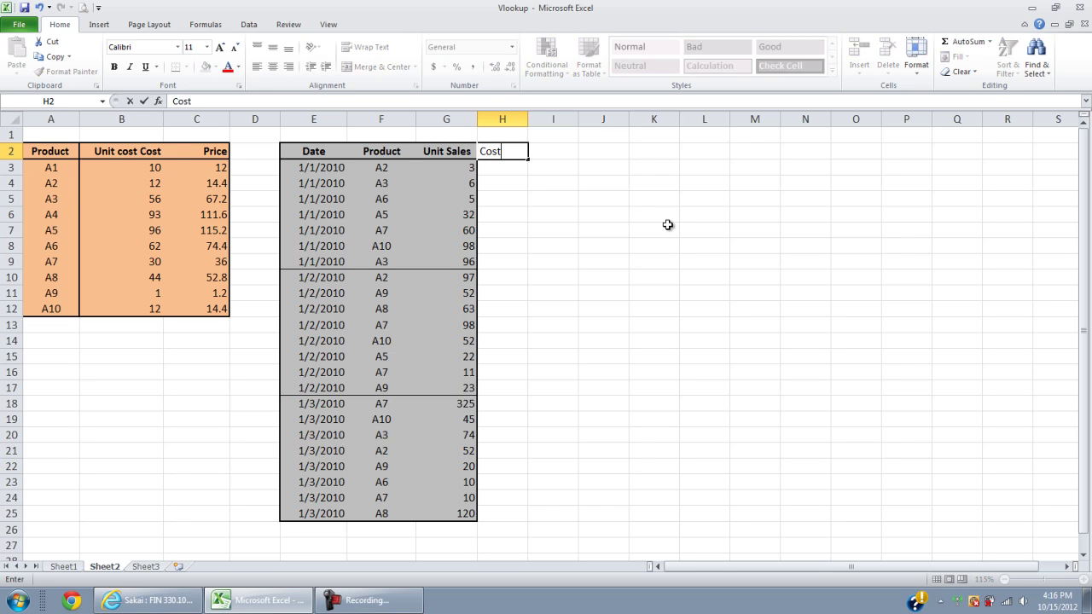
key("Return")
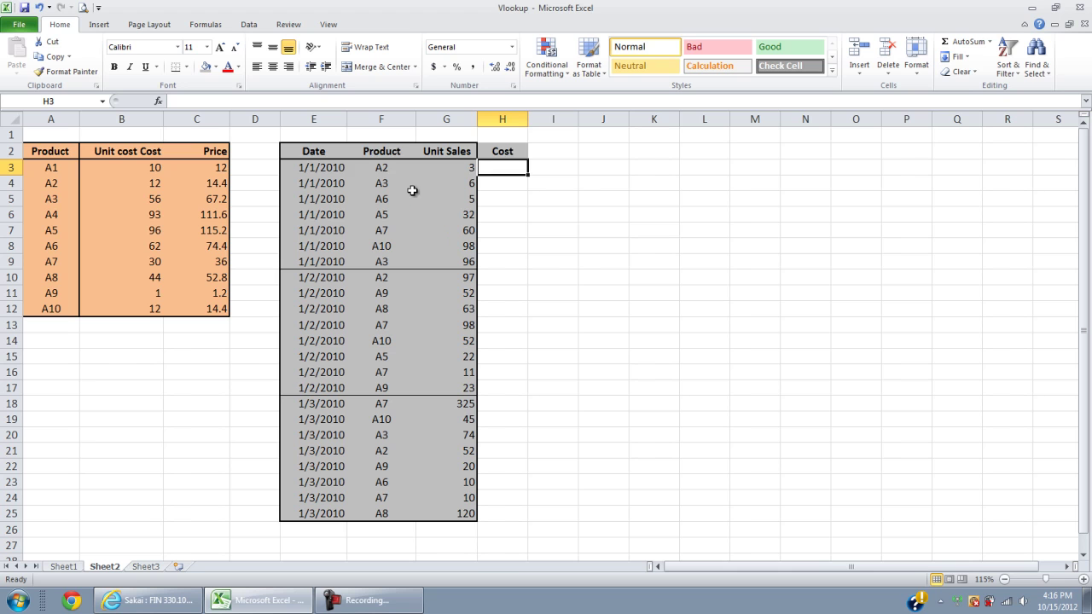
- Look up product A2's unit cost and enter 12 in H3
left_click(390, 172)
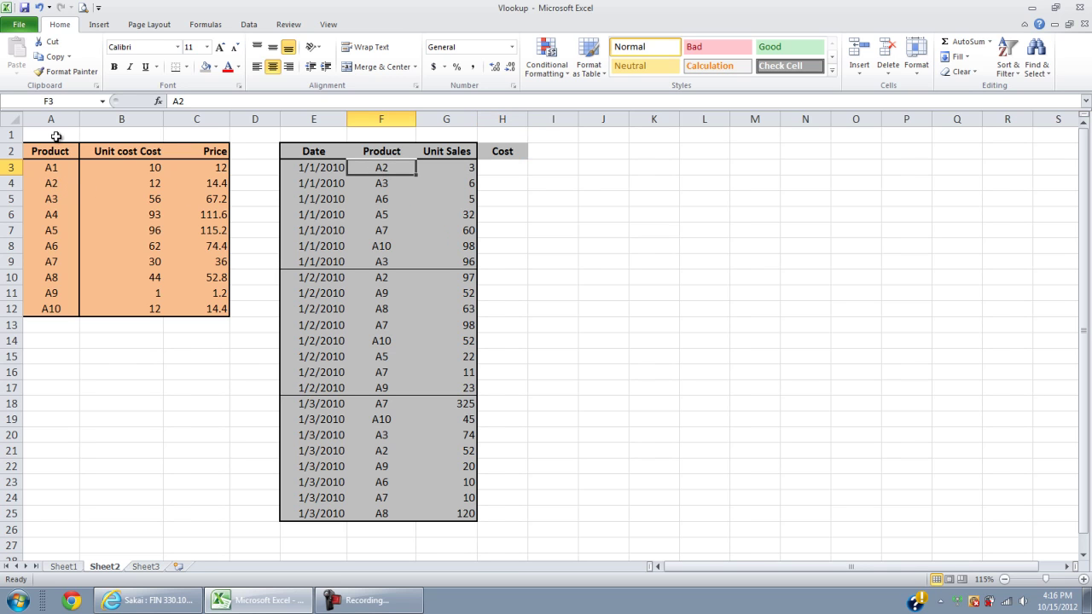
left_click_drag(45, 185, 141, 186)
left_click(499, 167)
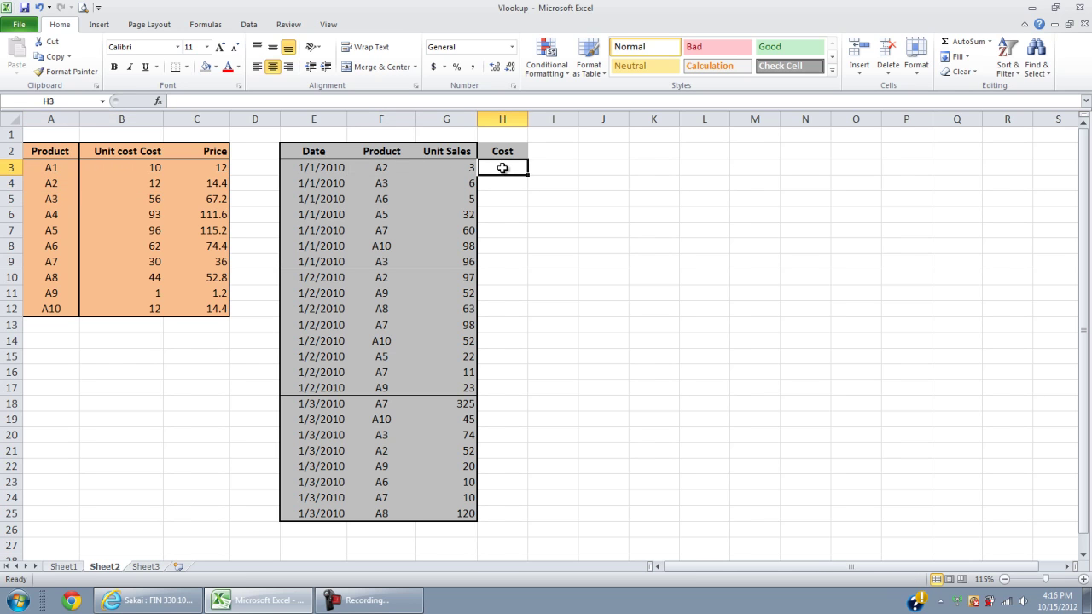
type("12")
key("Return")
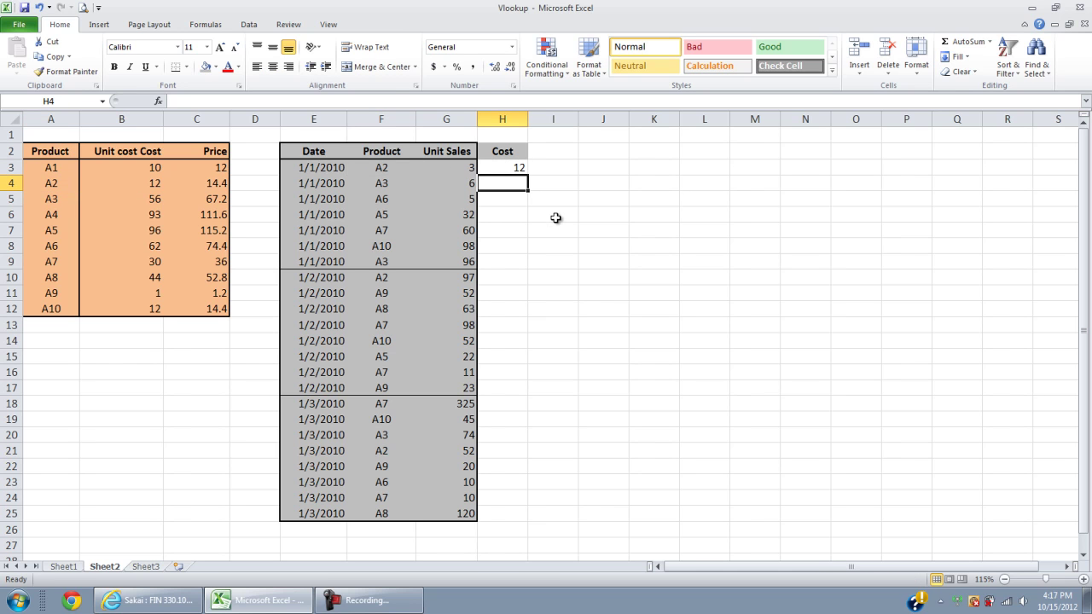
- Look up product A3's unit cost and enter 56 in H4
left_click(380, 185)
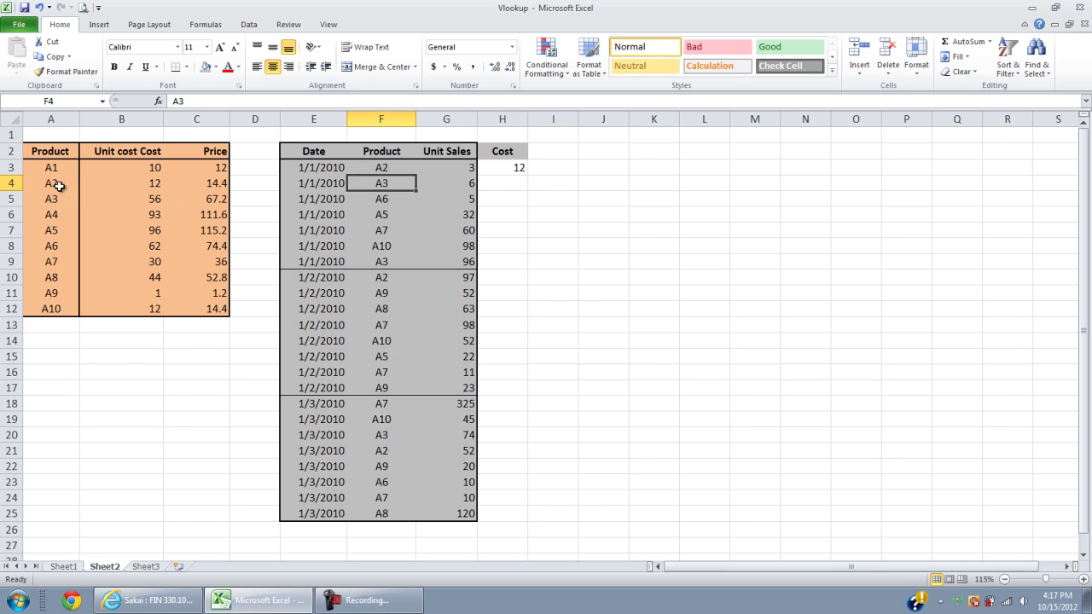
left_click(141, 195)
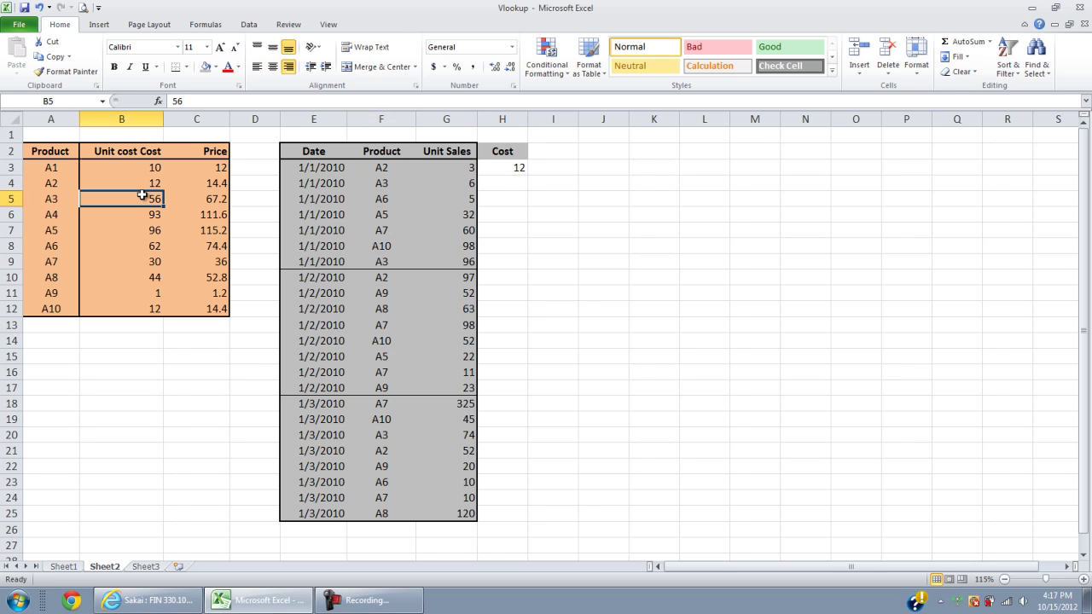
left_click(488, 182)
type("56")
key("Return")
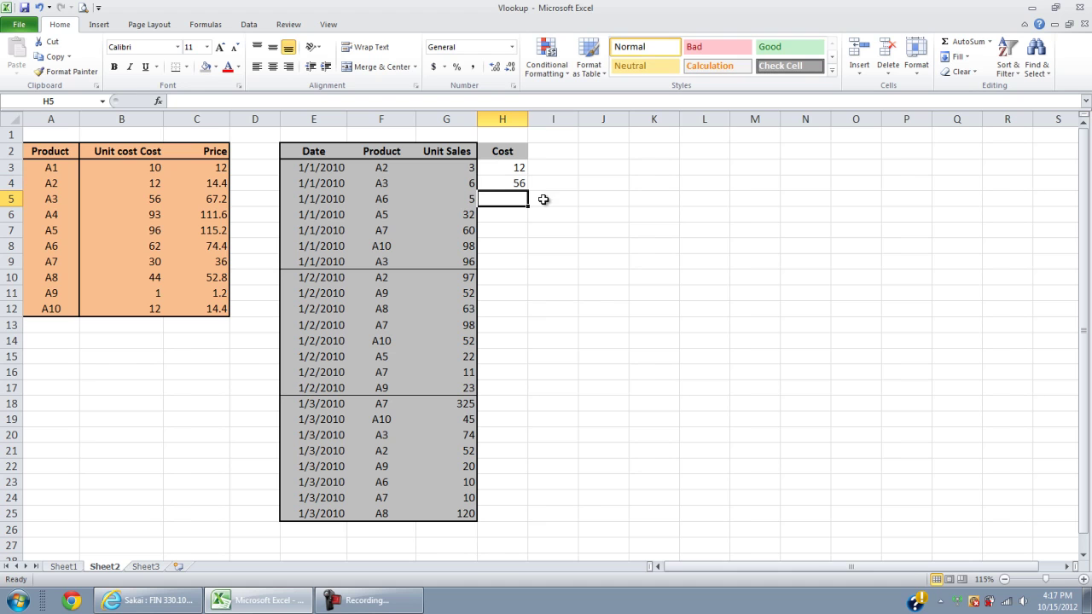
left_click(493, 169)
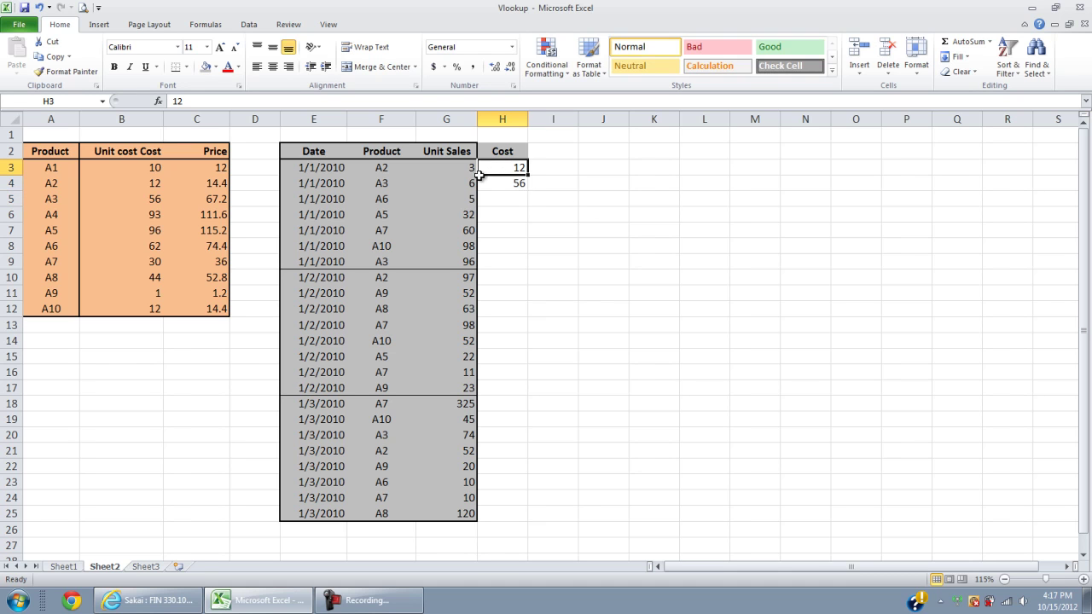
left_click(450, 171)
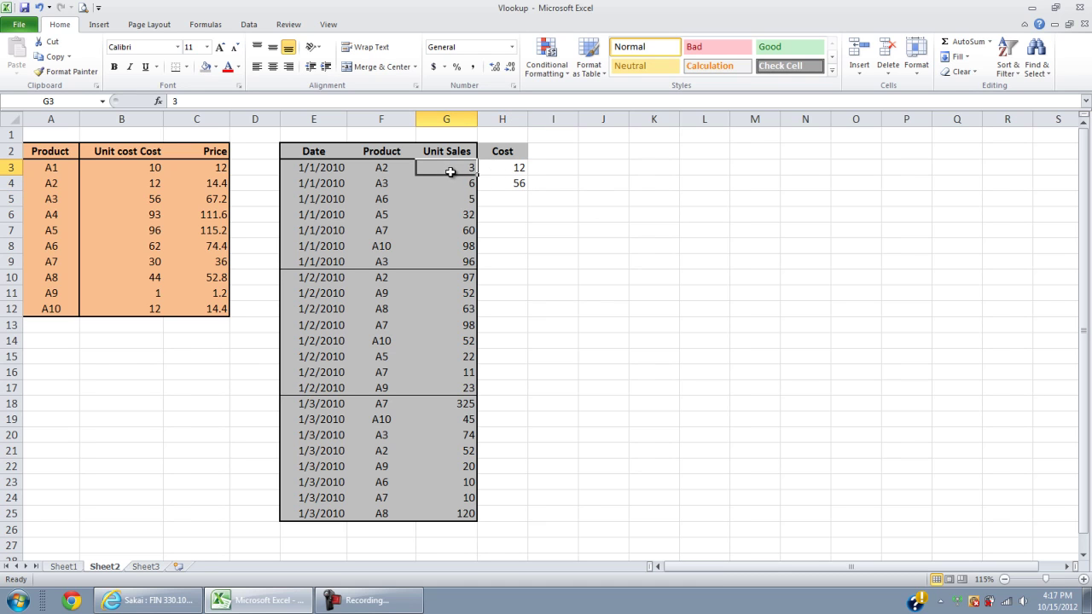
- Delete the typed costs 12 and 56 from H3:H4, abandoning a started entry in H3
left_click(538, 173)
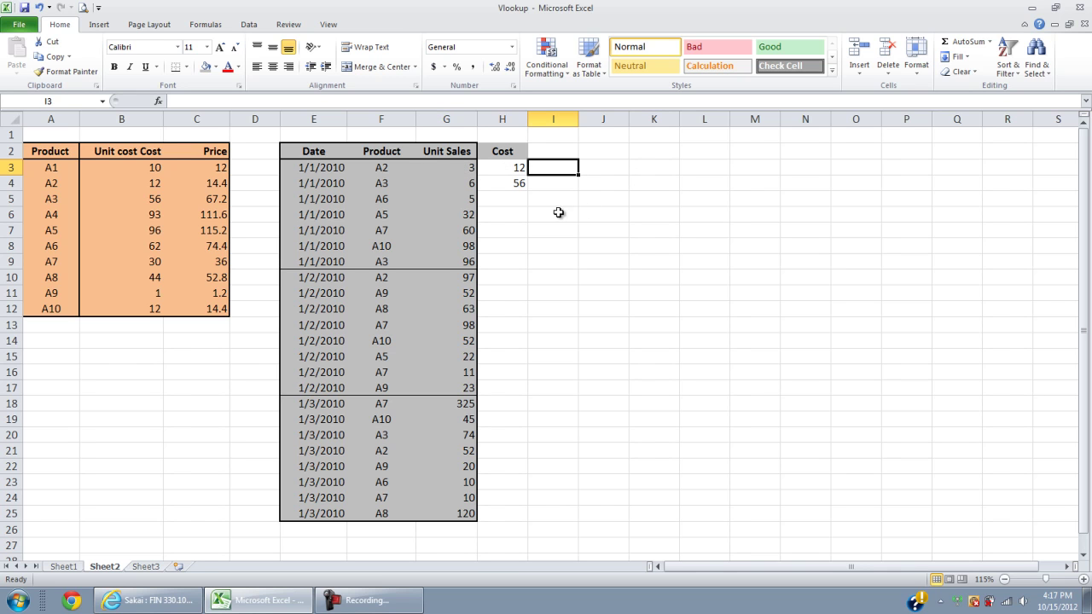
left_click(461, 170)
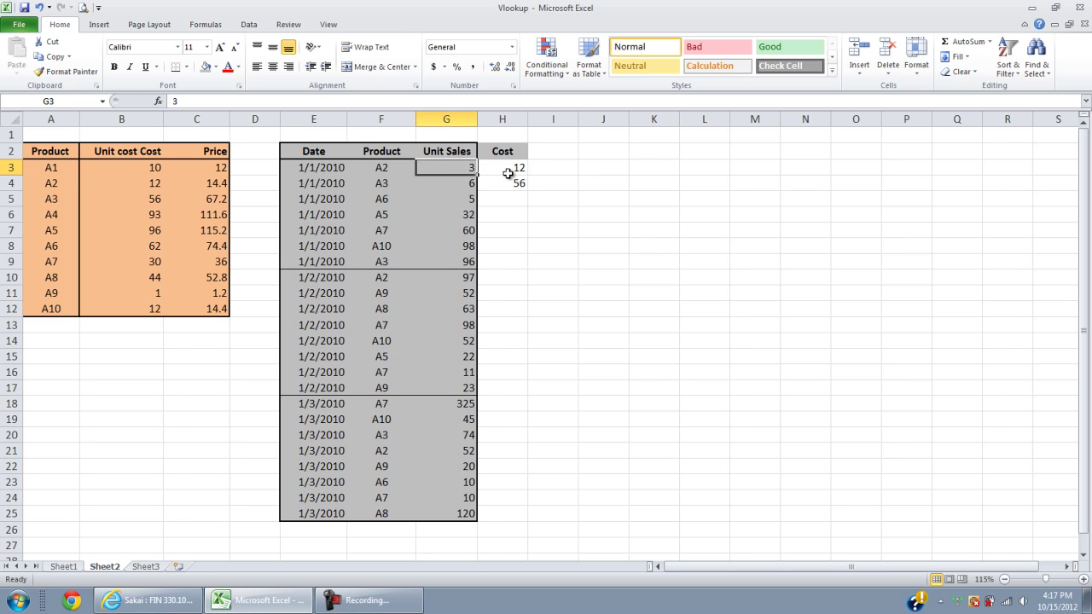
left_click(509, 171)
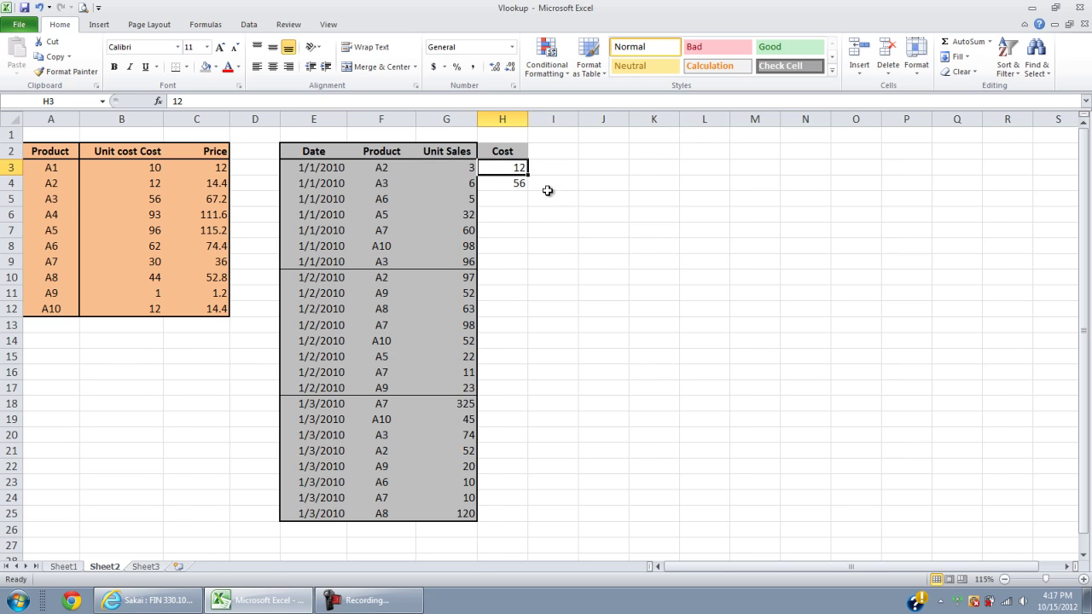
left_click(551, 171)
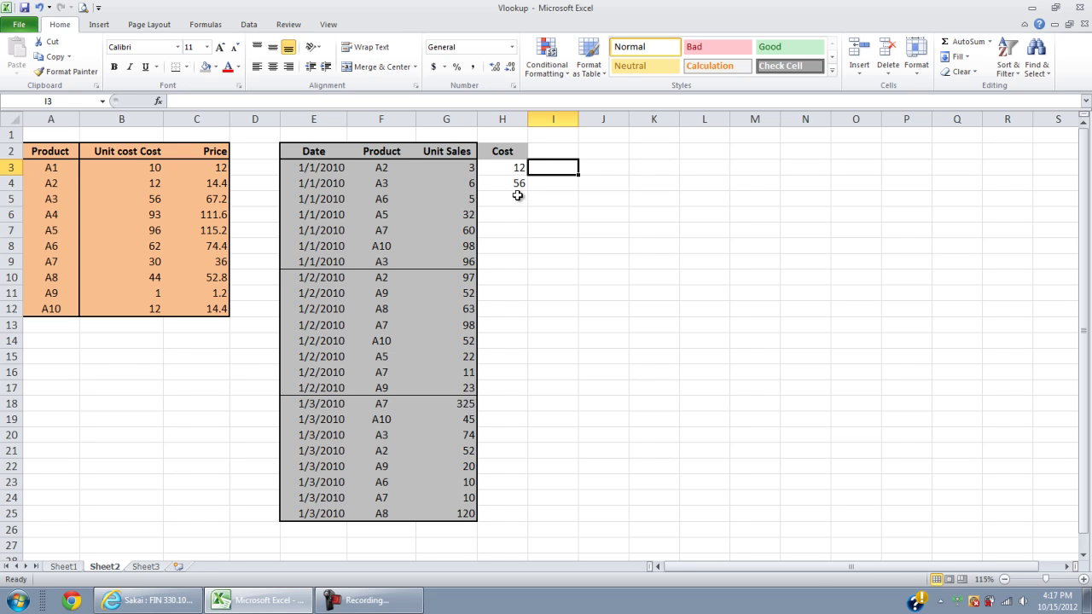
left_click_drag(517, 169, 517, 181)
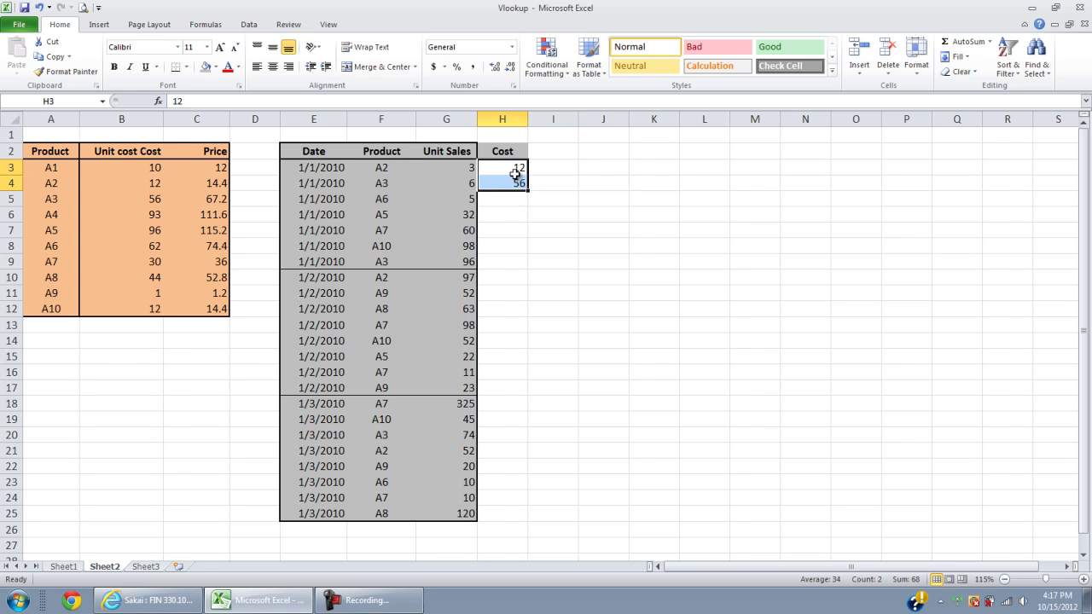
key("Delete")
left_click(515, 169)
type("=")
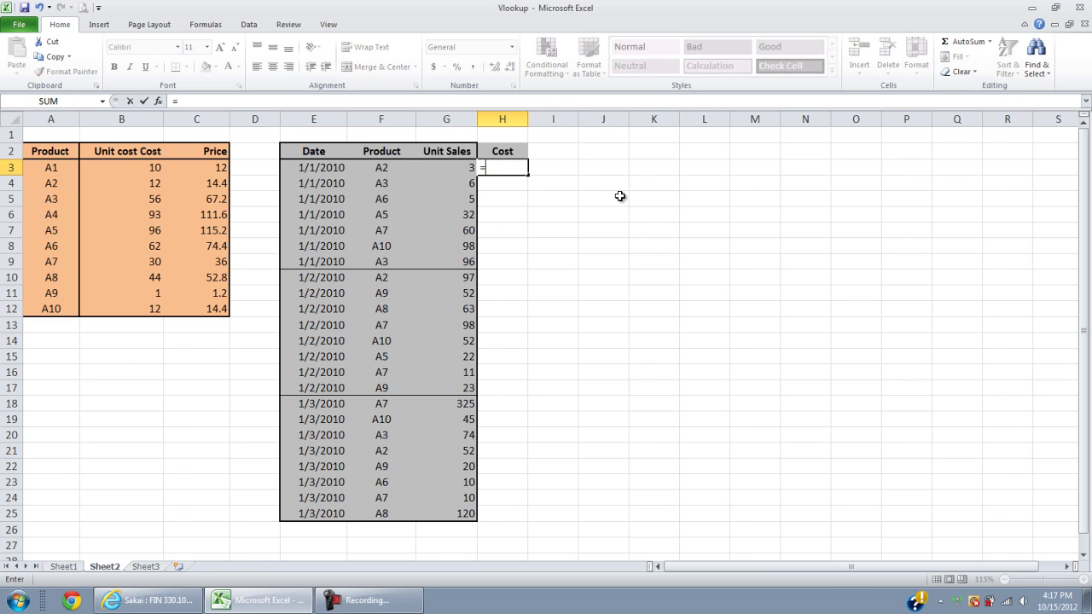
key("Escape")
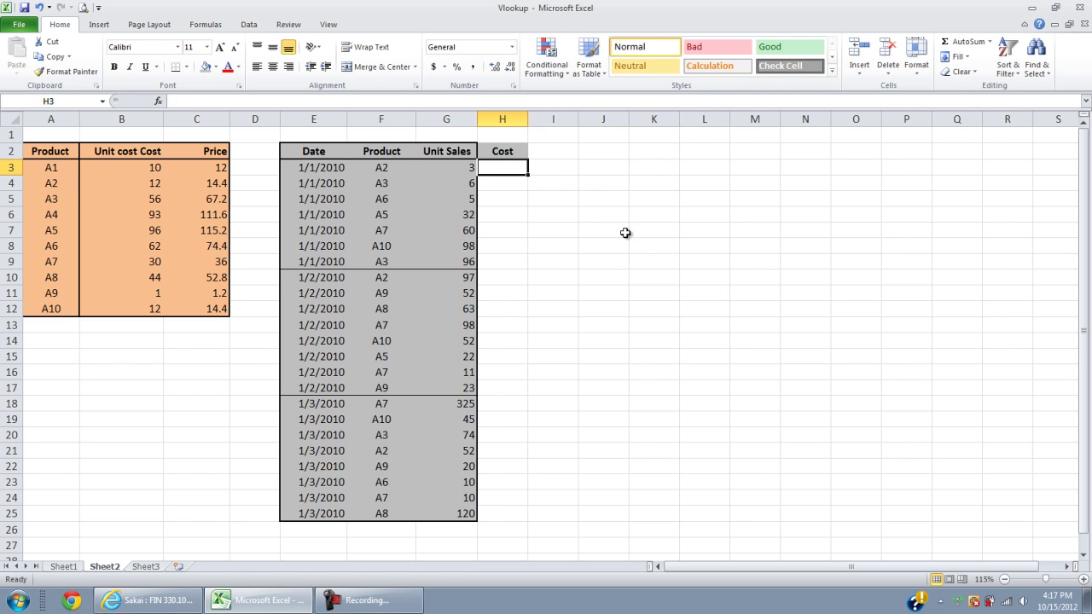
- Enter =VLOOKUP(F3,A2:C12,2) in H3 so it returns A2's cost of 12
scroll(624, 234, "up", 4)
scroll(624, 238, "up", 1)
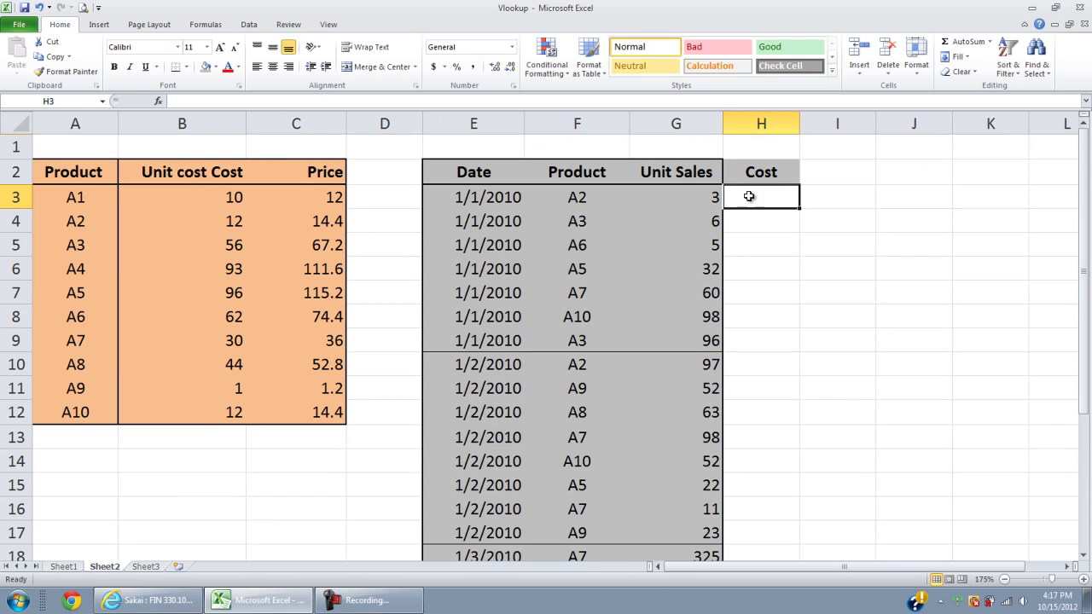
type("=")
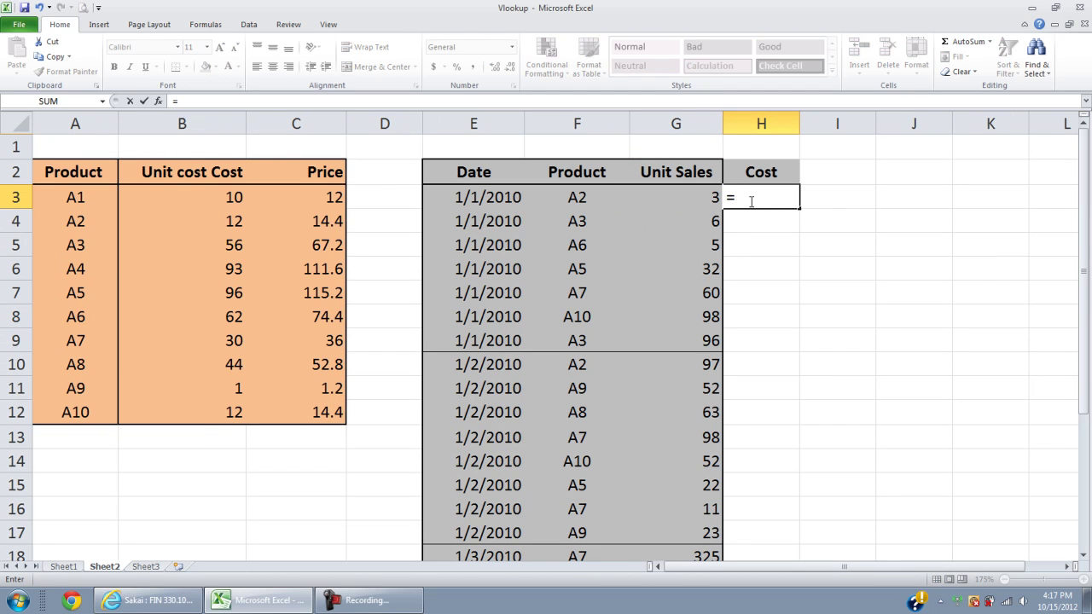
type("VLO")
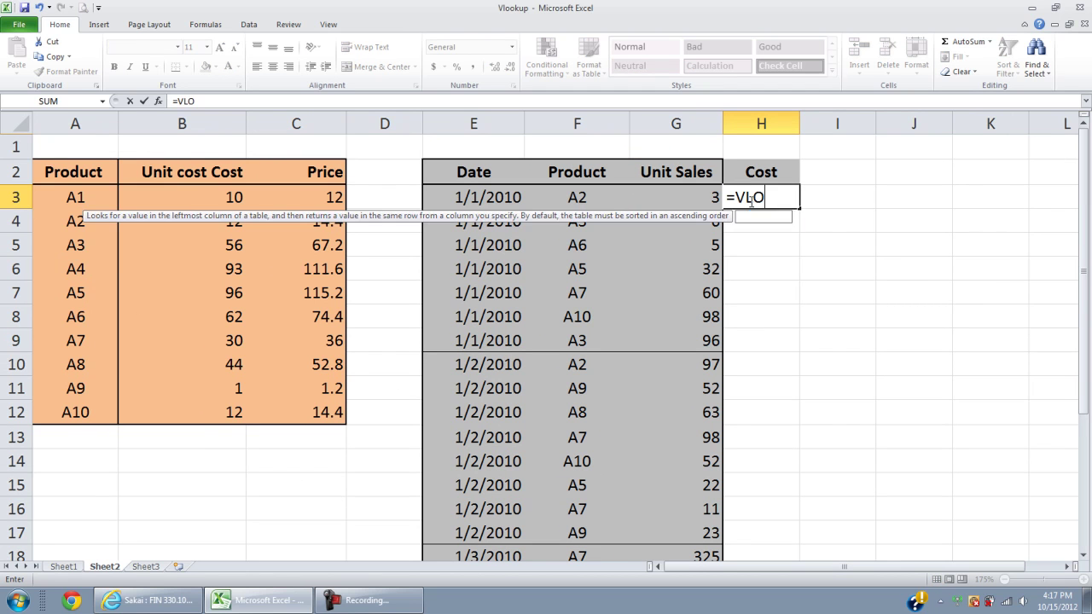
type("OK")
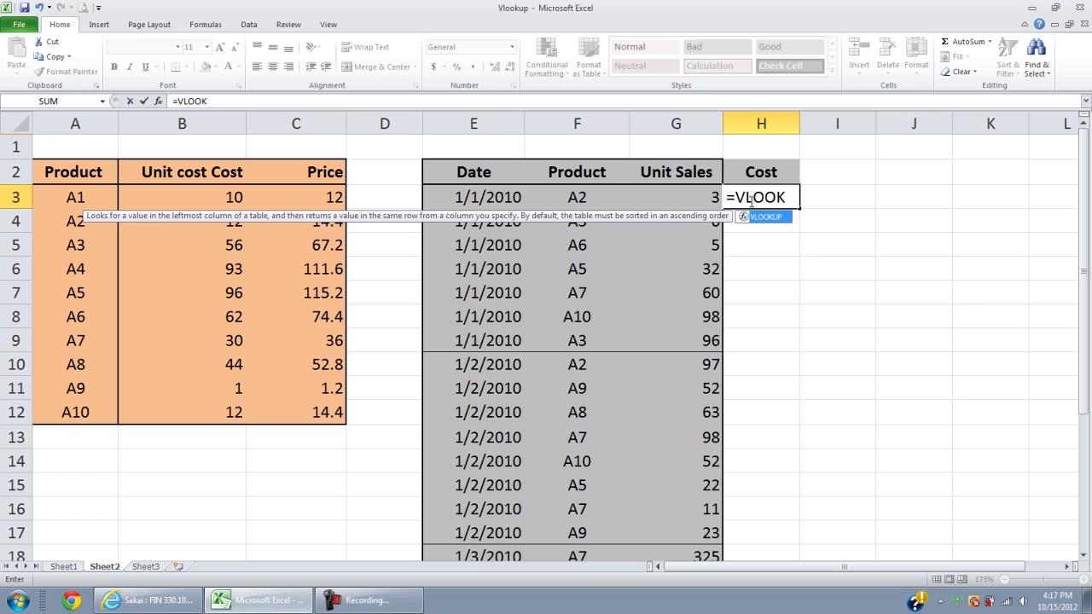
type("UP(")
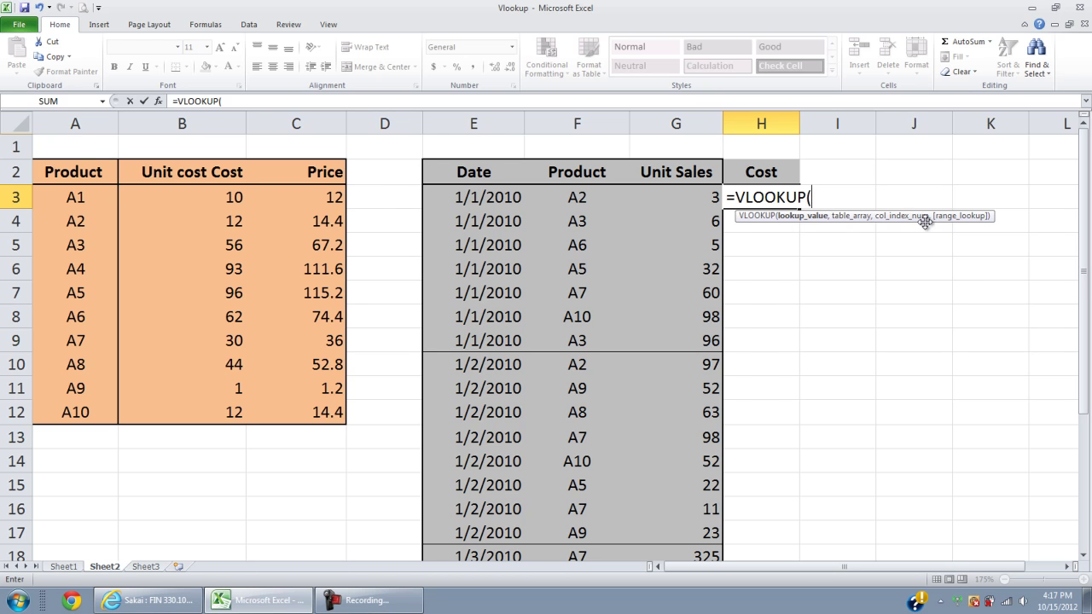
left_click(587, 199)
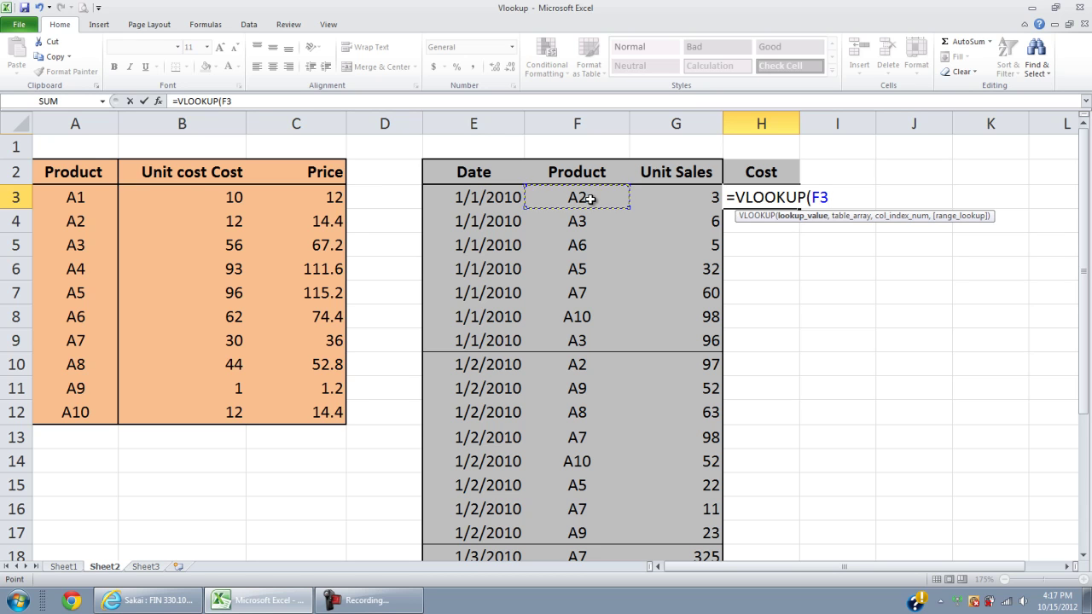
type(",")
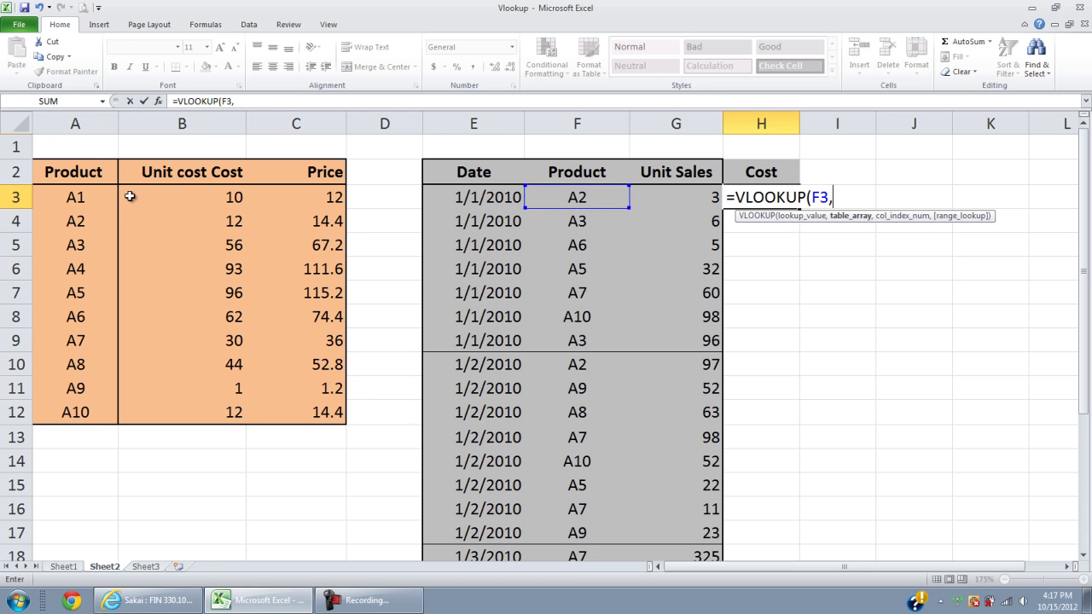
left_click(88, 176)
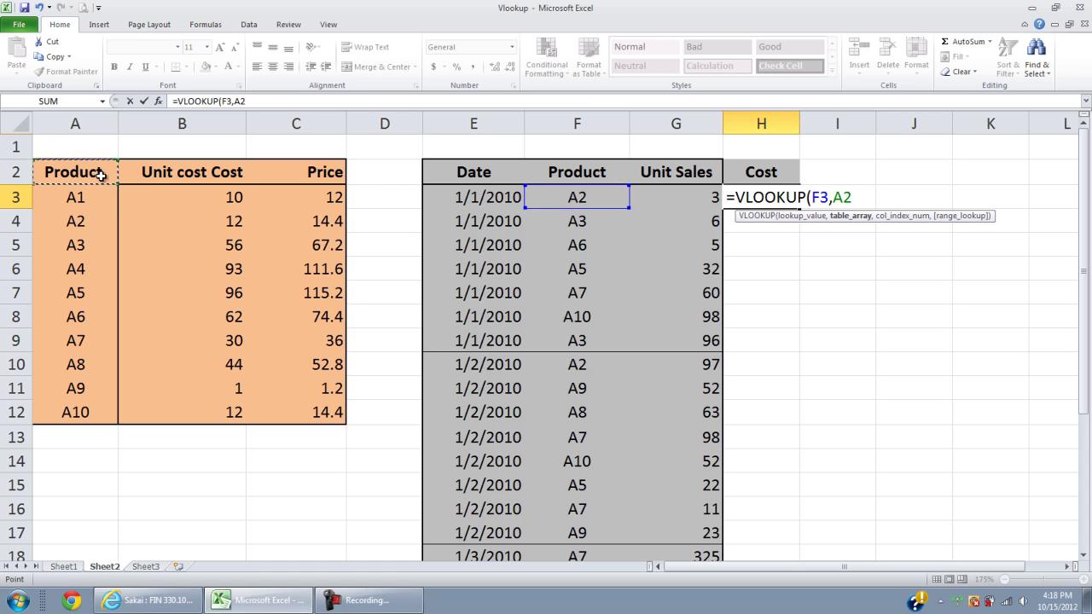
left_click_drag(100, 174, 329, 411)
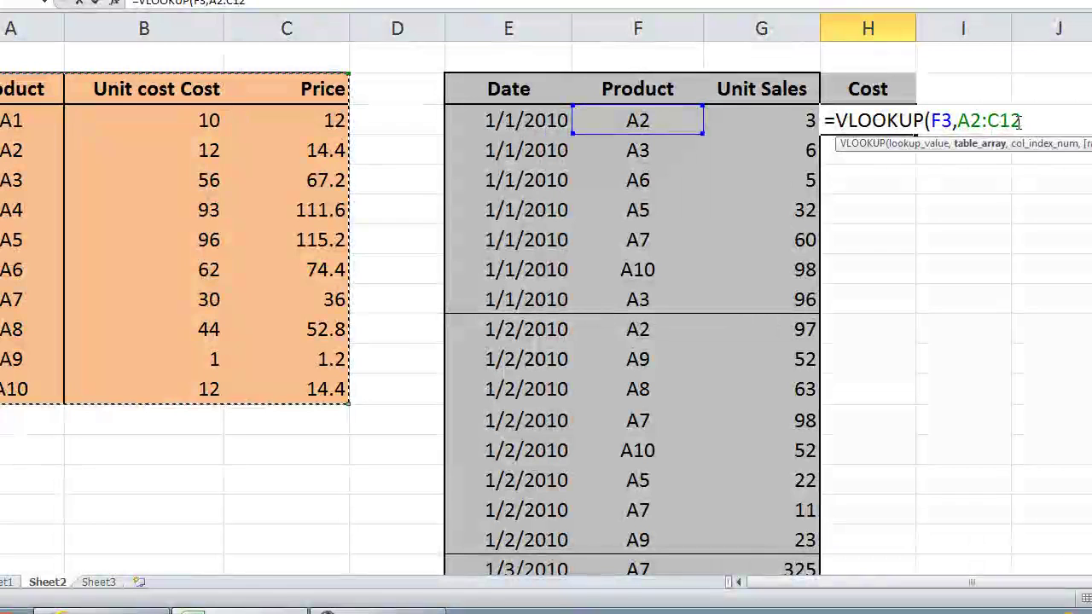
type(",")
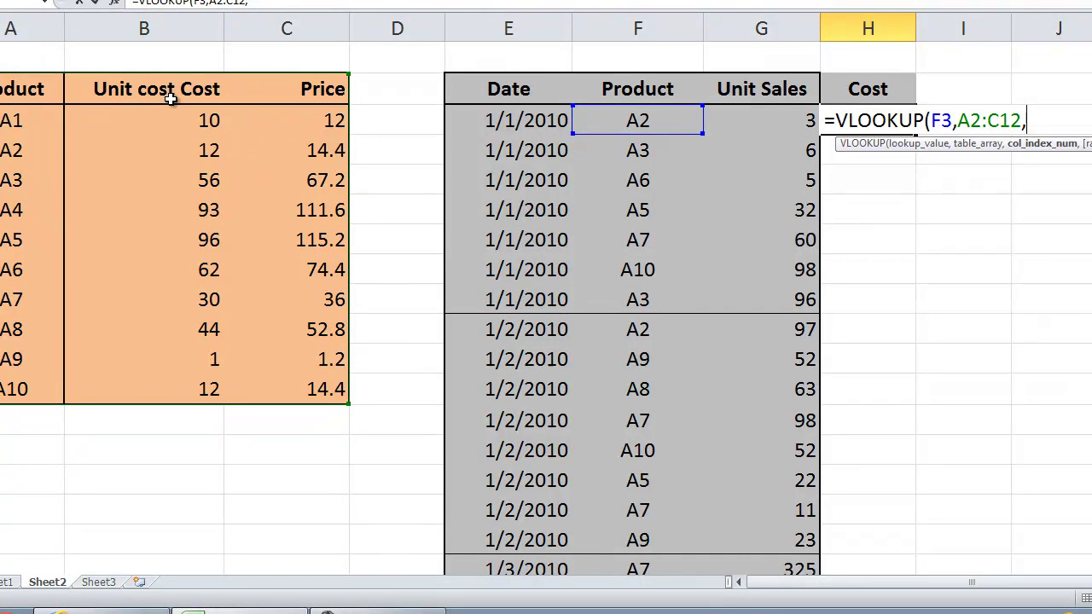
type("2)")
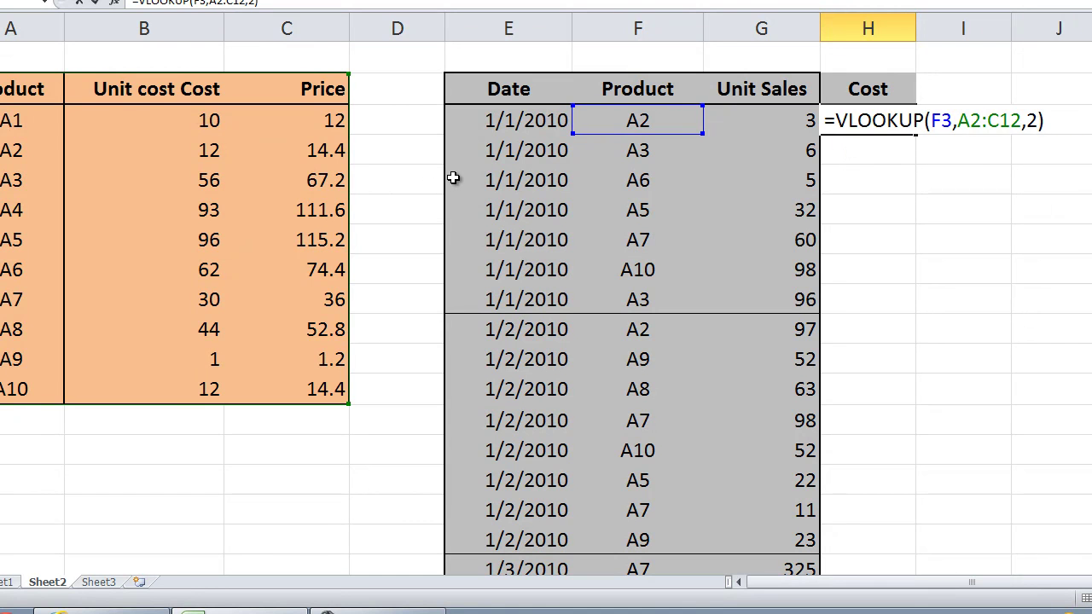
key("Return")
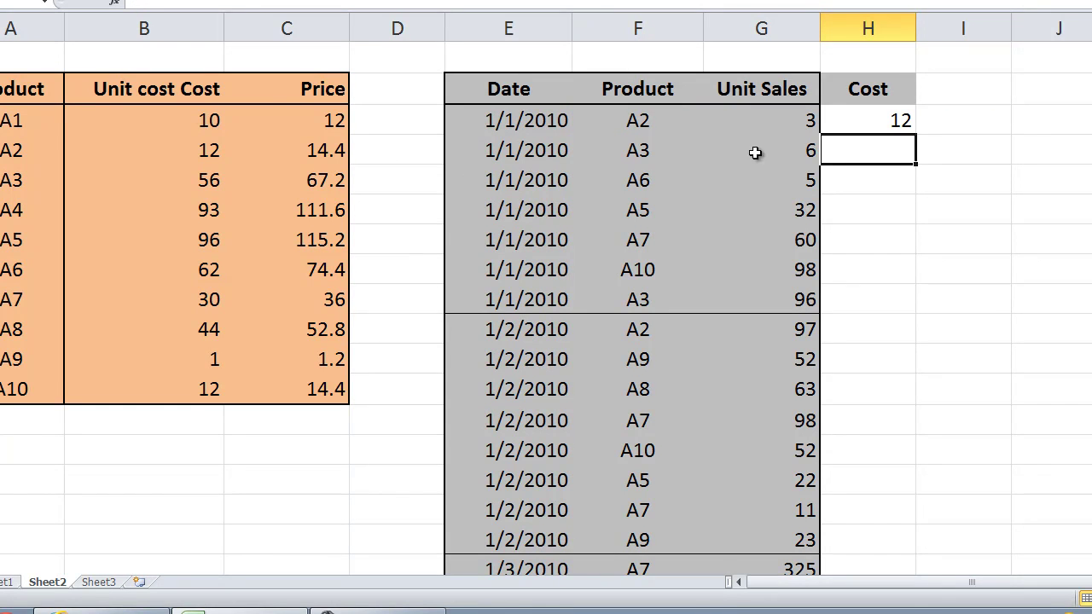
- Fill H3's cost lookup down column H and inspect the #N/A results in H9 and H10
left_click_drag(870, 120, 658, 127)
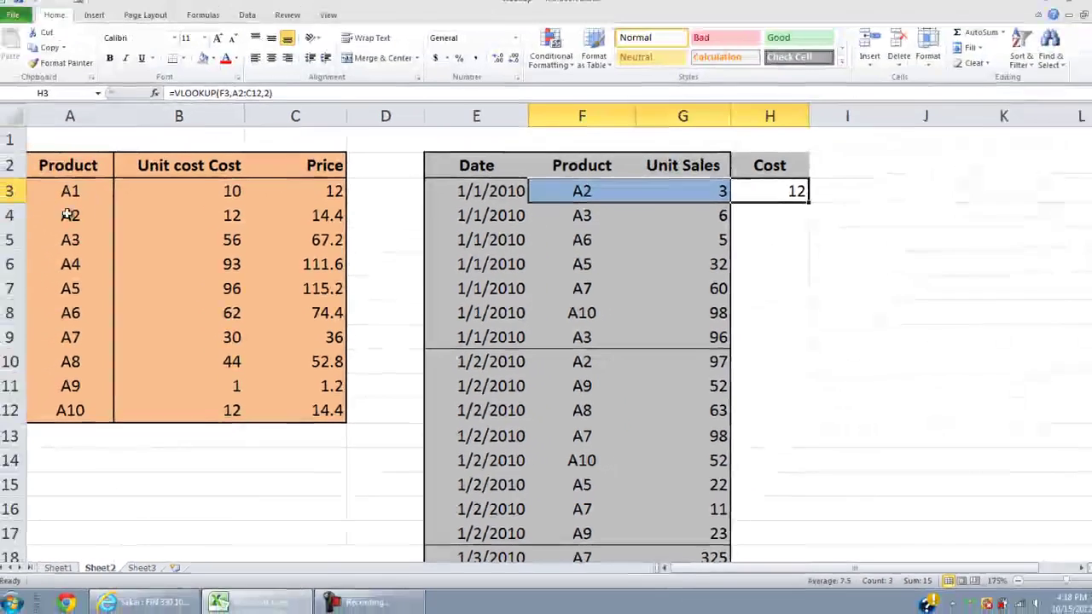
left_click_drag(17, 161, 136, 159)
left_click(759, 200)
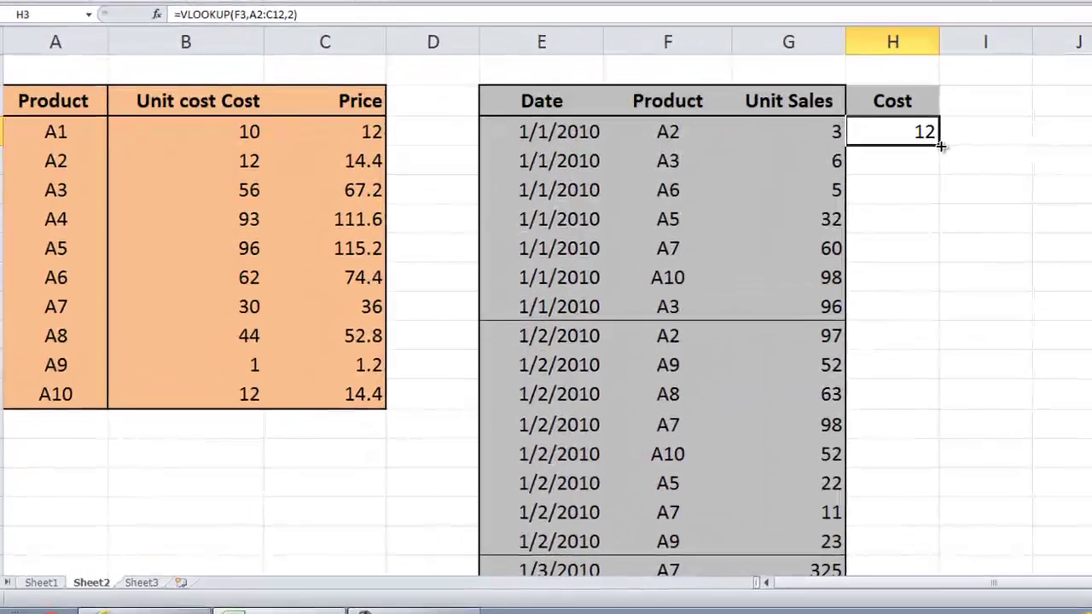
double_click(801, 209)
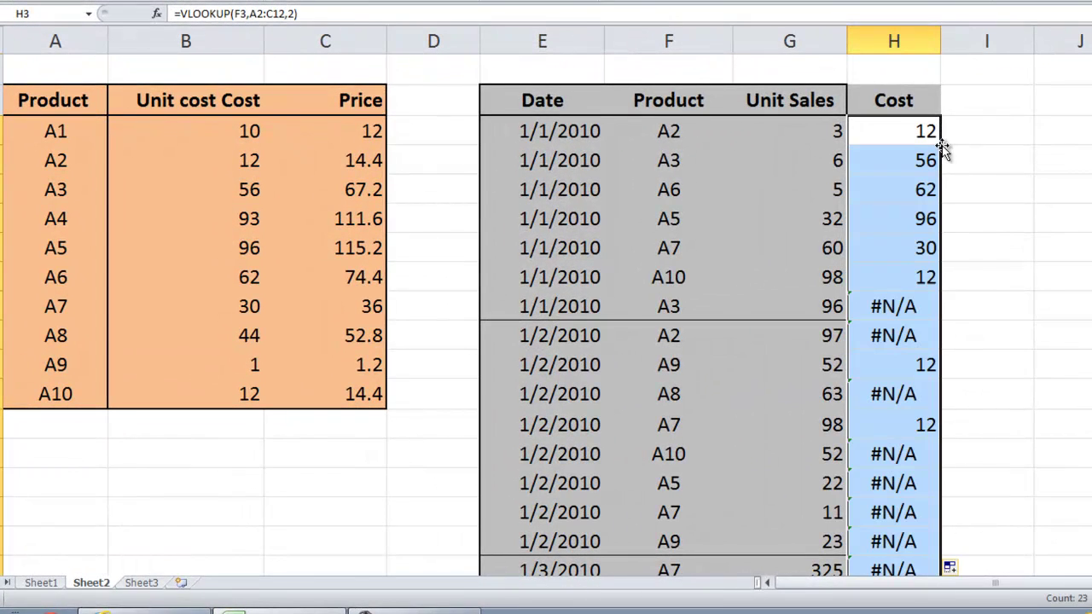
left_click(919, 302)
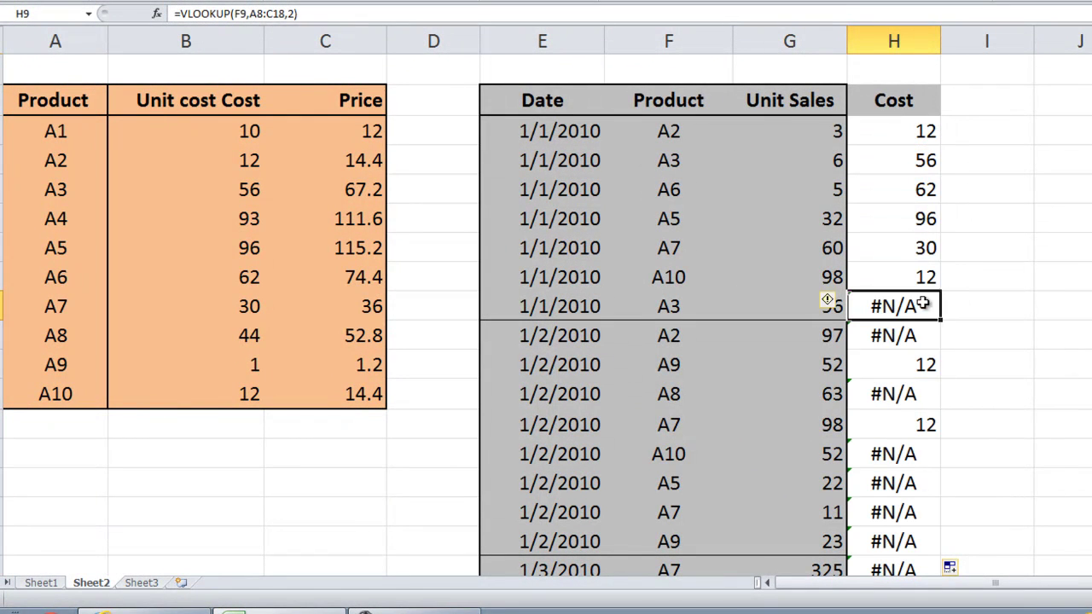
left_click(924, 335)
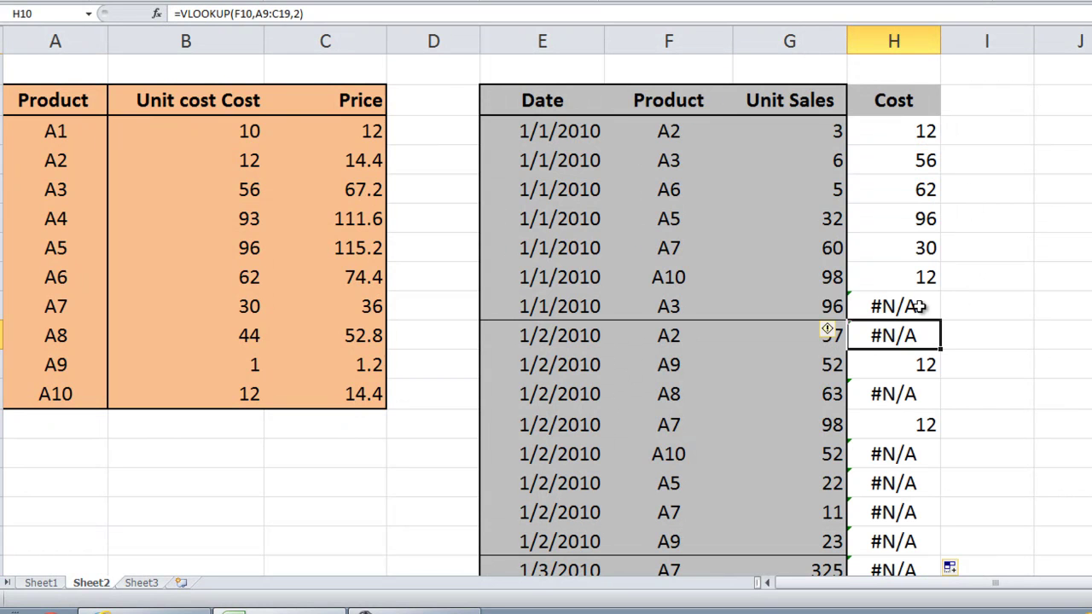
left_click(919, 305)
double_click(920, 306)
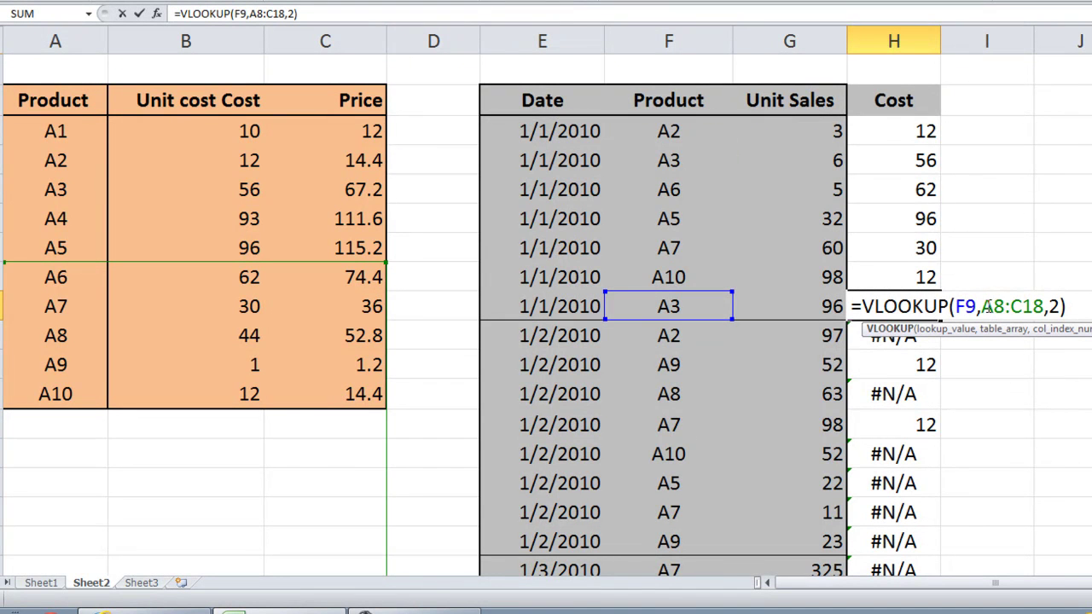
- Compare H9's shifted range A8:C18 with H3's A2:C12, then add $ signs to H3's range
left_click_drag(983, 307, 1036, 307)
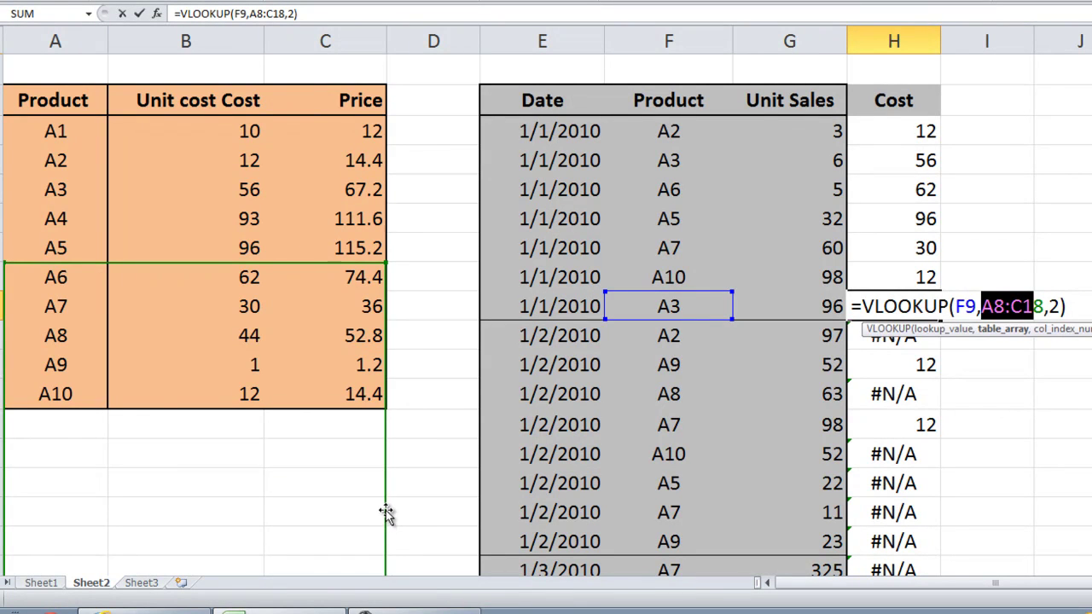
key("Escape")
double_click(896, 131)
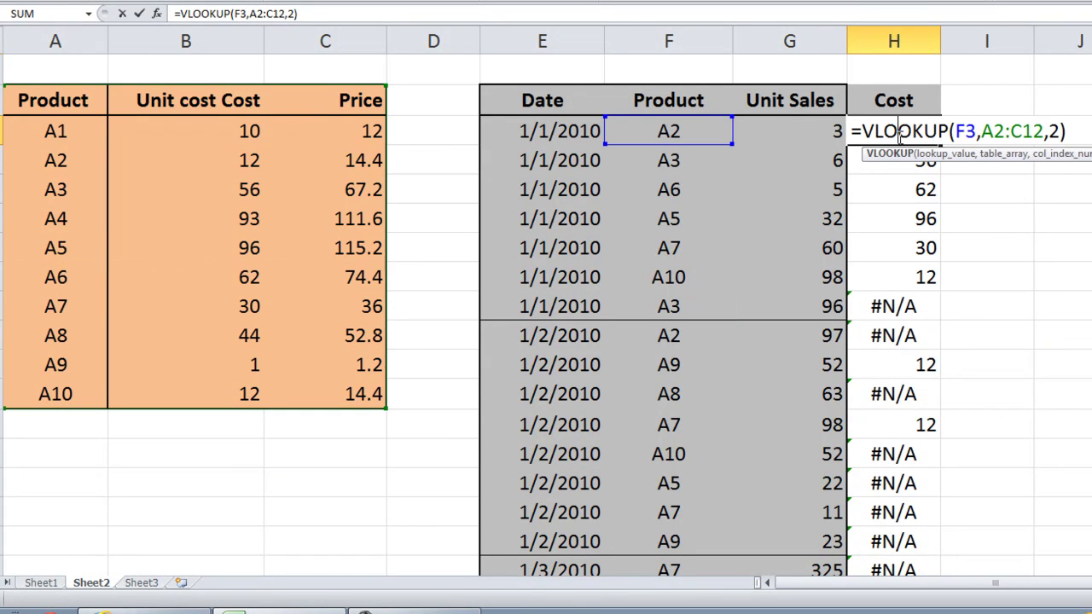
left_click_drag(980, 130, 1045, 130)
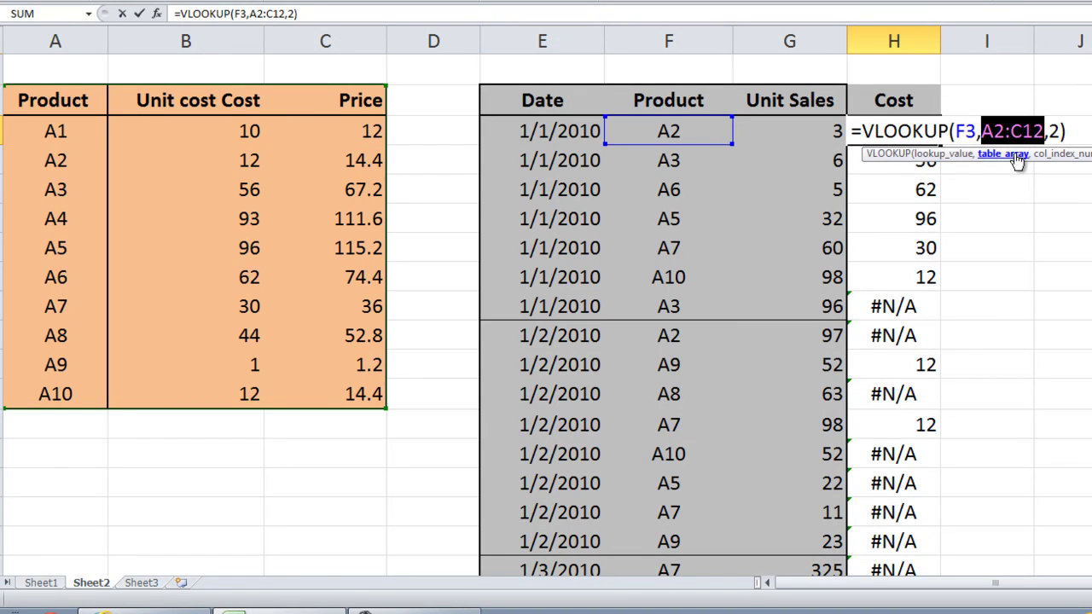
left_click(995, 130)
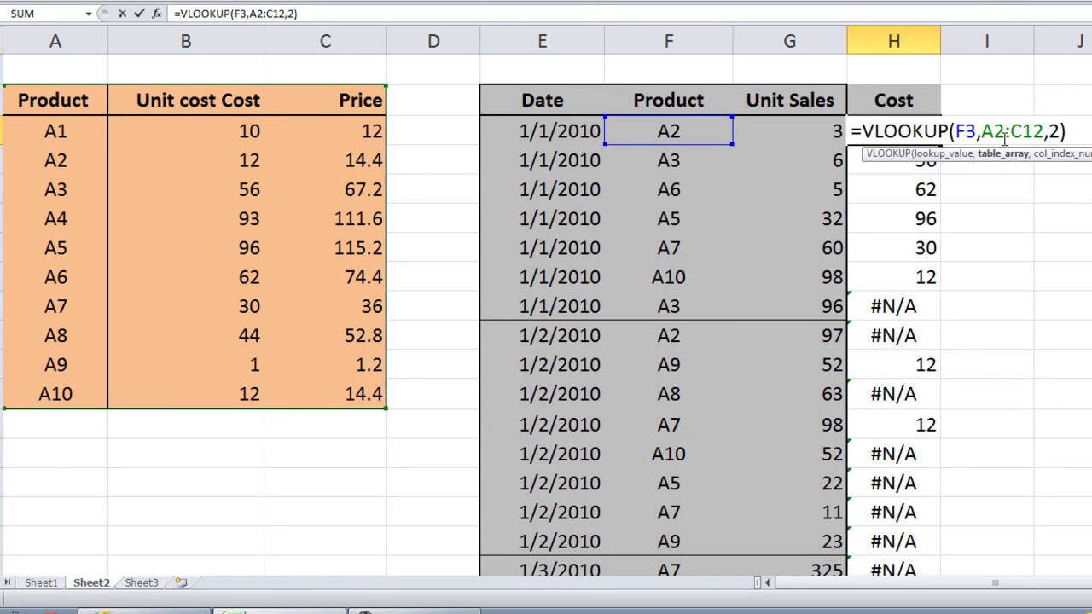
type("$A")
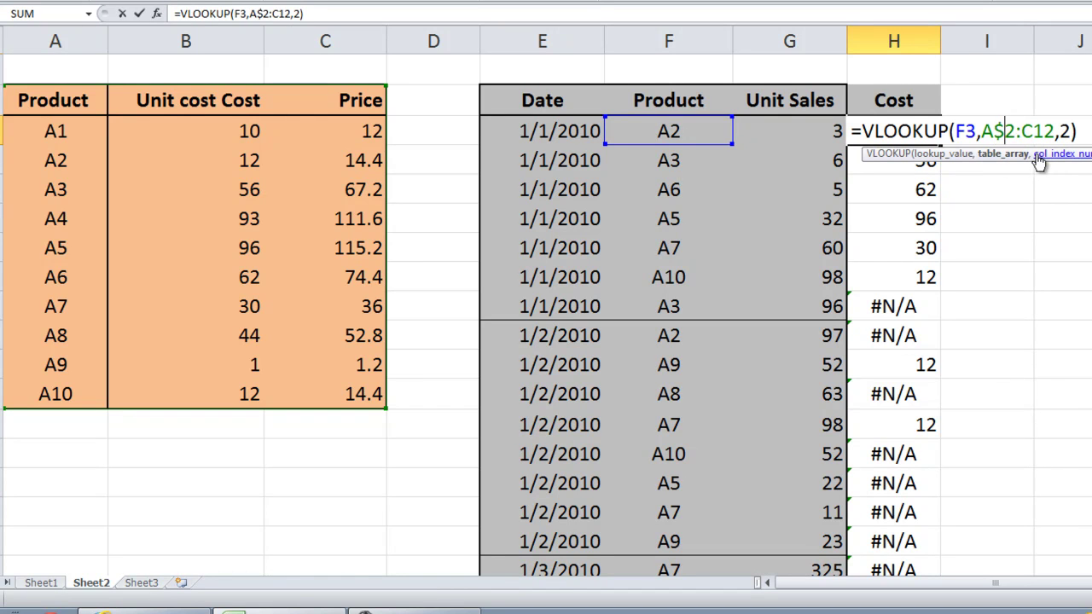
type("$2:")
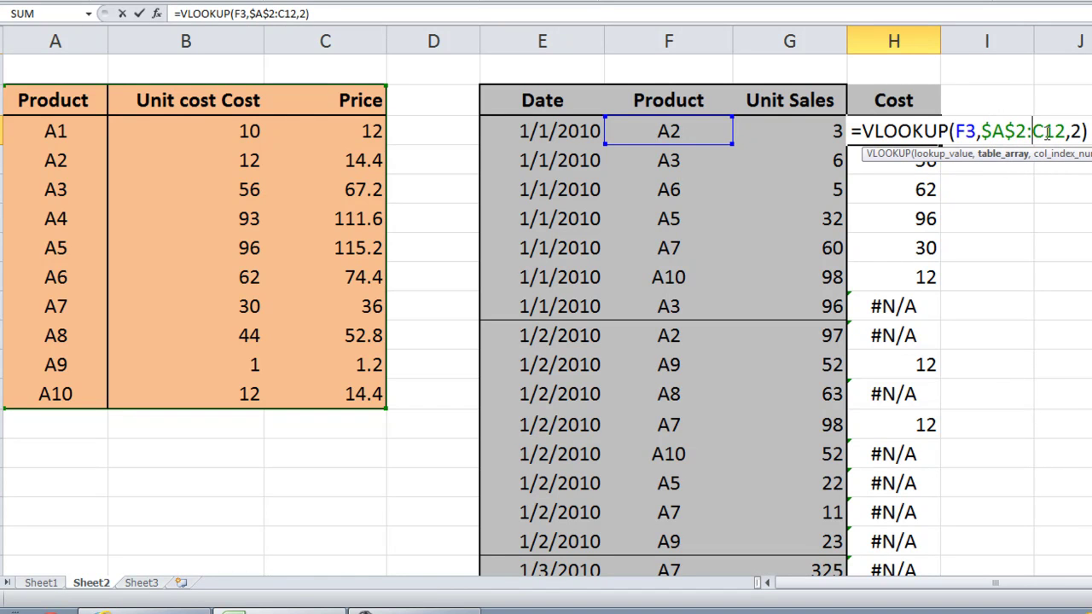
type("$C$")
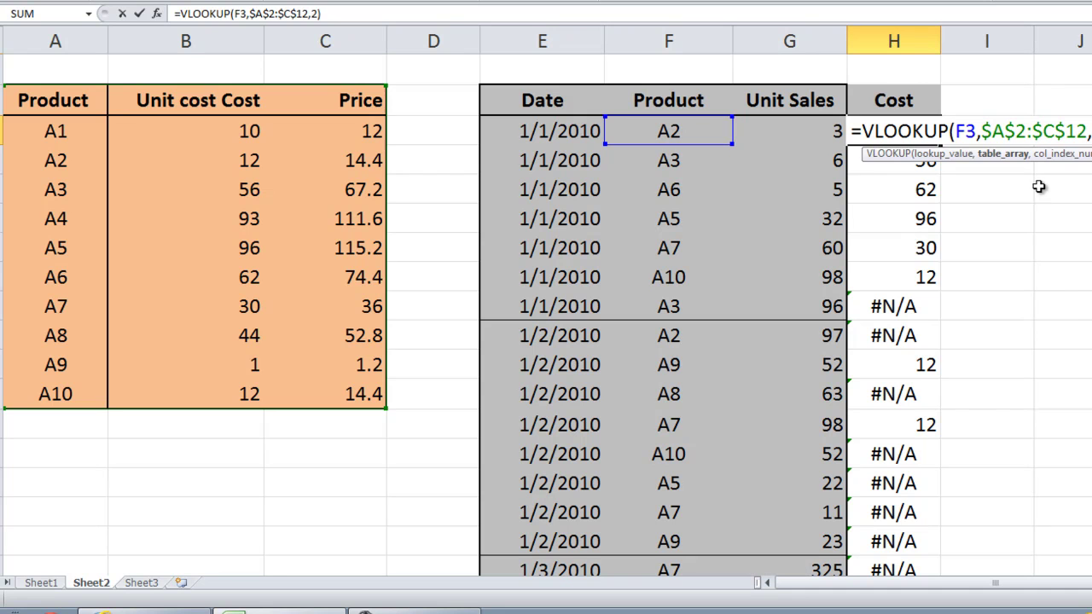
- Commit the cost lookup with range $A$2:$C$12 and fill it down the Cost column
key("Return")
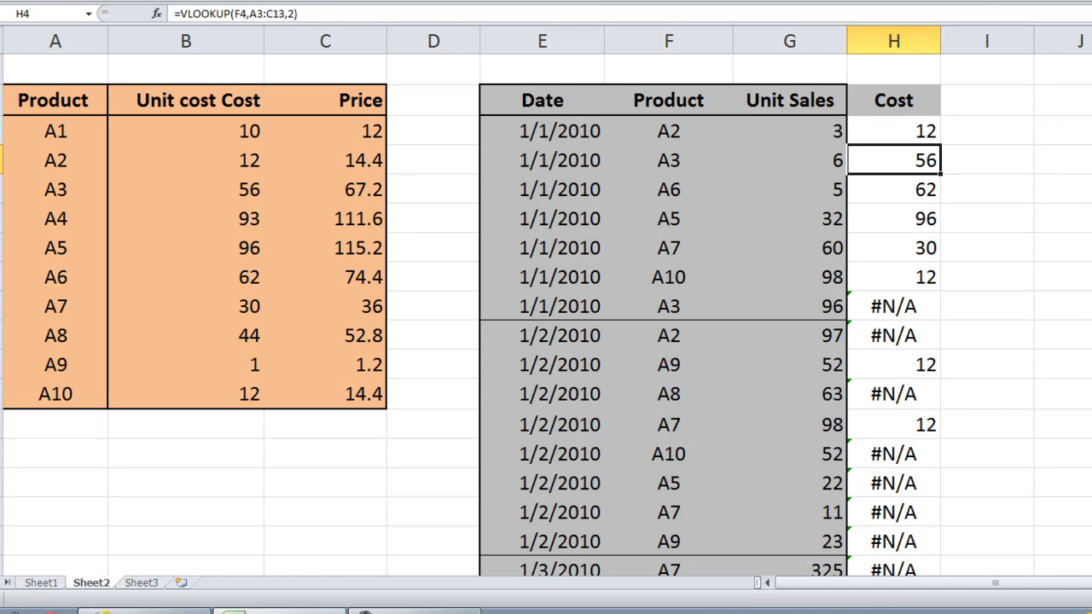
left_click(930, 133)
double_click(940, 146)
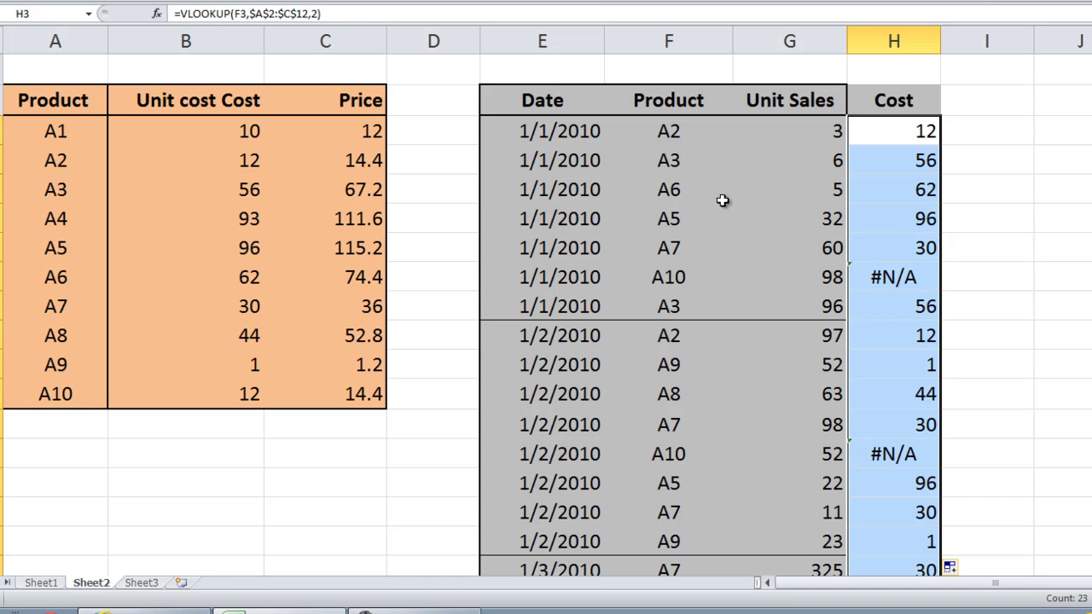
- Compare looked-up costs for A3, A5 and A10 with the product table, A10 showing #N/A
left_click_drag(674, 170, 881, 160)
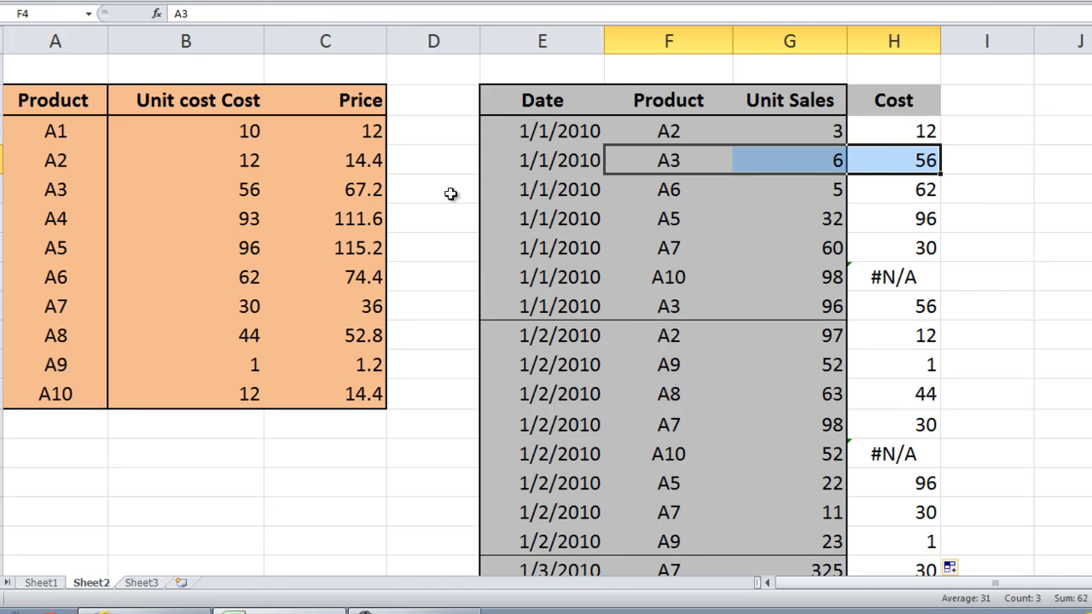
left_click_drag(77, 203, 176, 178)
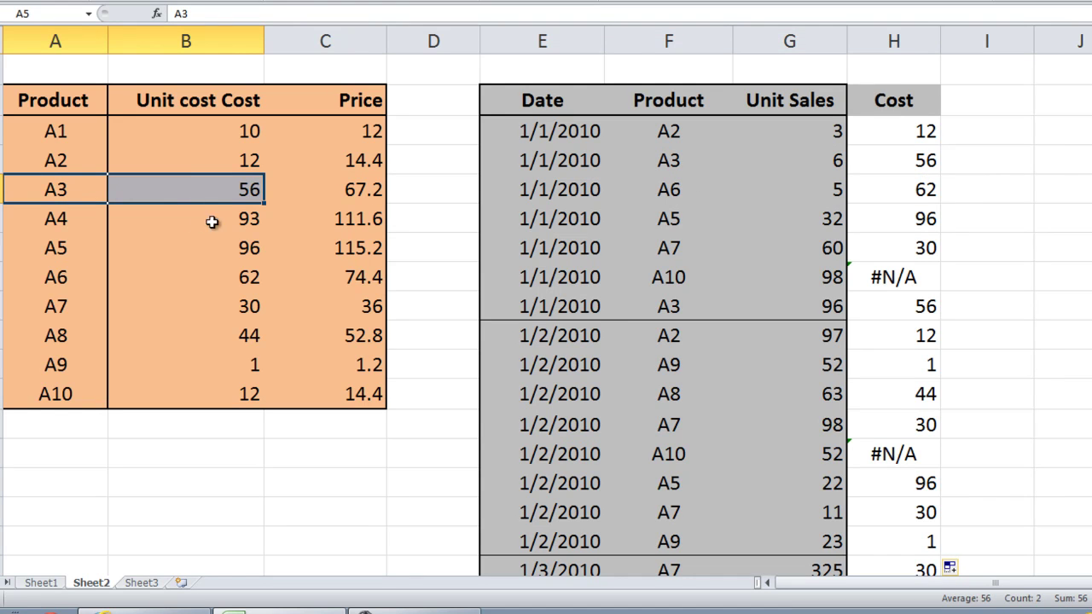
left_click_drag(670, 214, 871, 209)
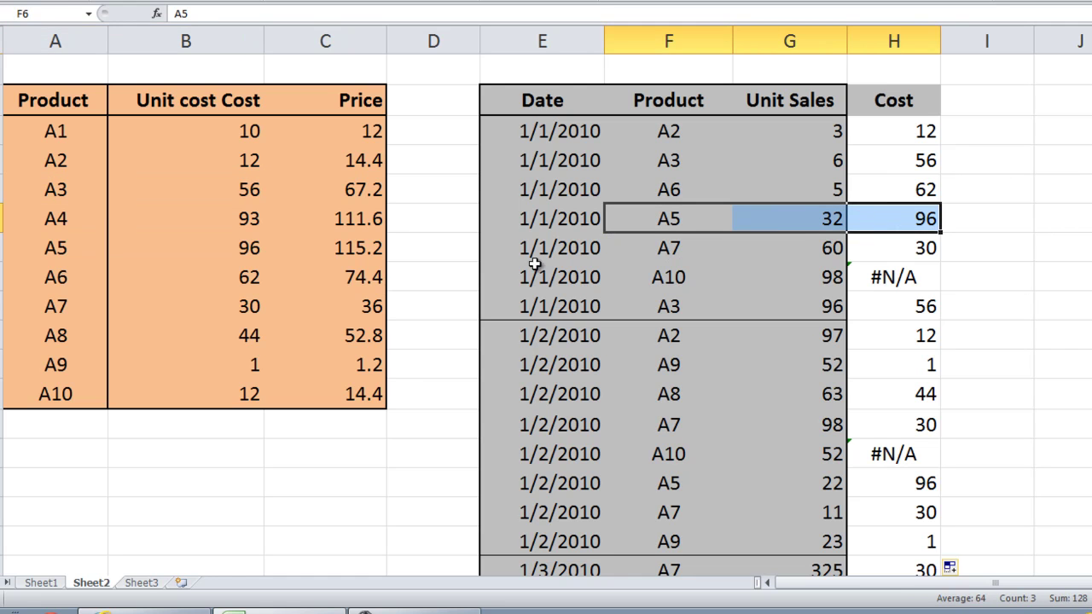
left_click_drag(58, 248, 177, 248)
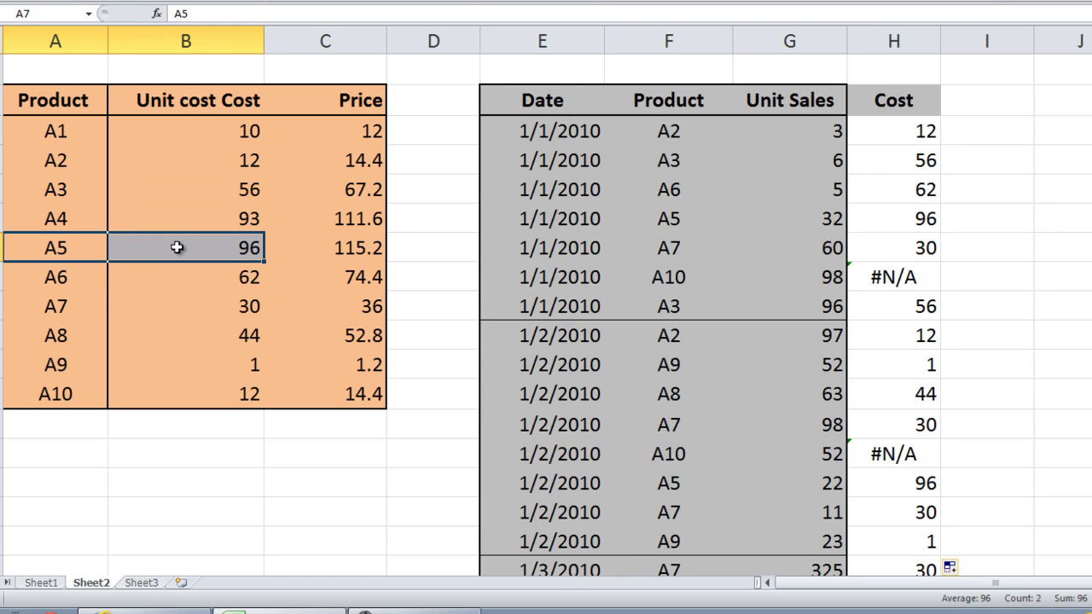
left_click_drag(652, 275, 864, 272)
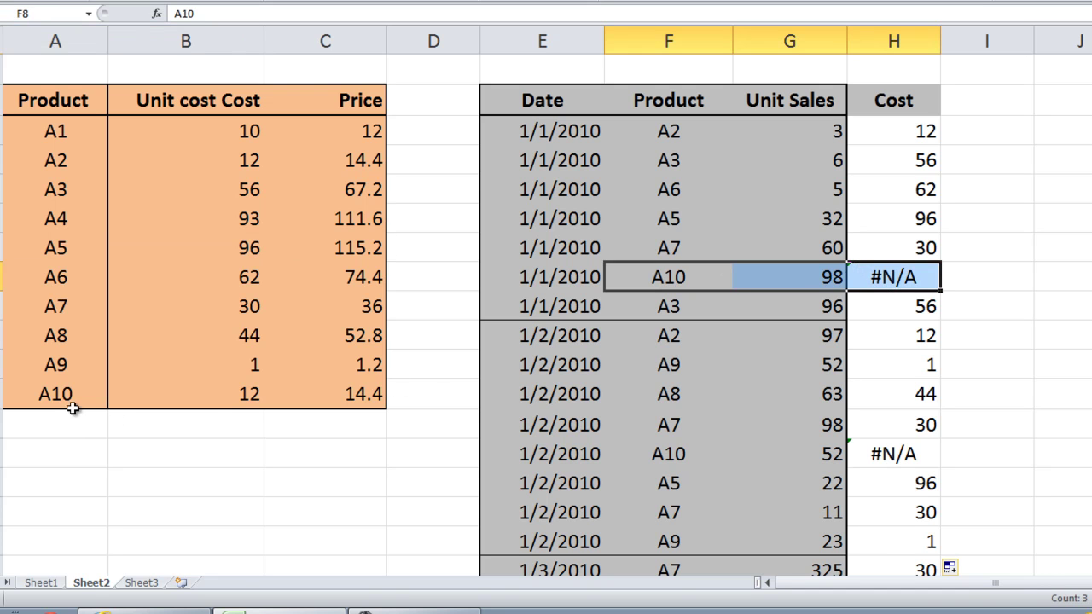
left_click_drag(73, 401, 181, 399)
left_click(910, 275)
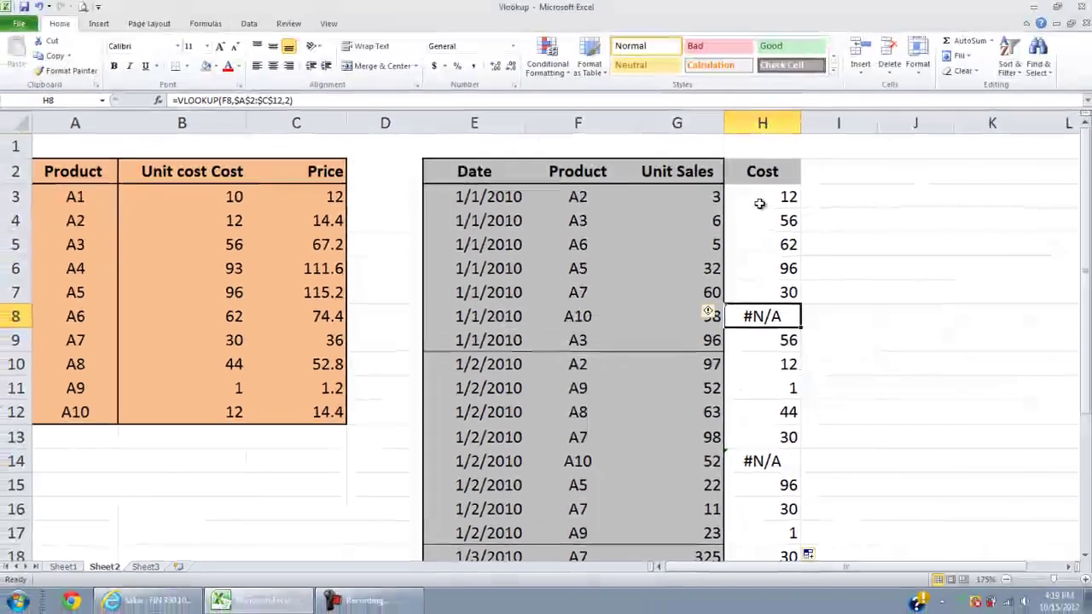
- Change H3 to =VLOOKUP(F3,$A$2:$C$12,2,FALSE) for an exact match
left_click(891, 131)
double_click(891, 131)
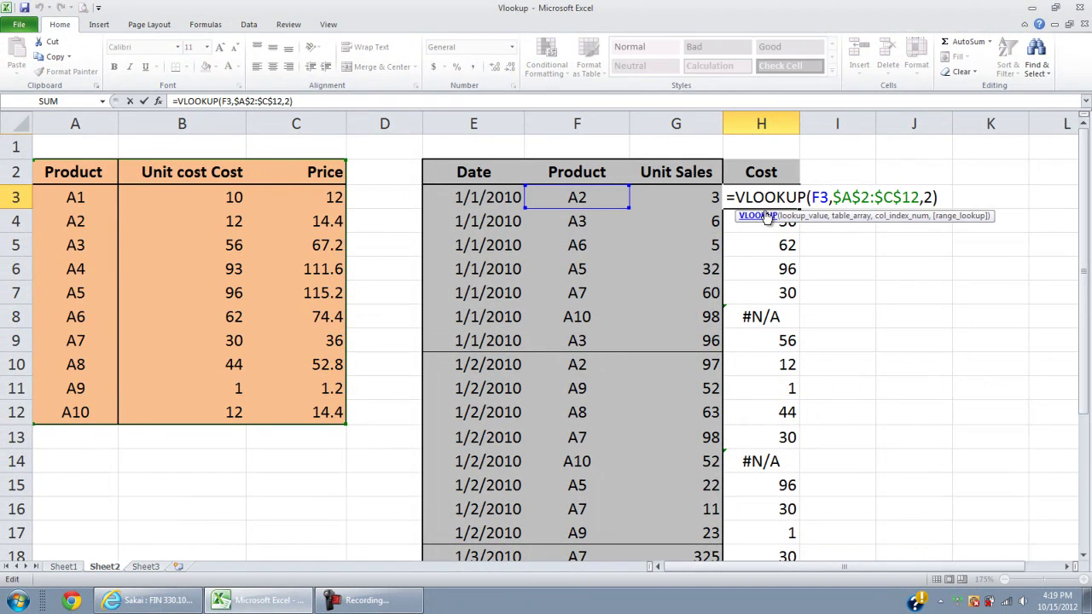
left_click(931, 197)
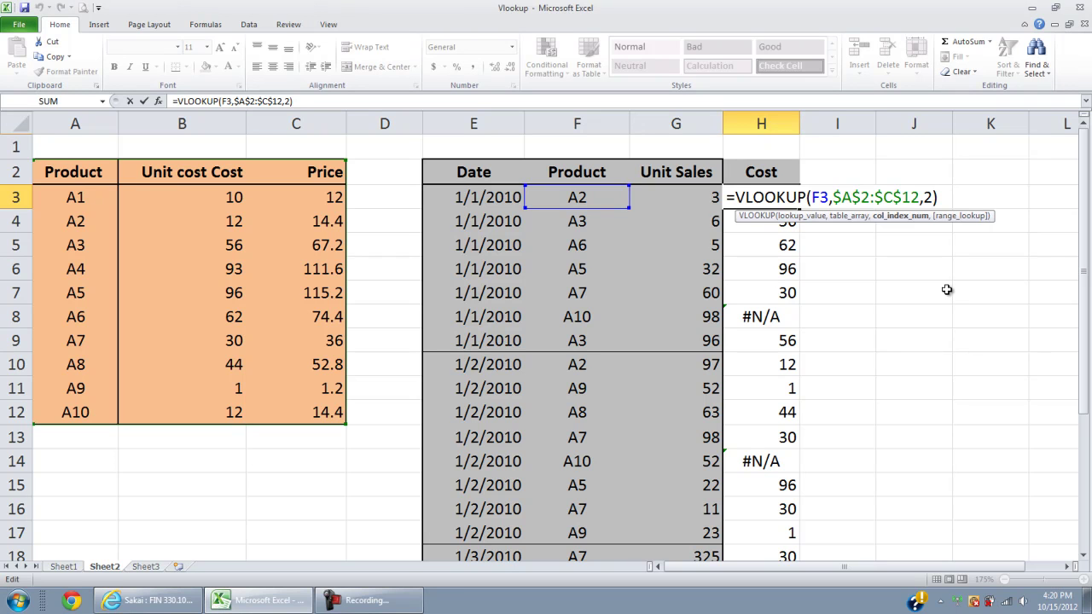
type(",")
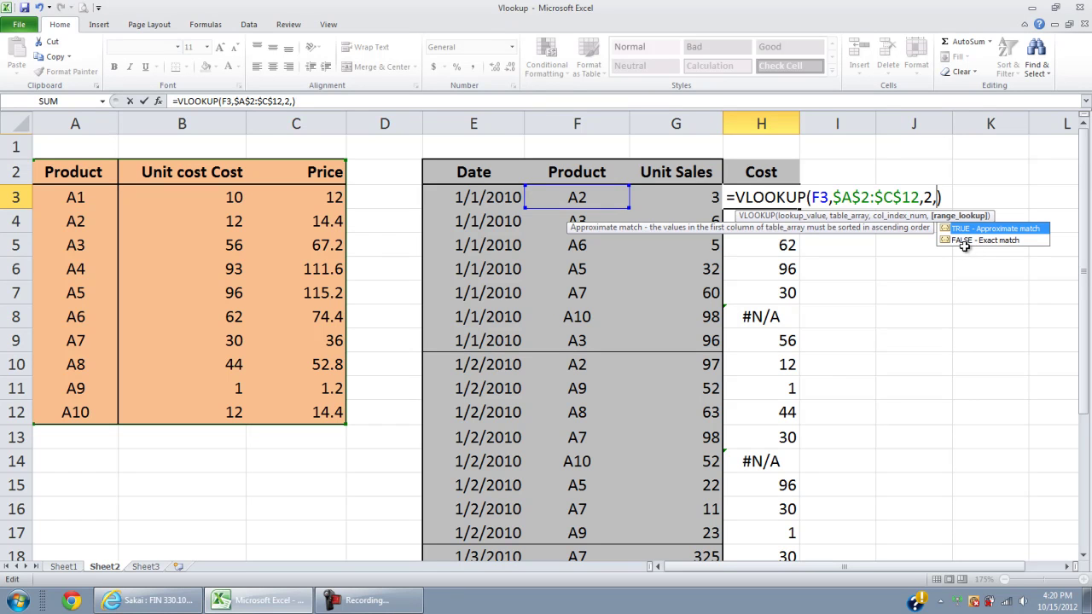
type("FA")
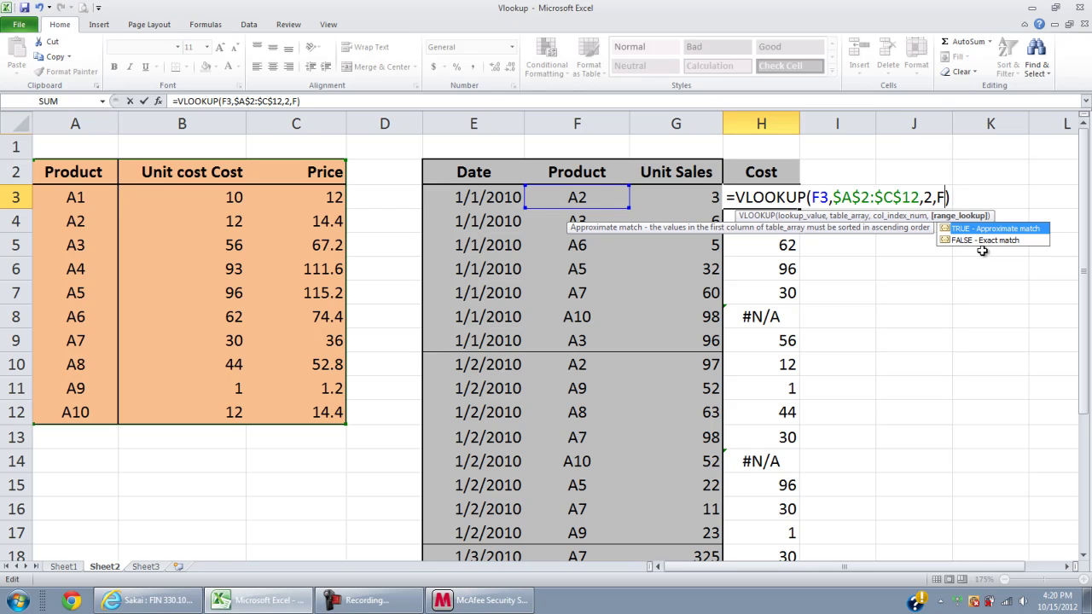
type("LSE")
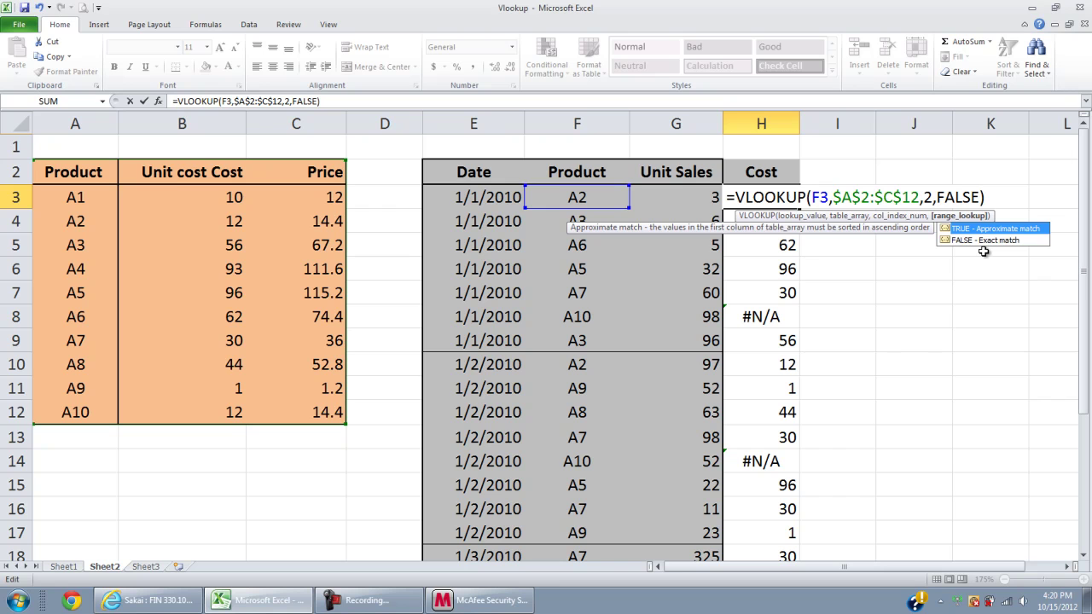
type(")")
key("Return")
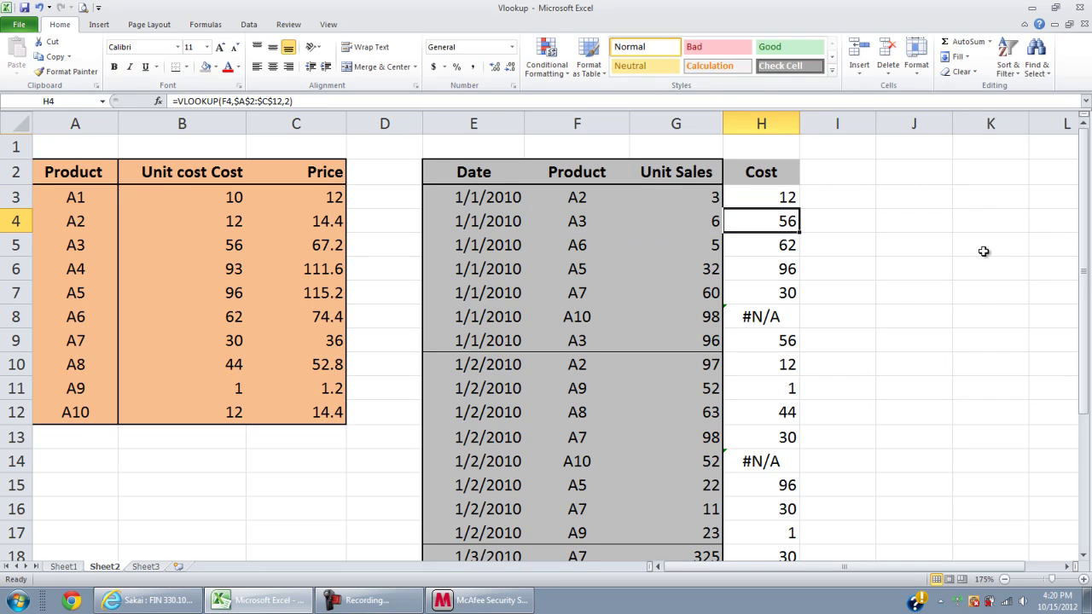
- Copy the exact-match cost lookup from H3 down the whole Cost column
left_click(785, 200)
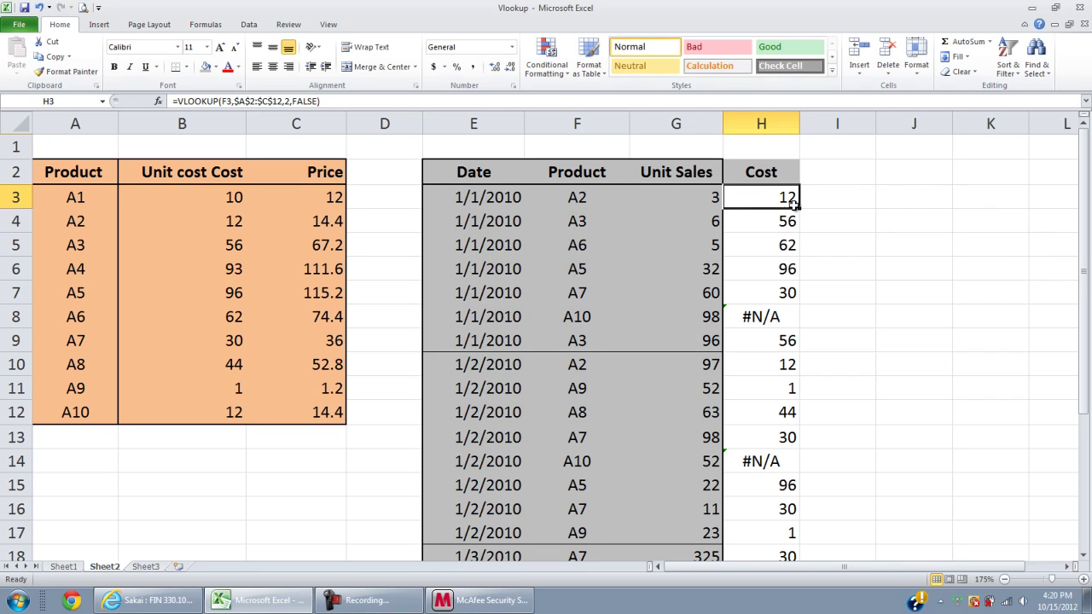
left_click_drag(802, 209, 794, 524)
scroll(802, 425, "up", 3)
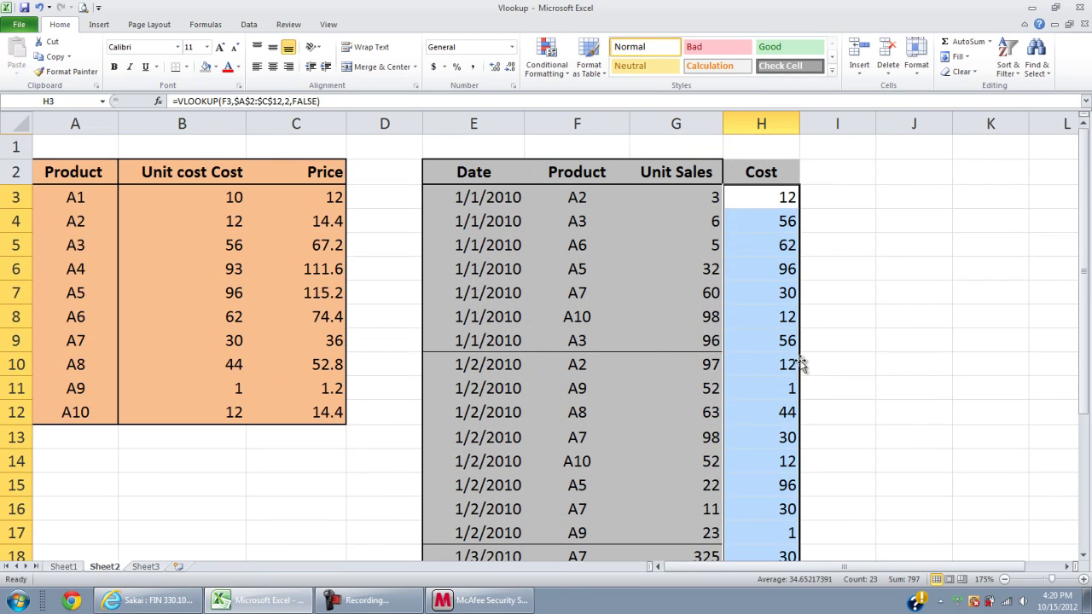
left_click(570, 341)
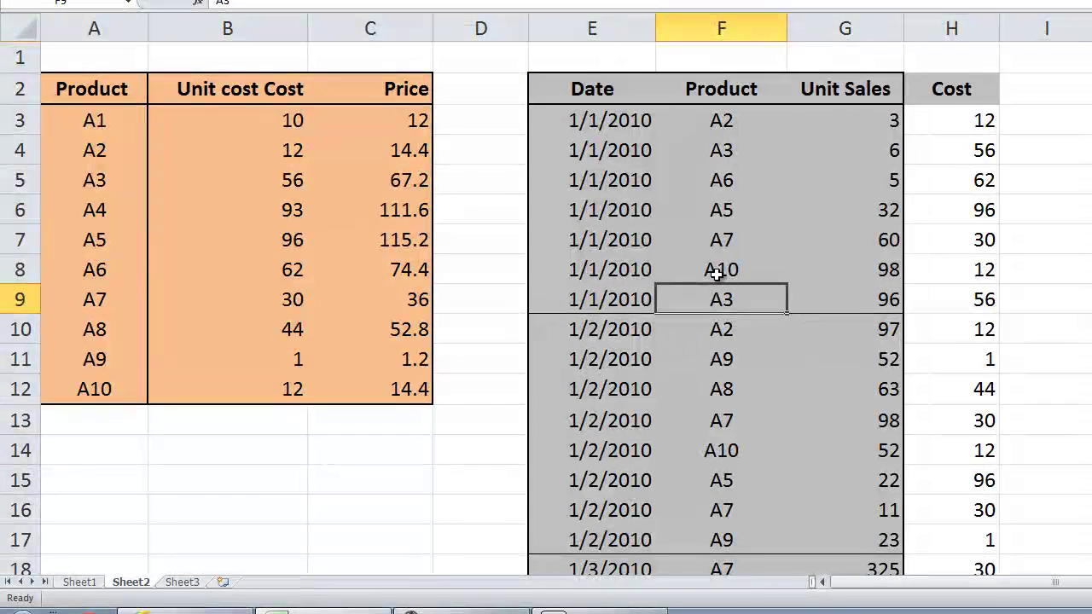
- Verify the A10 sale now shows cost 12 and check A9's cost against the product table
left_click_drag(692, 275, 918, 275)
left_click_drag(107, 390, 227, 393)
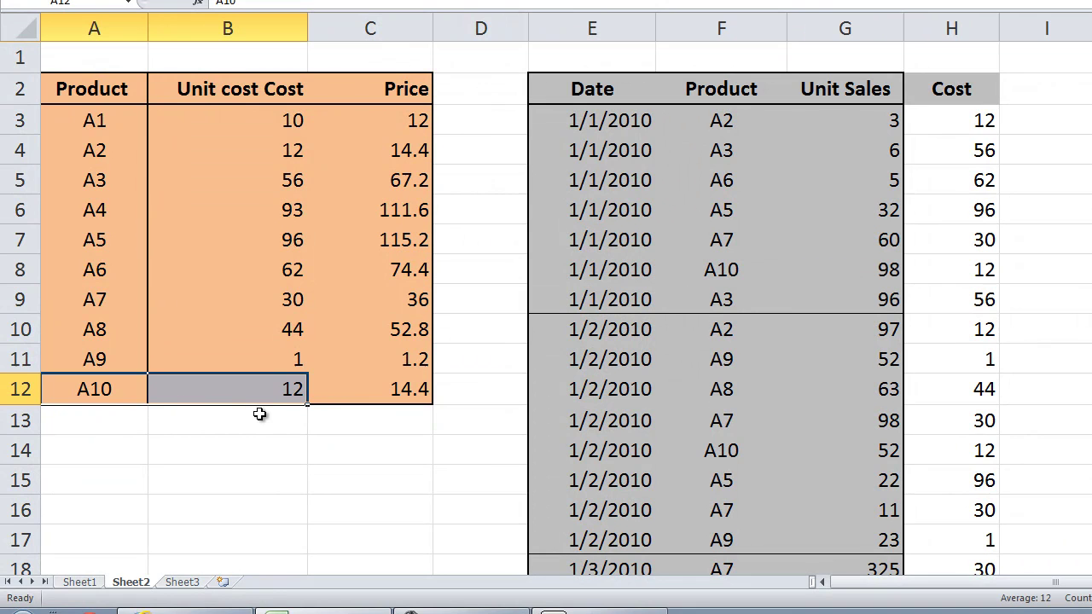
left_click_drag(734, 360, 930, 353)
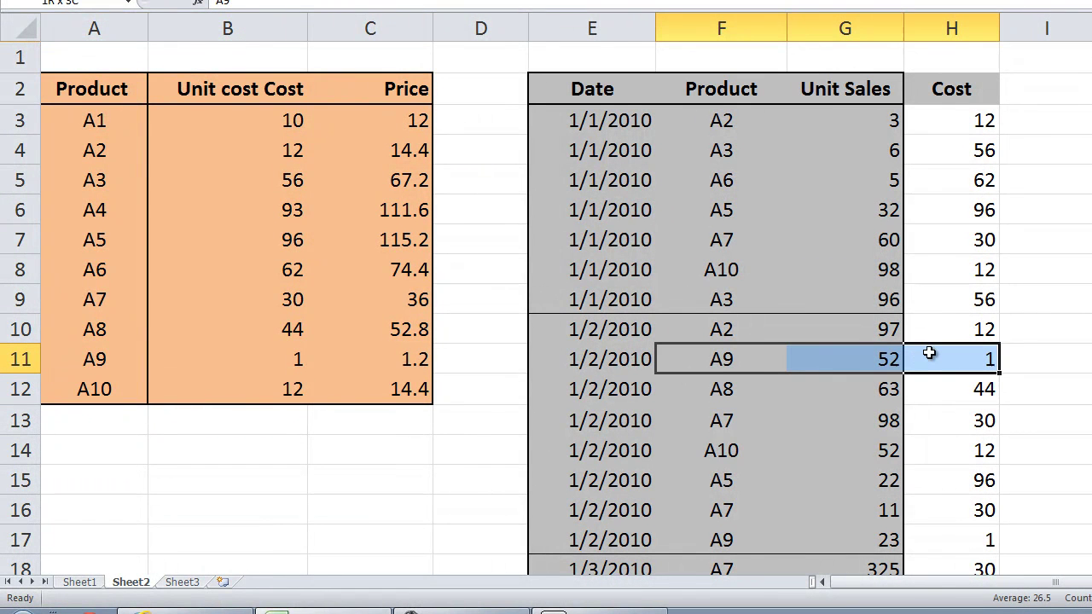
left_click_drag(85, 358, 244, 355)
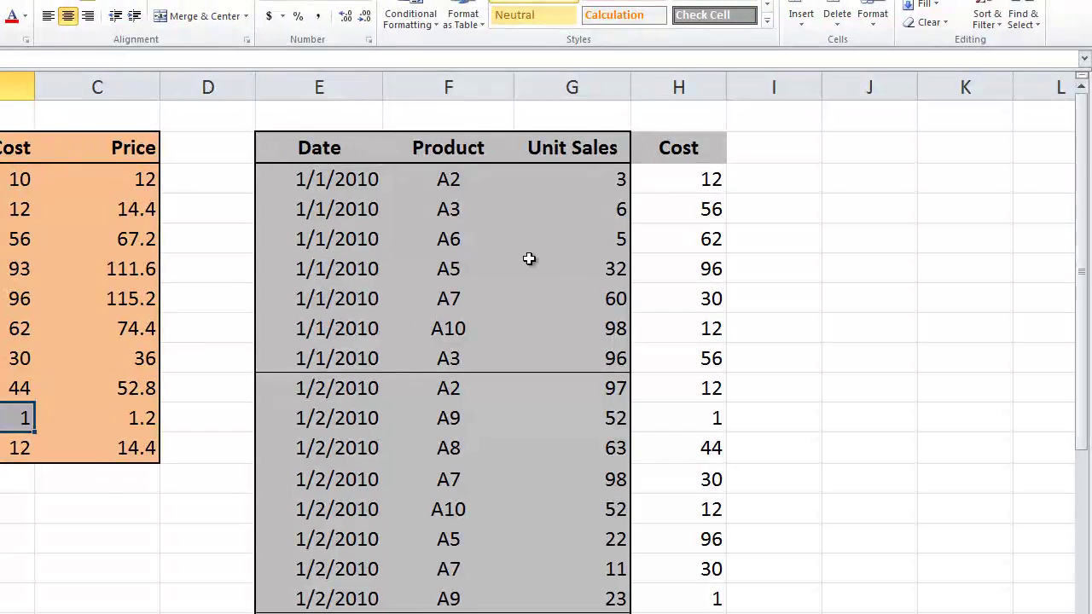
- Rename the Cost heading to 'Cost Per Unit' and widen column H to fit
left_click(724, 152)
key("F2")
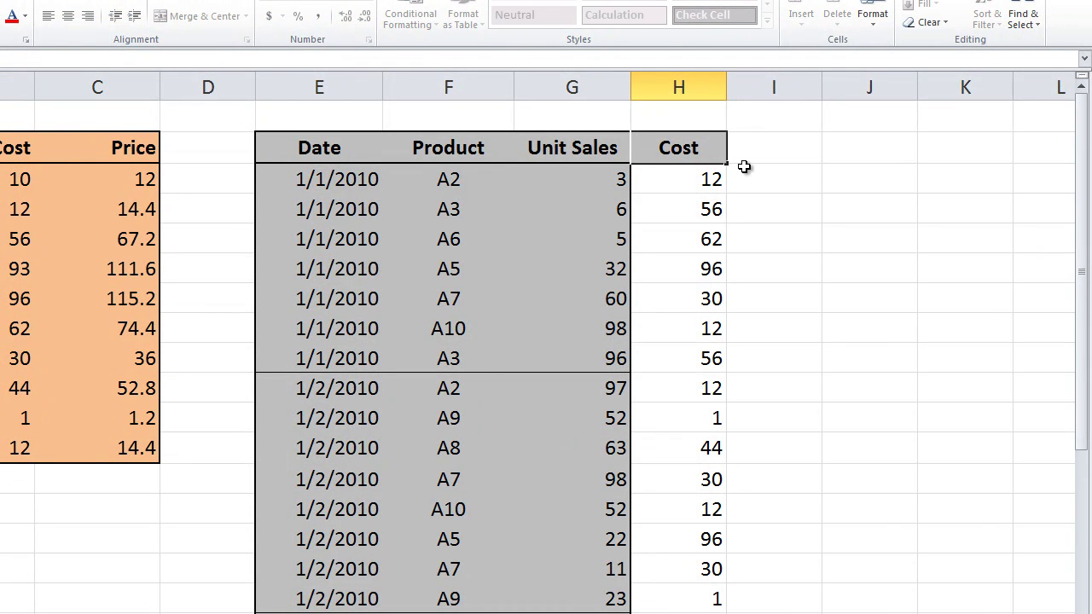
type("PER UNI")
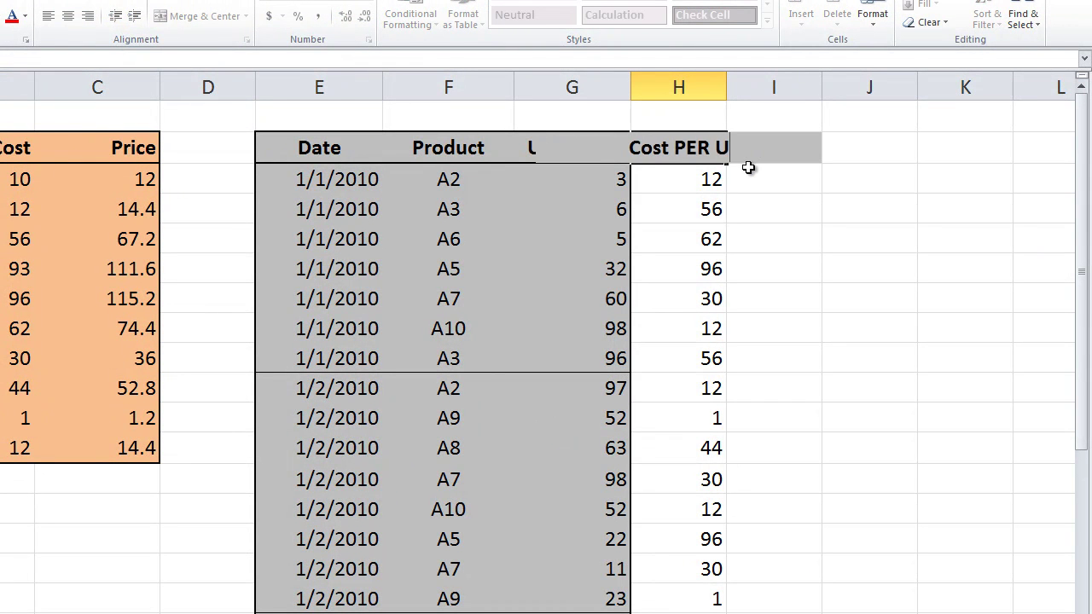
key("BackSpace")
key("BackSpace")
key("BackSpace")
key("BackSpace")
key("BackSpace")
key("BackSpace")
key("BackSpace")
key("BackSpace")
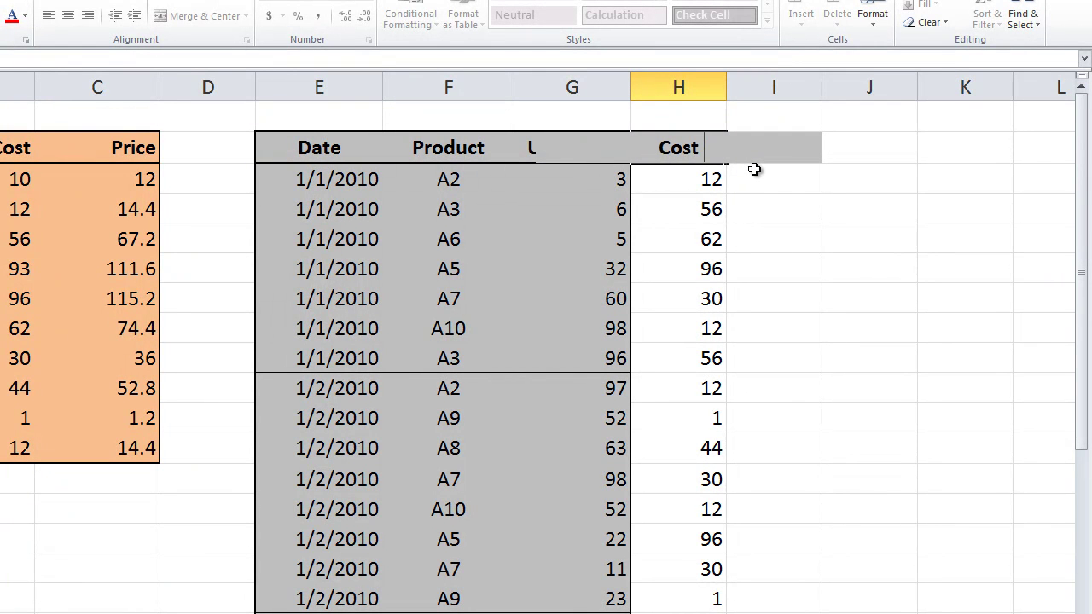
type("Per U")
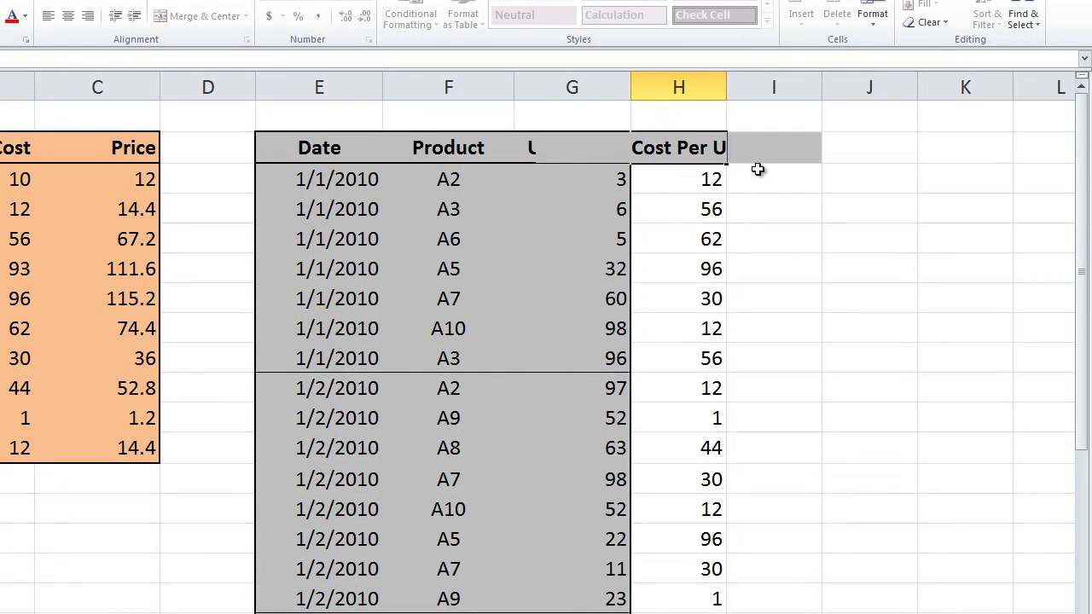
type("nit")
key("Return")
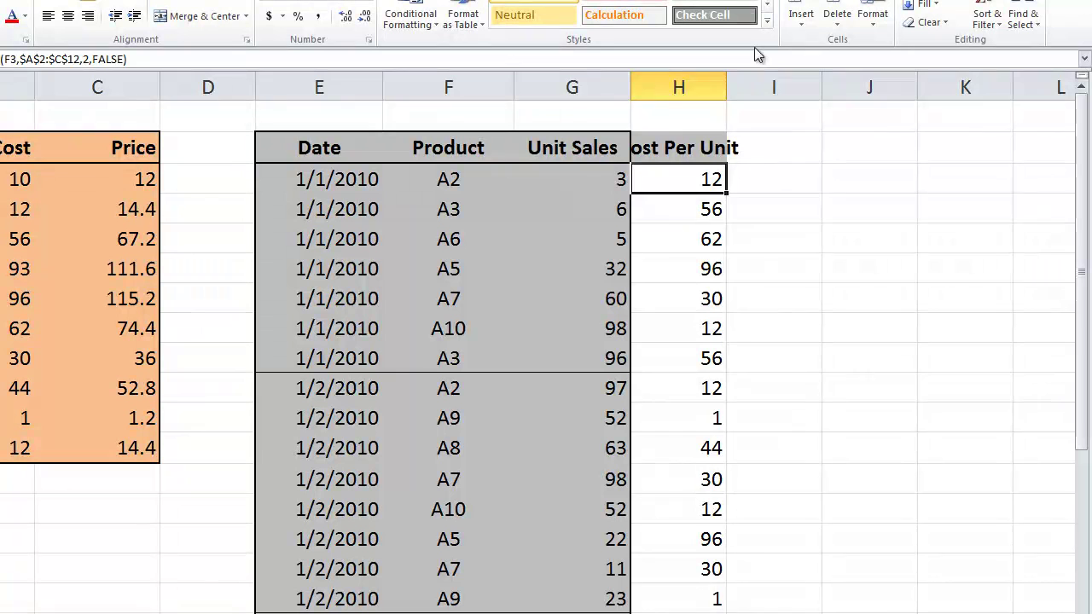
left_click_drag(726, 85, 765, 83)
- Add a 'Price Per Unit' heading in I2 and widen column I to fit
left_click(842, 146)
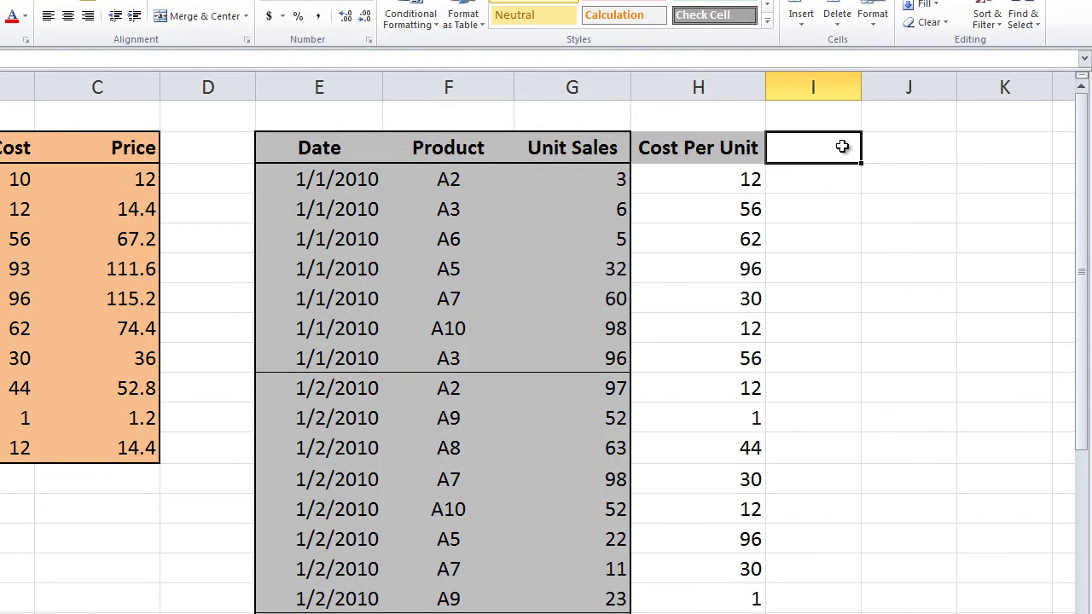
type("Price per")
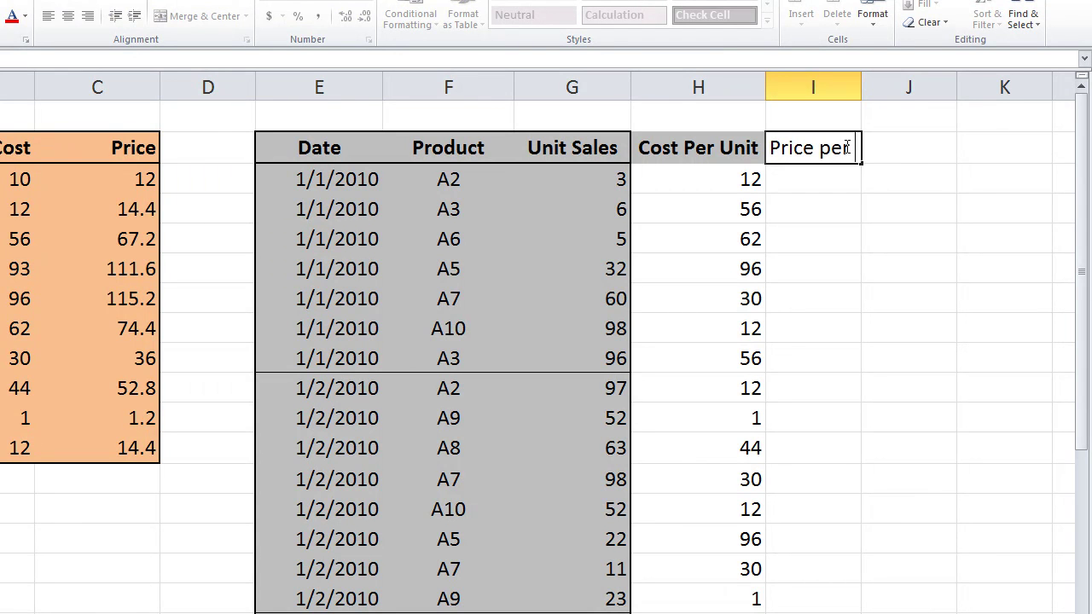
key("BackSpace")
key("BackSpace")
key("BackSpace")
type("Per Un")
key("Return")
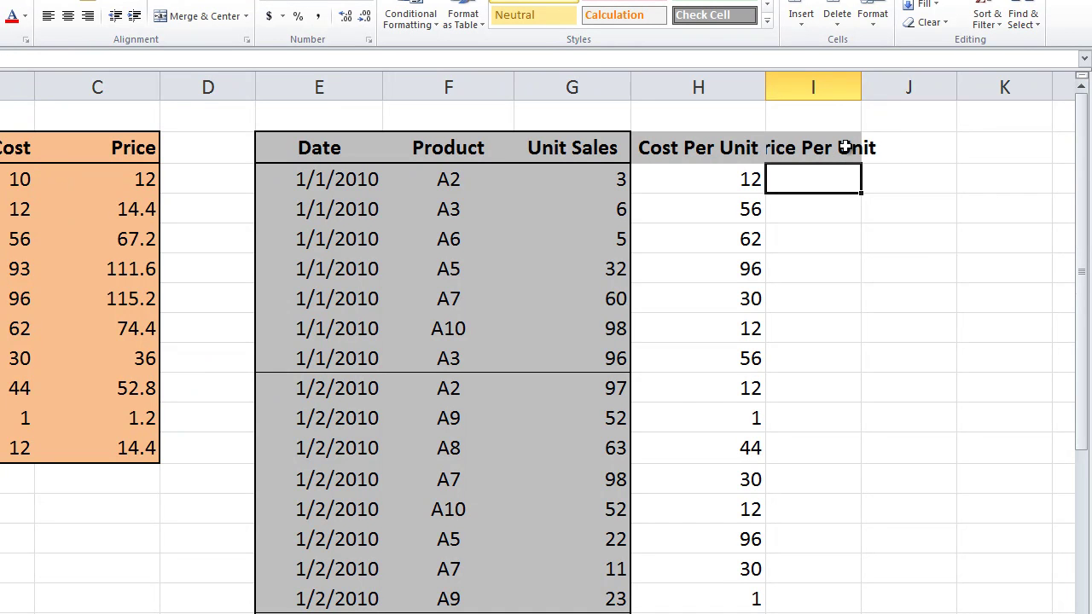
left_click_drag(862, 87, 898, 87)
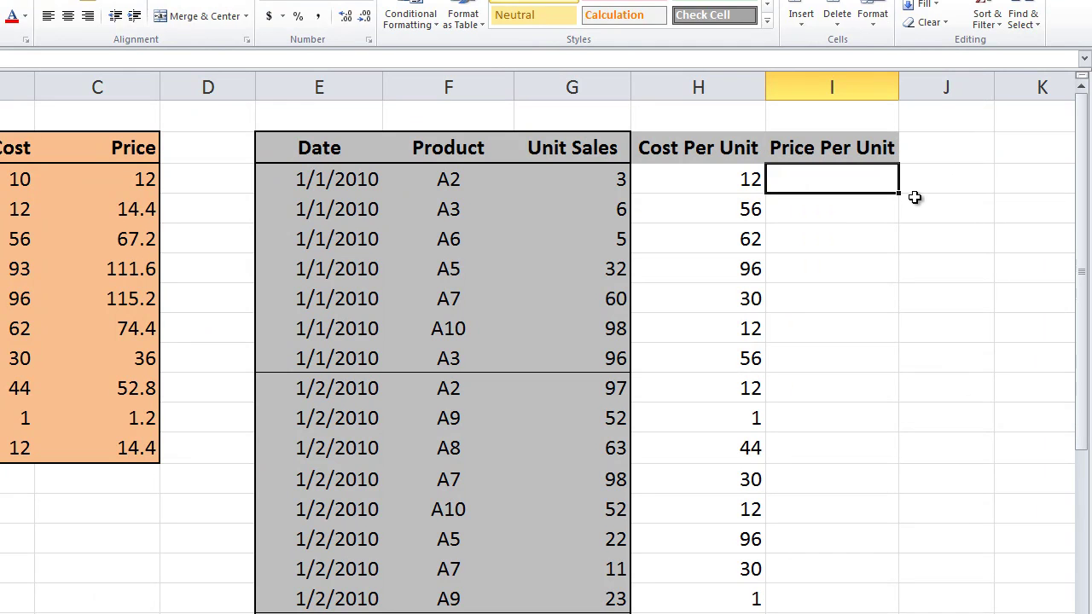
- Start a VLOOKUP in I3 with F3 as lookup value and A2:C12 as the table
type("=vloo")
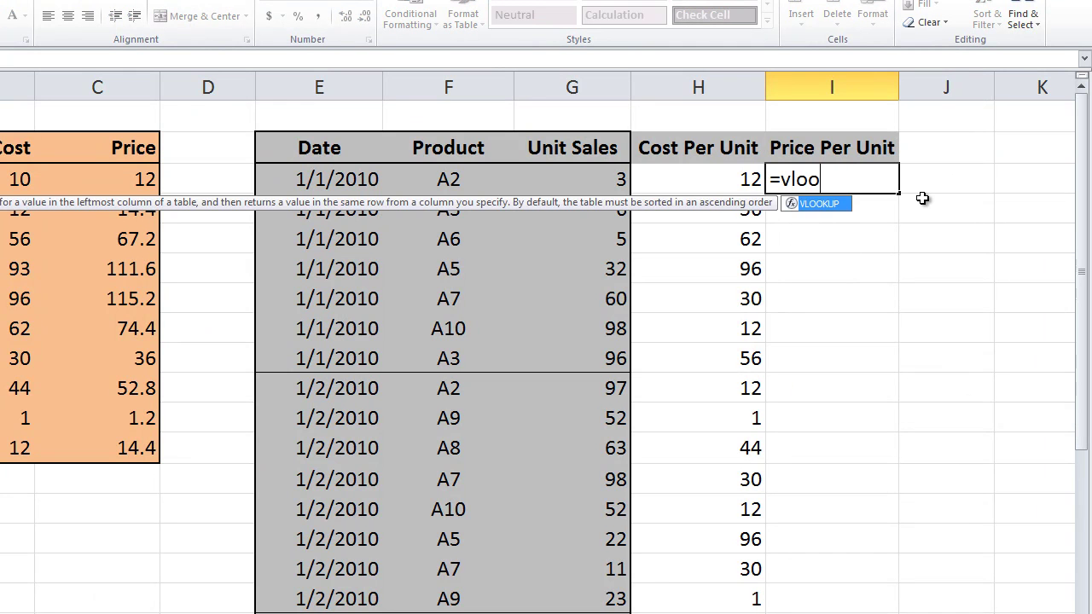
key("BackSpace")
key("BackSpace")
key("BackSpace")
key("BackSpace")
type("VLOOKU")
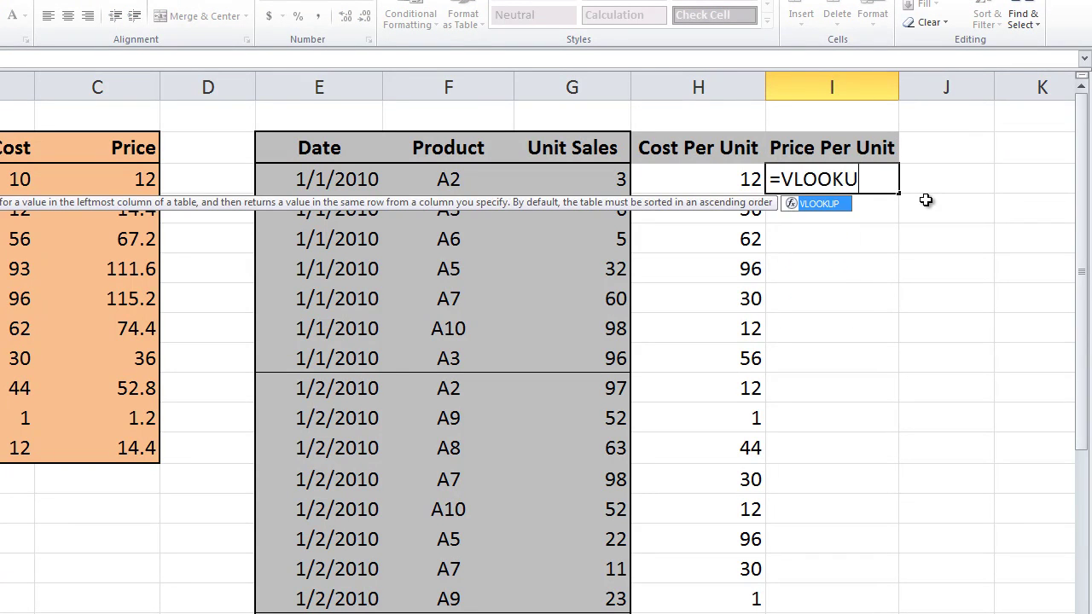
type("P(")
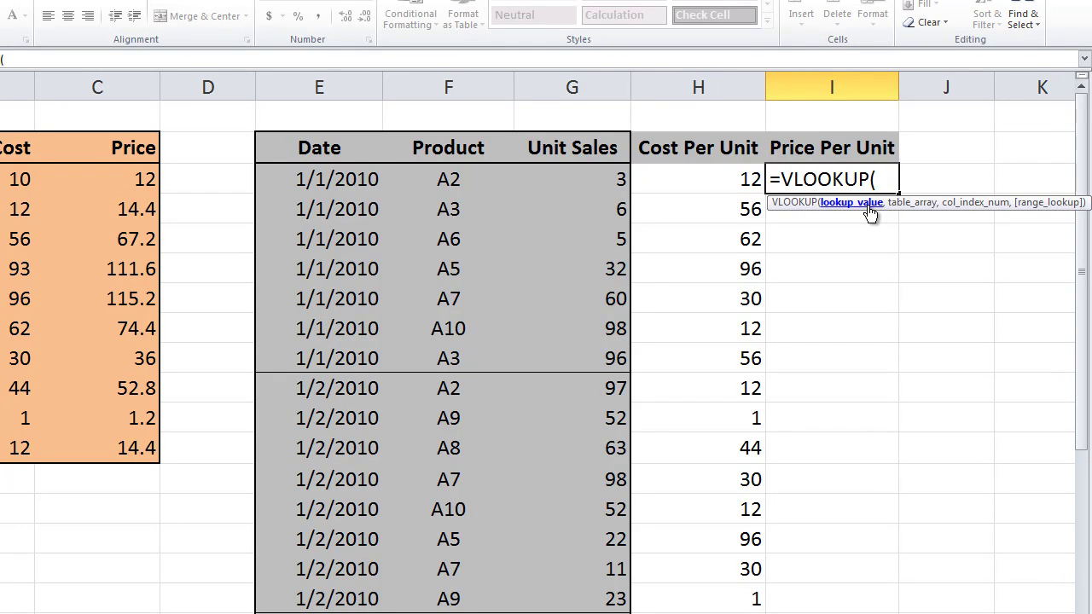
left_click(452, 180)
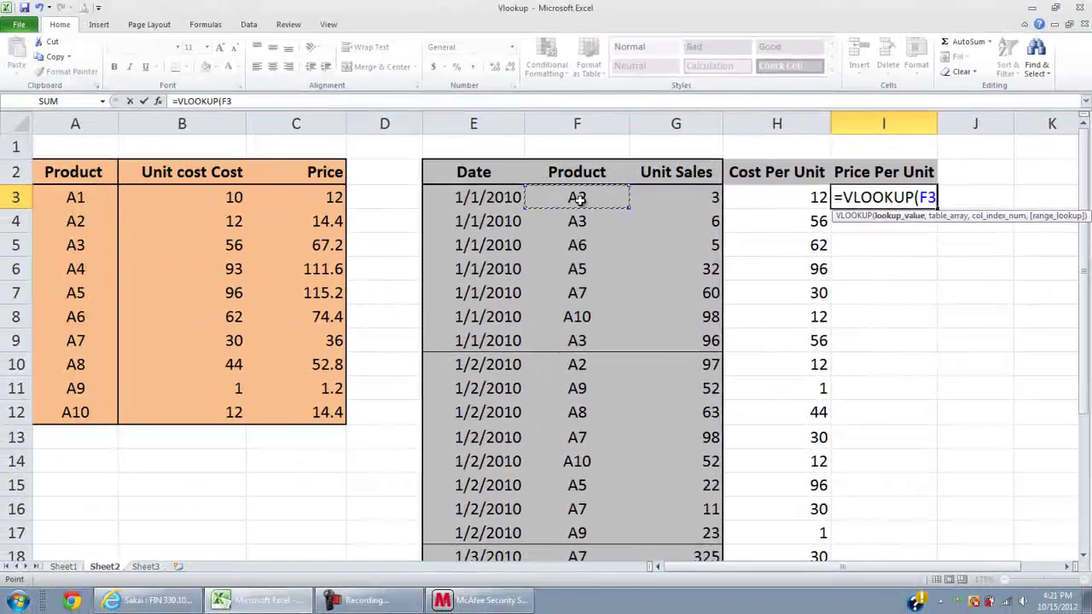
type(",")
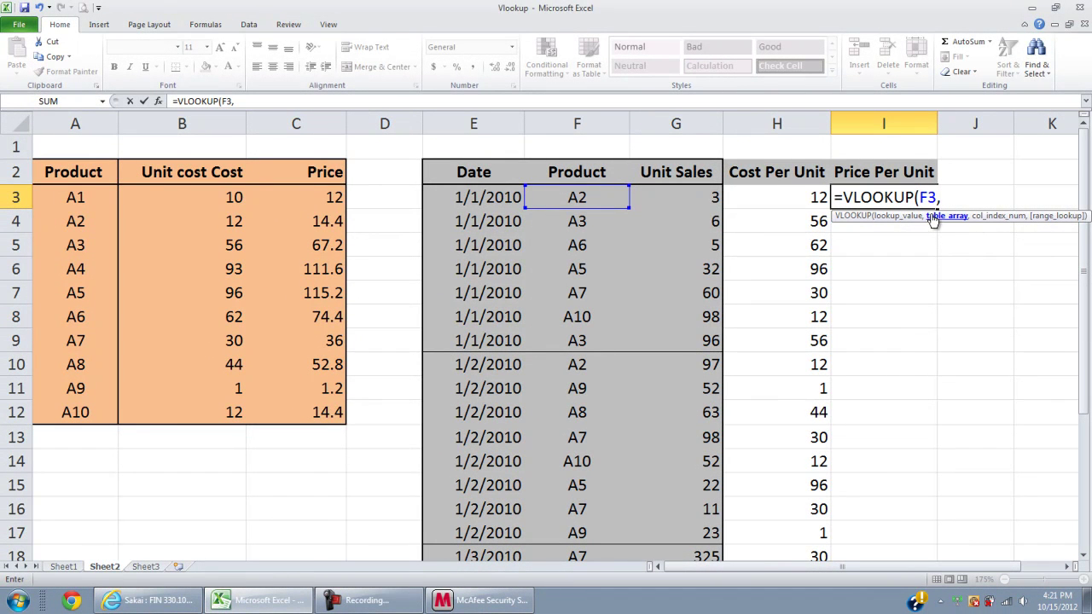
left_click_drag(88, 176, 286, 410)
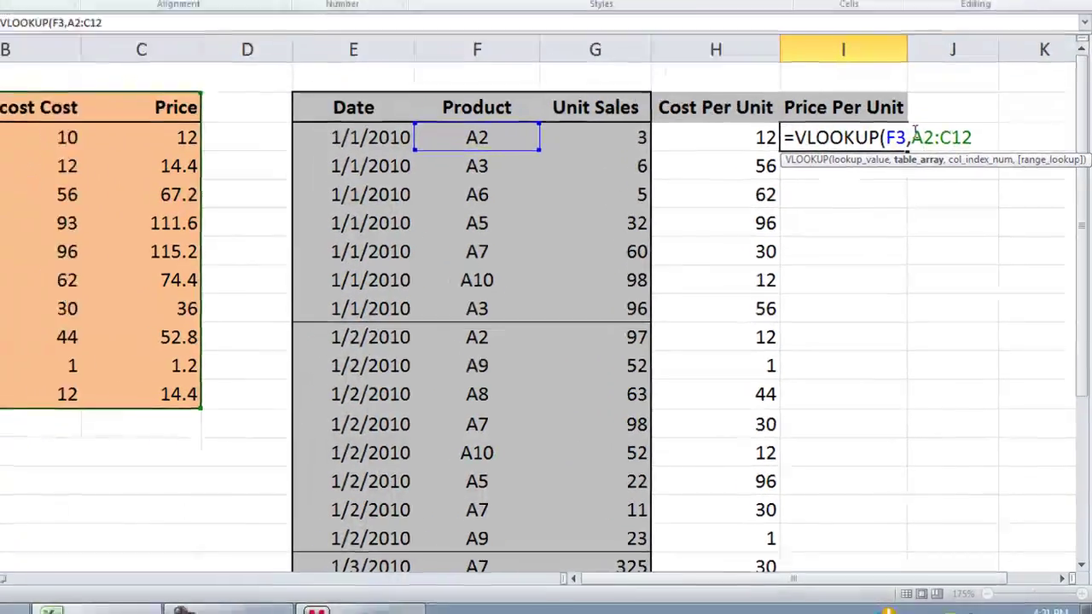
- Lock the table range to $A$2:$C$12 and finish with column 3 and FALSE
key("super+p")
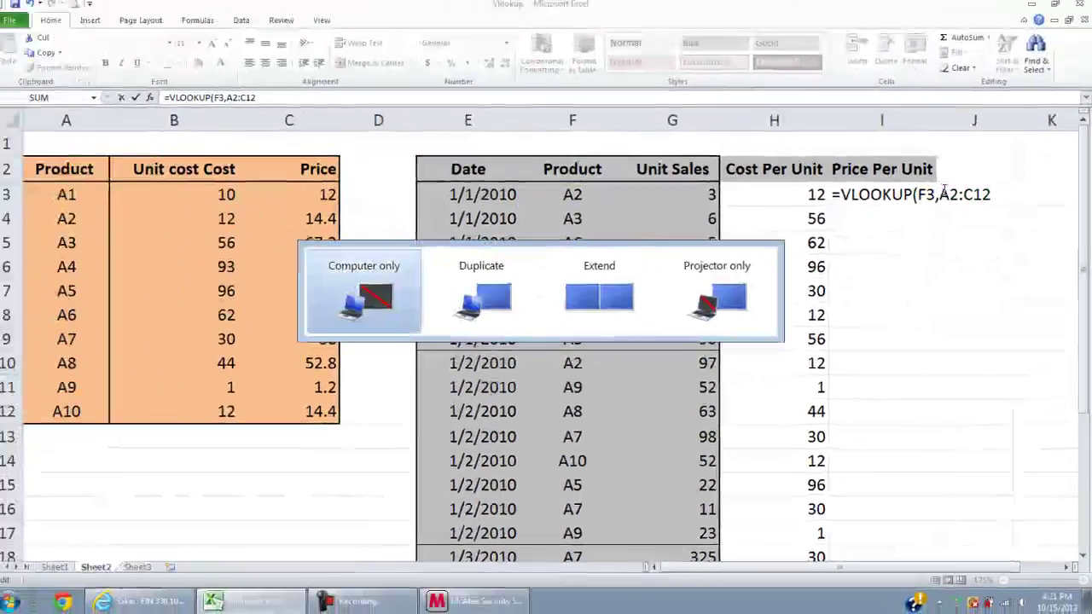
key("Escape")
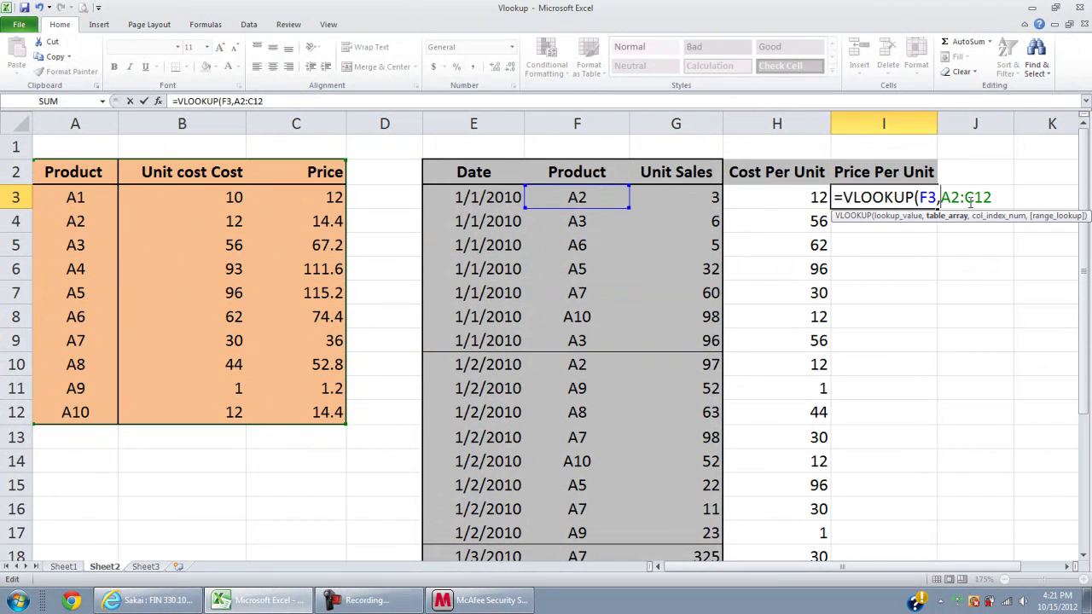
type("$")
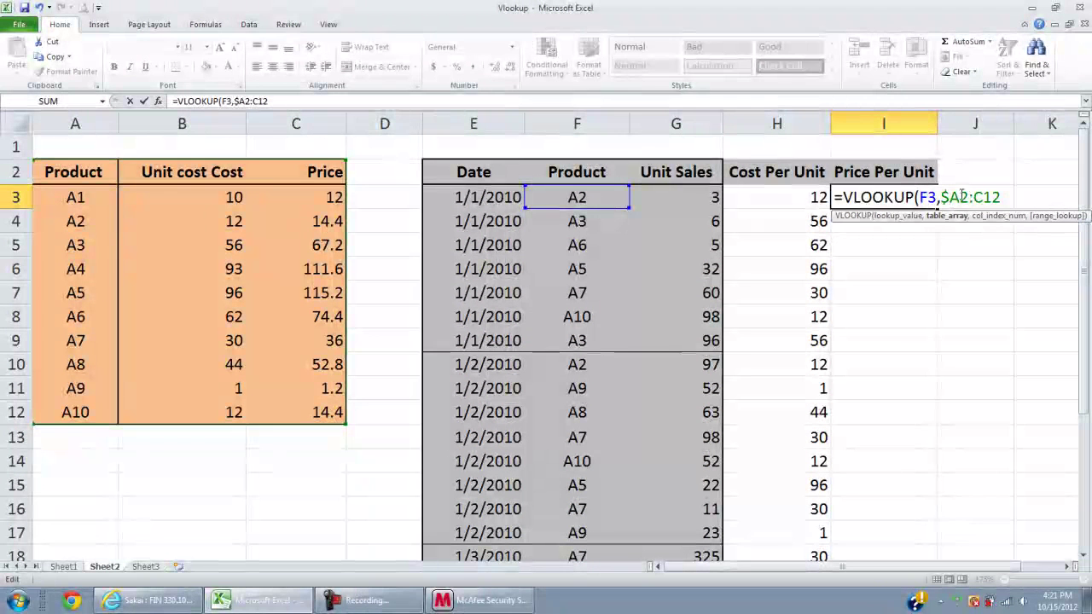
key("Right")
type("$A$")
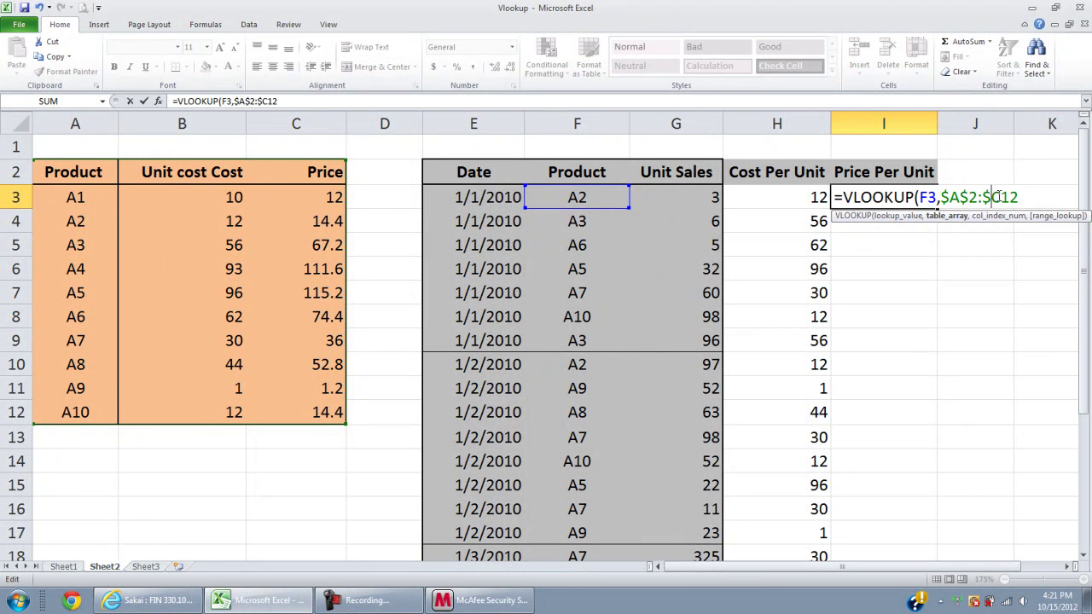
key("Right")
type("$12,")
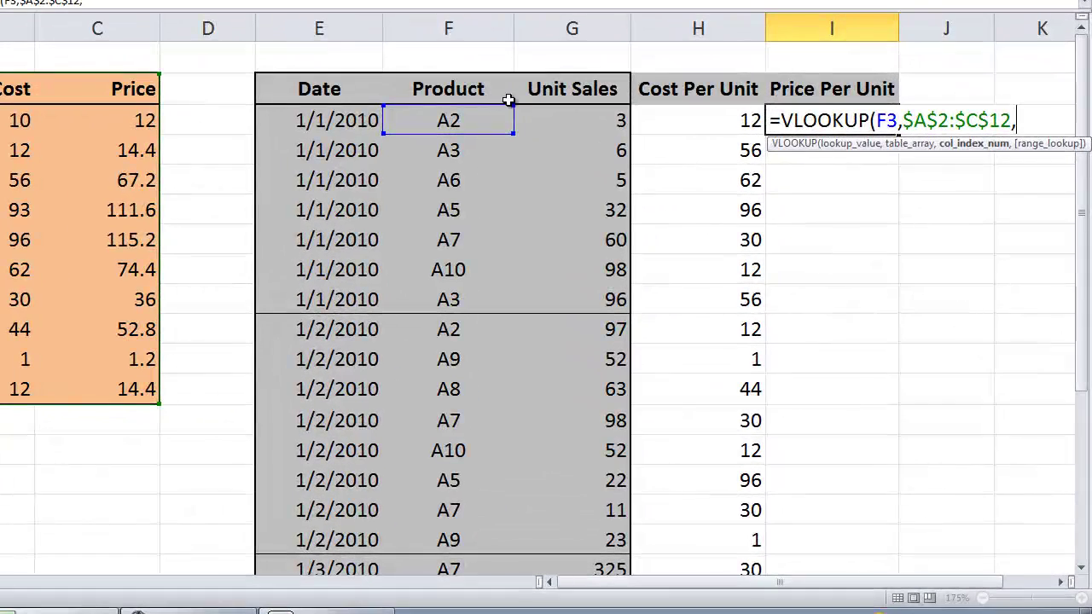
type("3,")
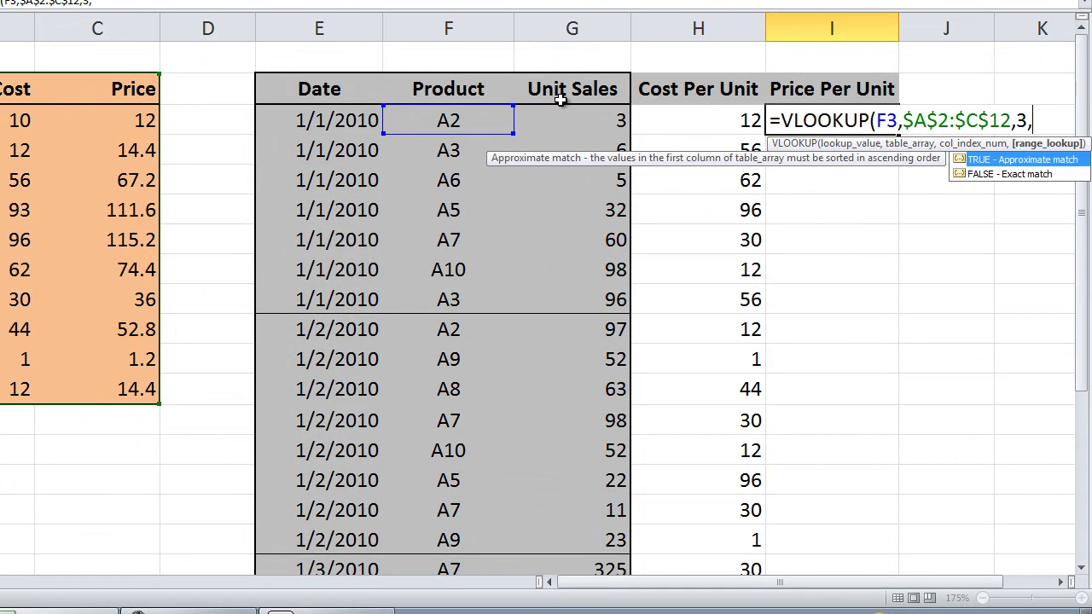
type("FALSE")
key("BackSpace")
key("BackSpace")
key("BackSpace")
key("BackSpace")
type("ALSE")
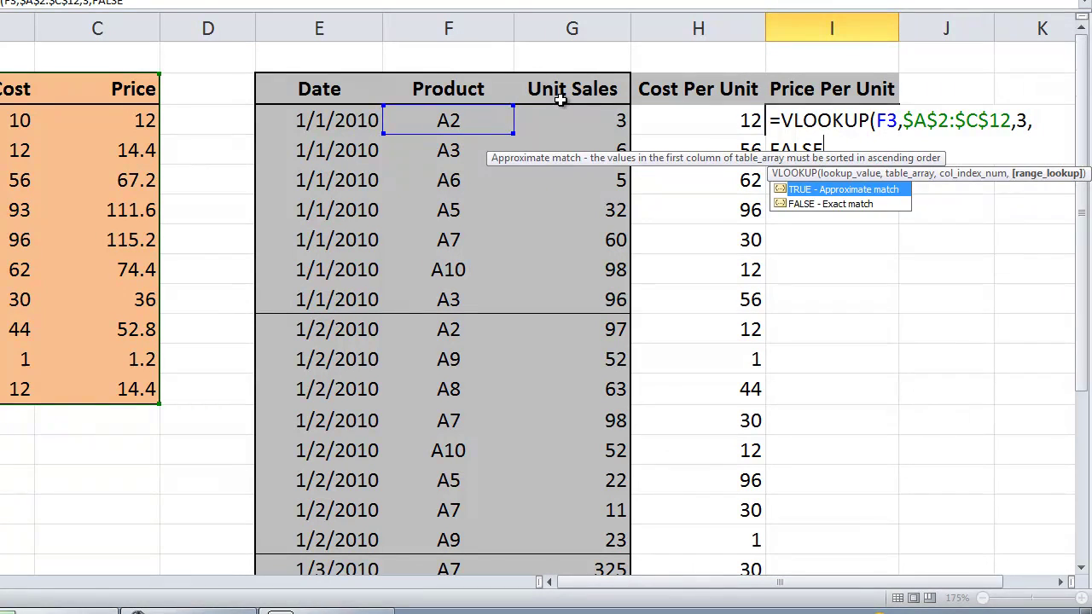
type(")")
- Commit the exact-match VLOOKUP price formula in I3 and check it against product A2's row
key("Return")
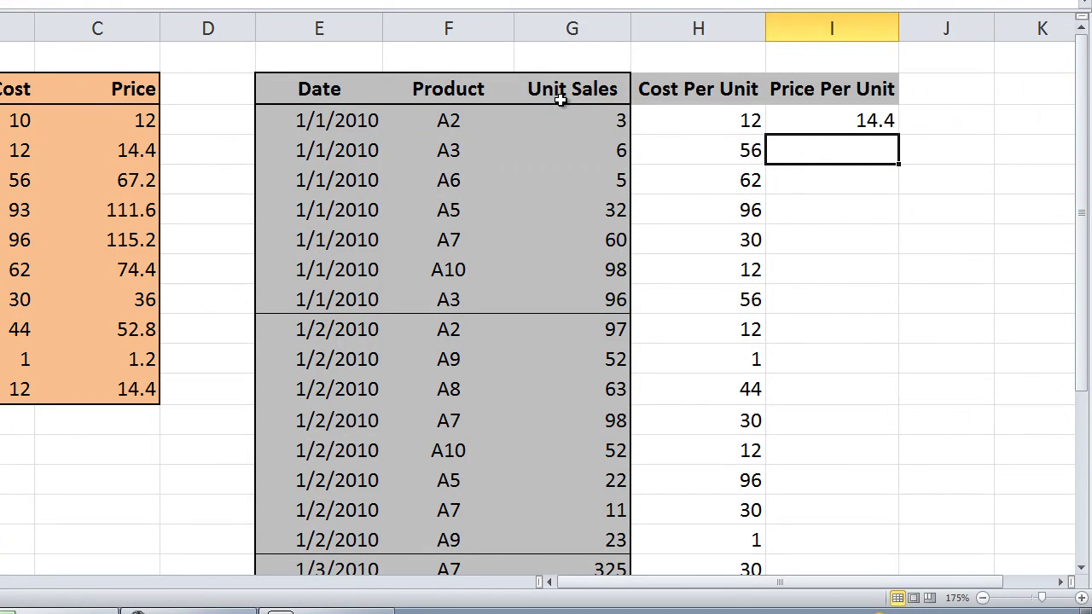
left_click(425, 129)
left_click(821, 120)
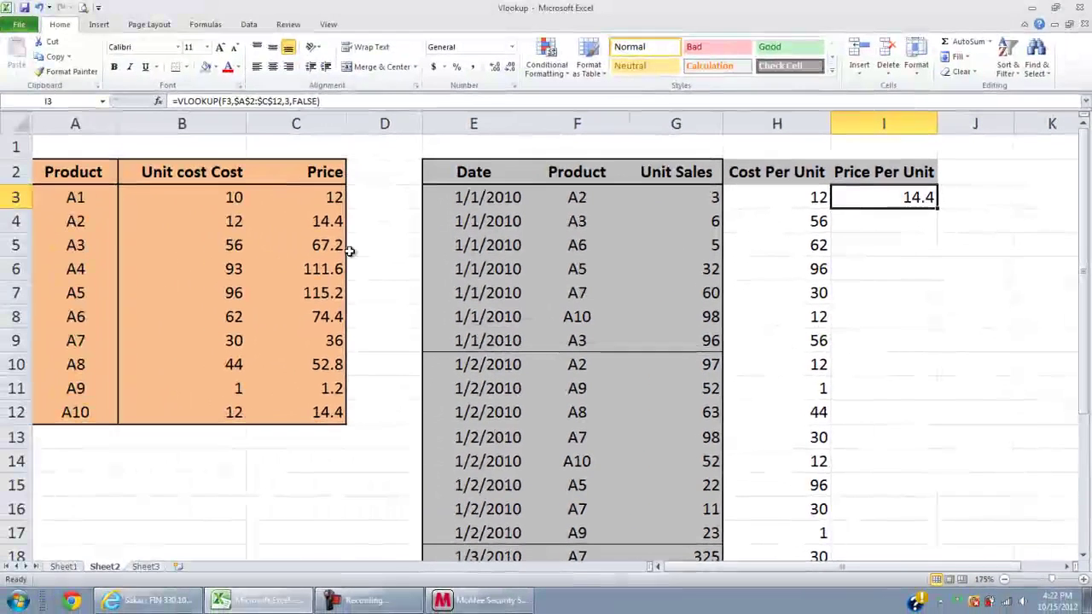
left_click_drag(91, 231, 321, 221)
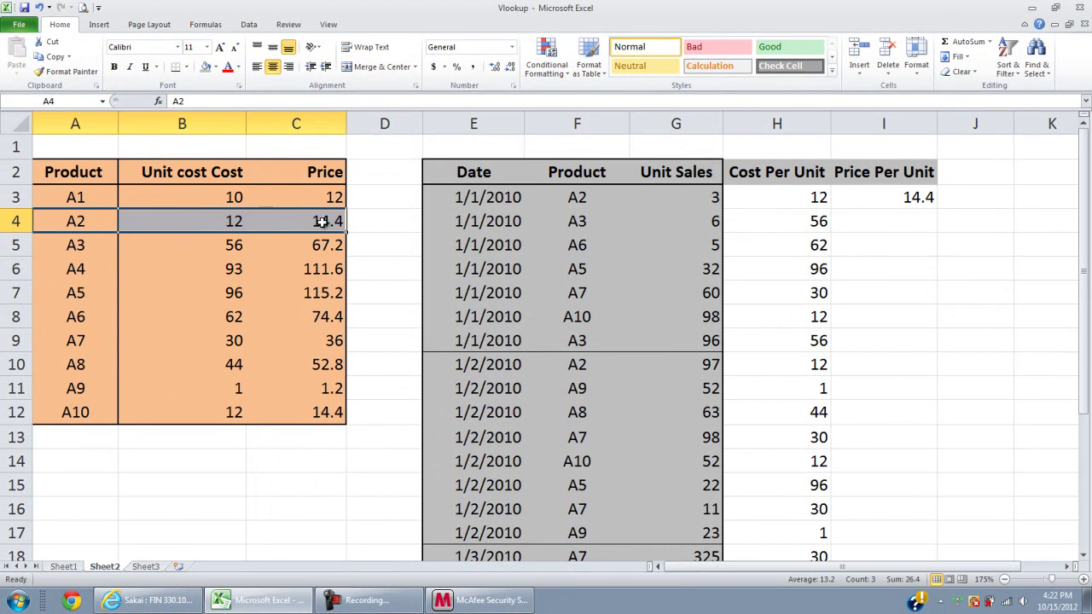
- Copy the I3 price formula down the whole Price Per Unit column
left_click(917, 196)
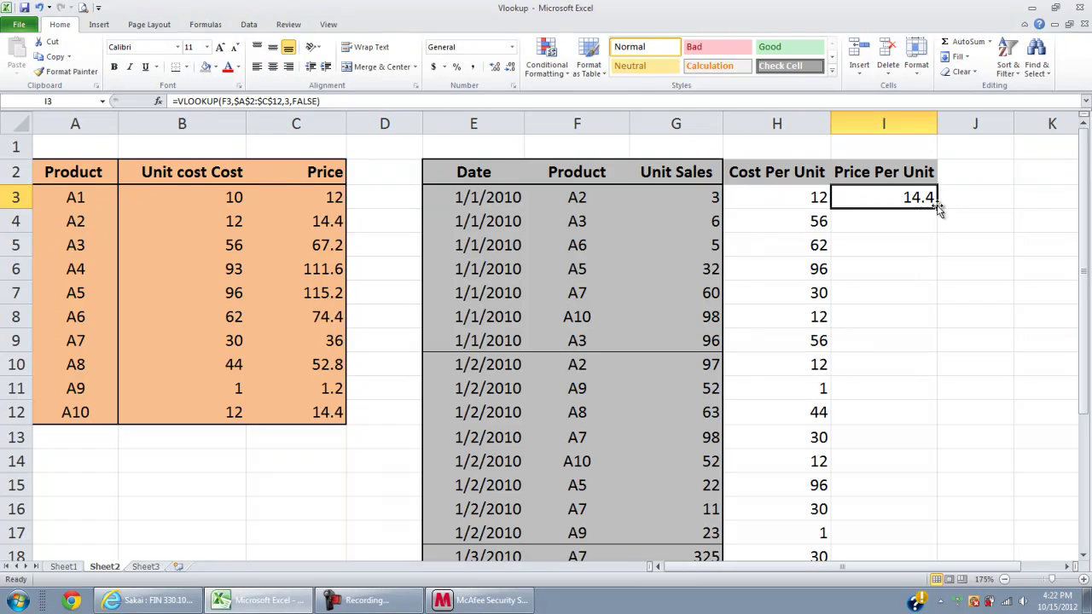
double_click(938, 209)
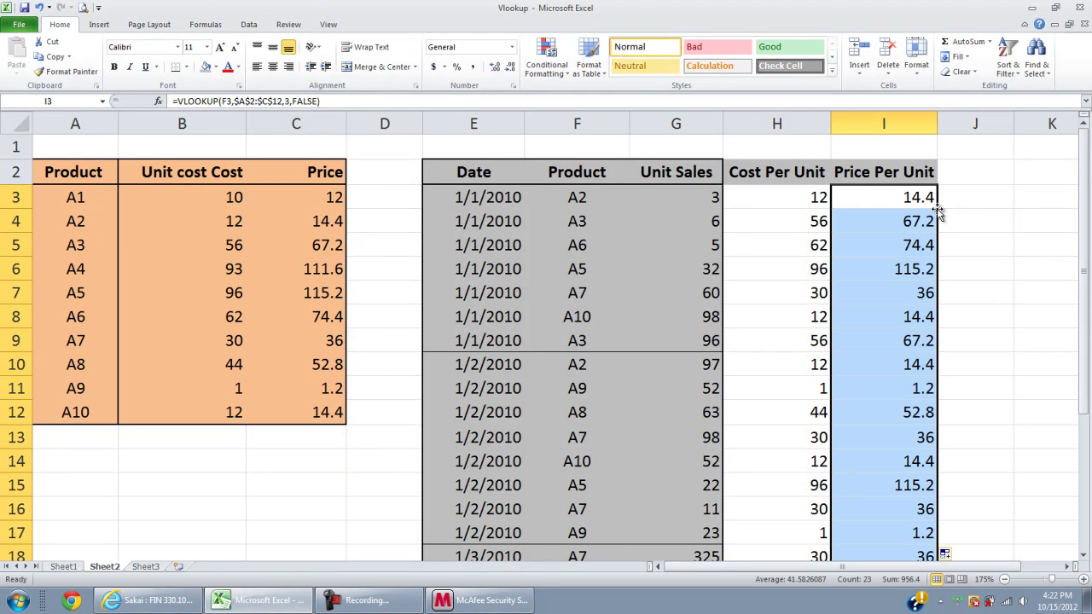
scroll(919, 293, "down", 2)
scroll(914, 299, "up", 2)
- Spot-check rows 7 and 8 against products A7 and A10 in the product table
left_click_drag(627, 316, 866, 317)
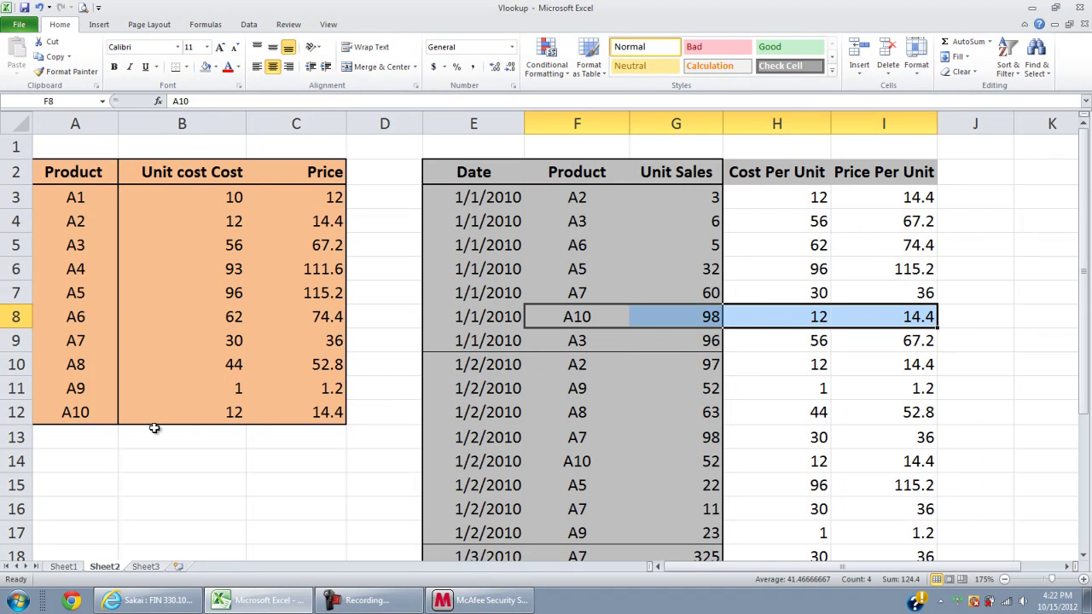
left_click(96, 420)
left_click(327, 420)
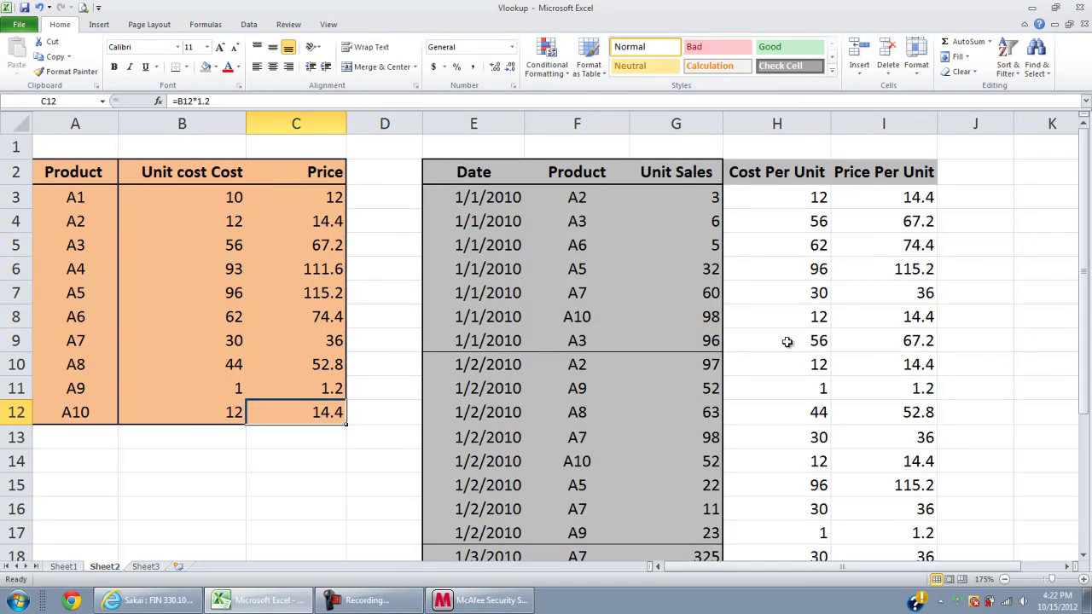
left_click_drag(898, 297, 607, 299)
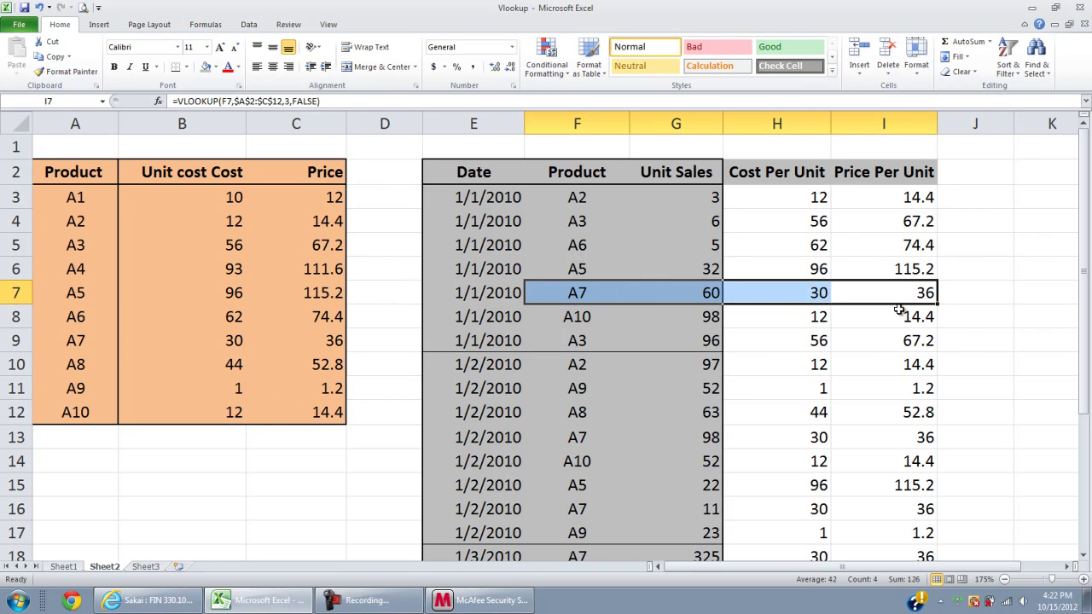
left_click_drag(100, 340, 333, 340)
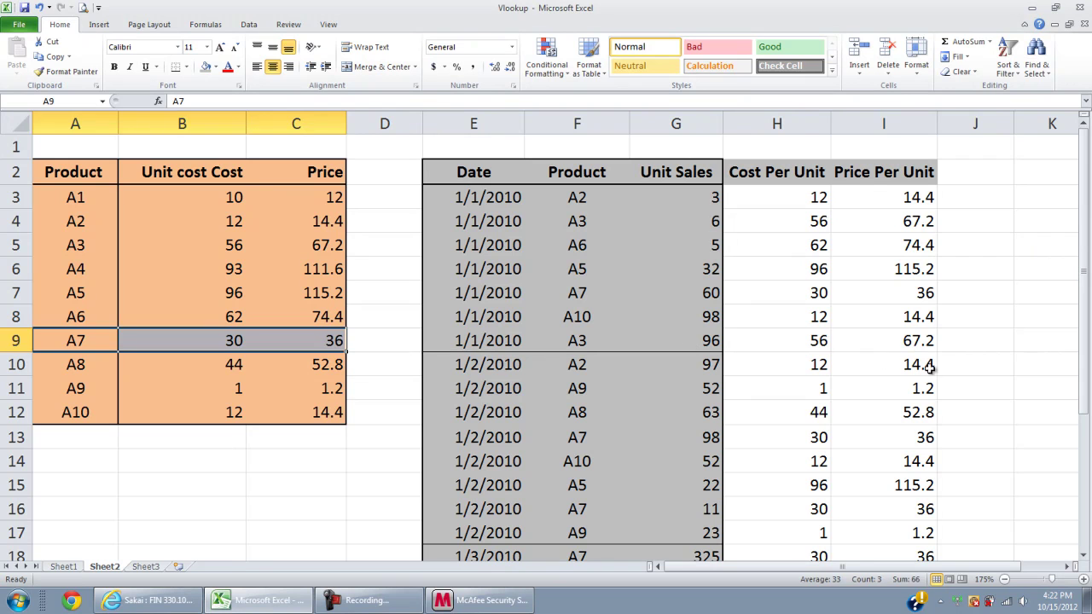
left_click(976, 384)
- Compare the cost lookup formula in H3 with the price lookup in I3
left_click(385, 124)
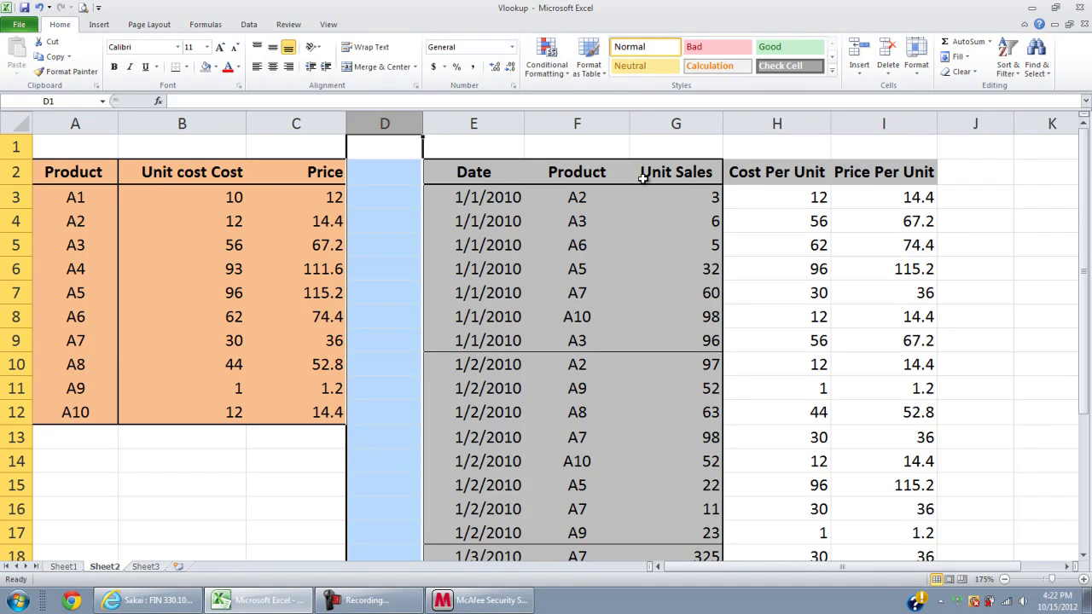
left_click(766, 201)
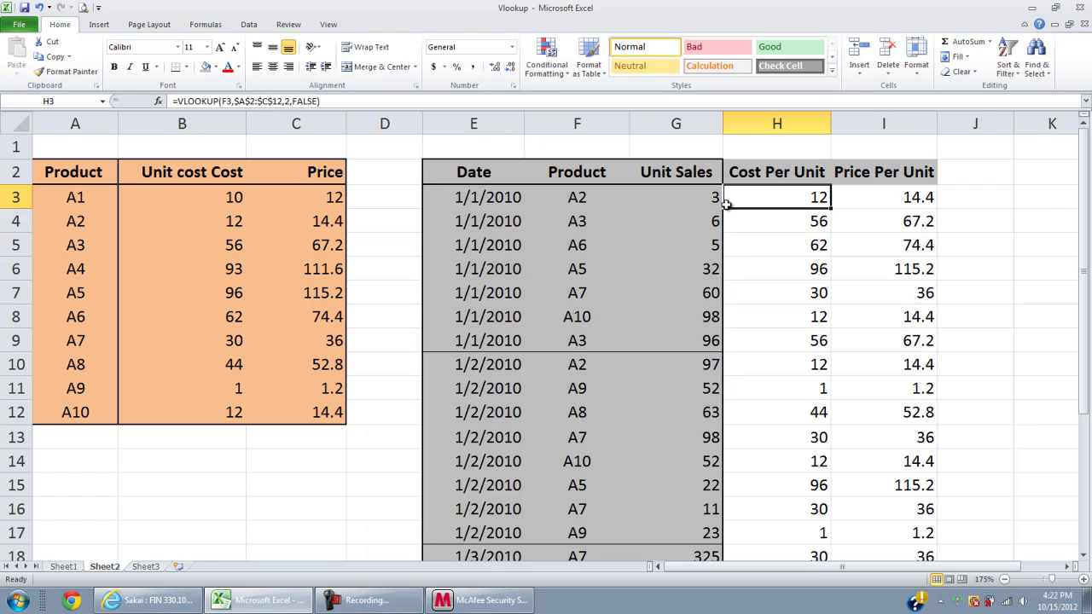
left_click(887, 199)
left_click(577, 201)
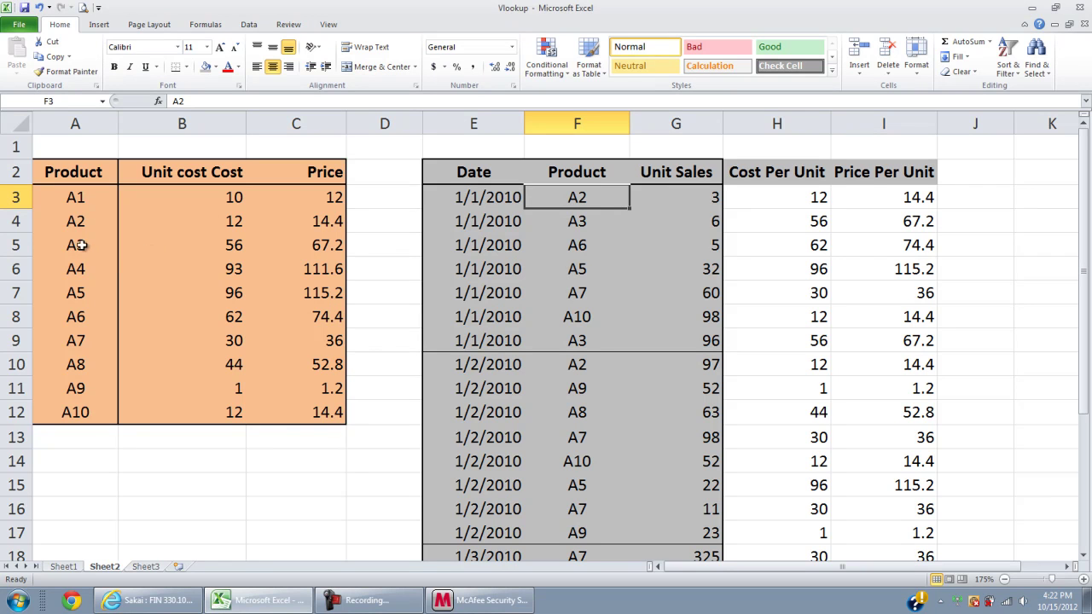
left_click(975, 198)
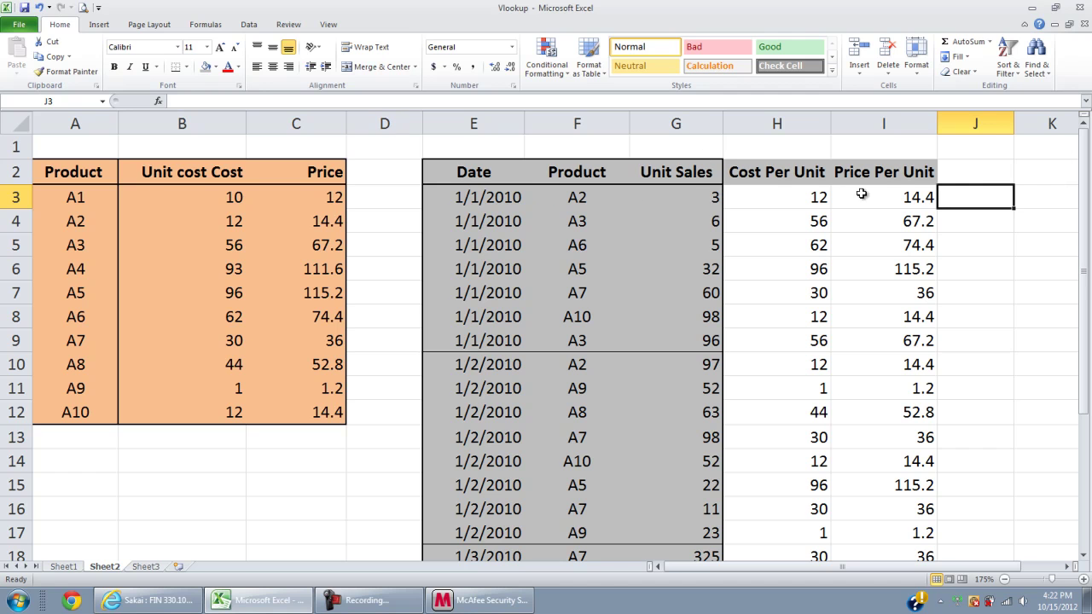
- Add a TOTAL COST header in J2 and widen column J to fit it
left_click(951, 178)
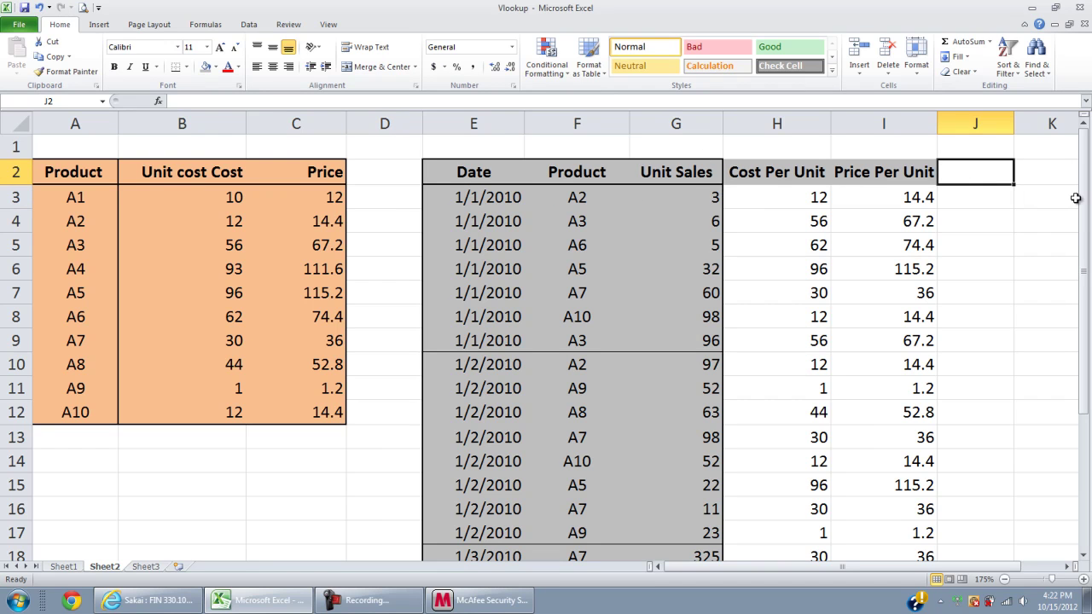
type("TOT")
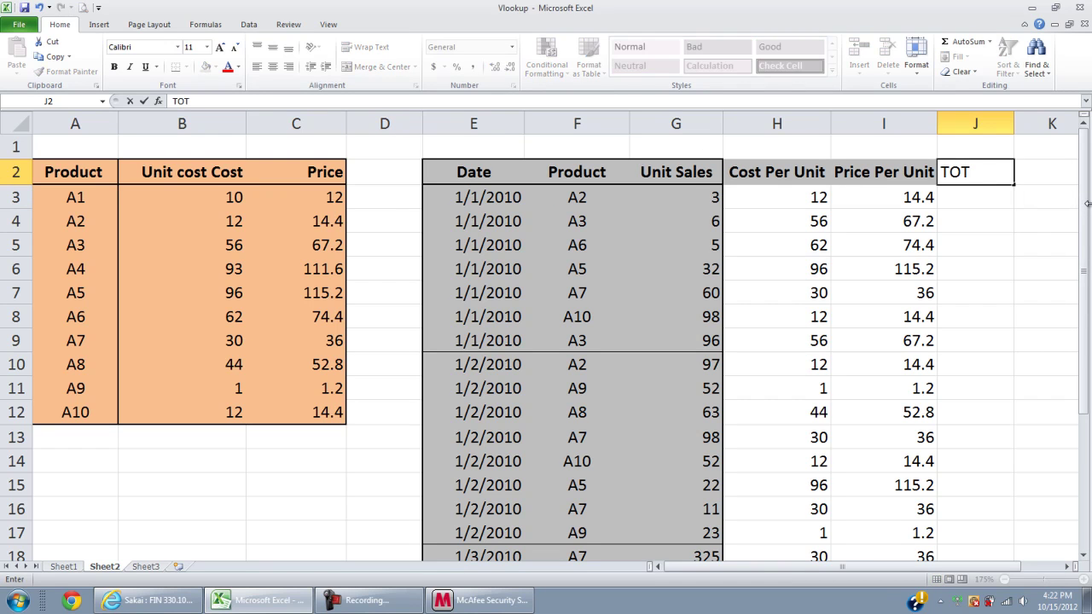
type("AL COS")
key("BackSpace")
key("BackSpace")
type("COST")
key("Return")
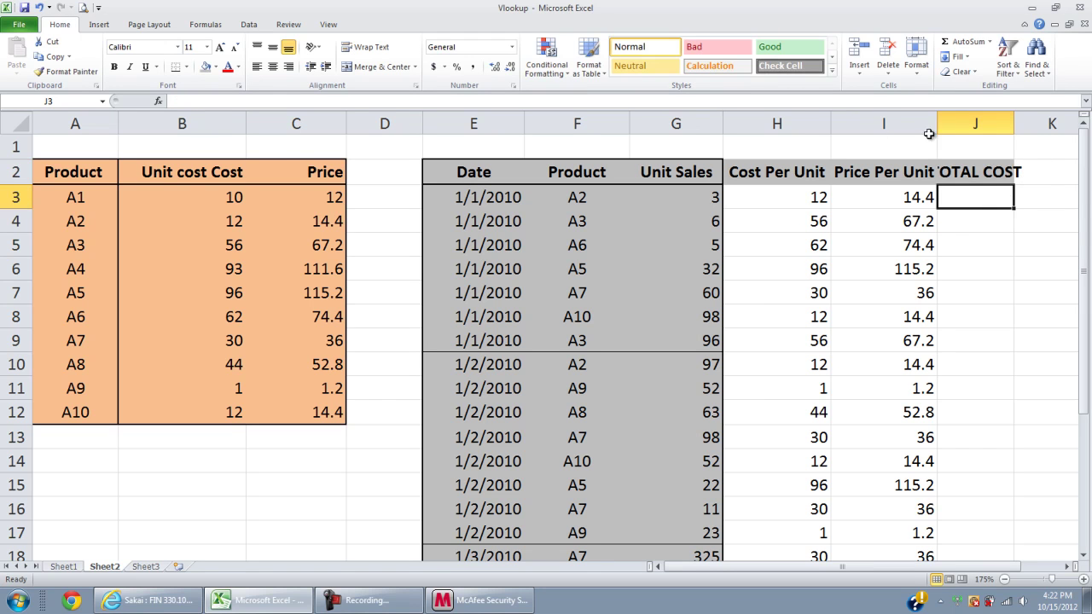
left_click_drag(1014, 123, 1034, 122)
- Enter =G3*H3 in J3 to get the first sale's total cost of 36
type("=")
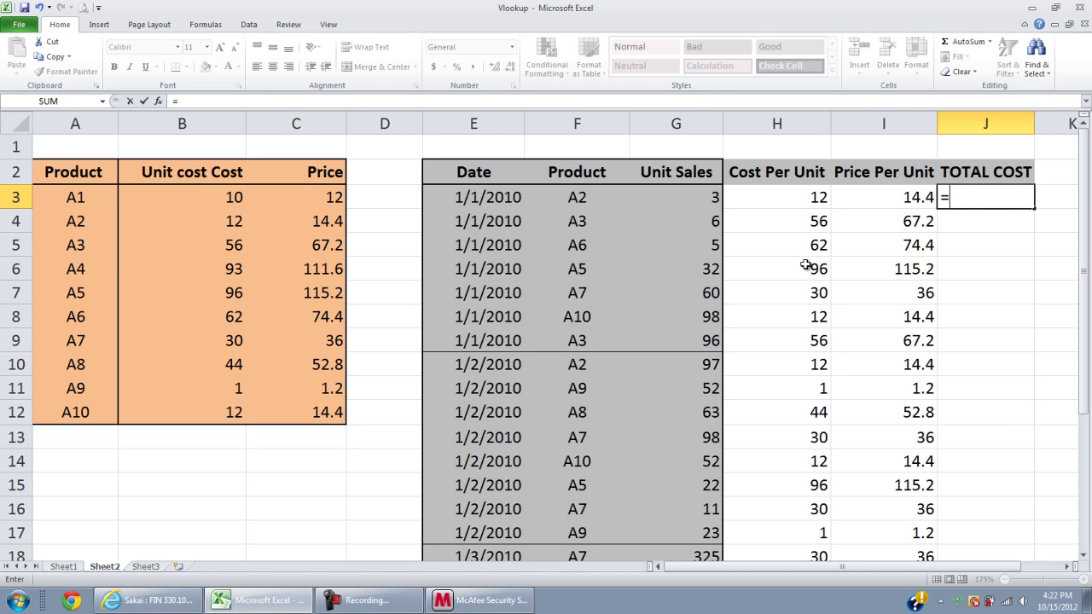
left_click(698, 197)
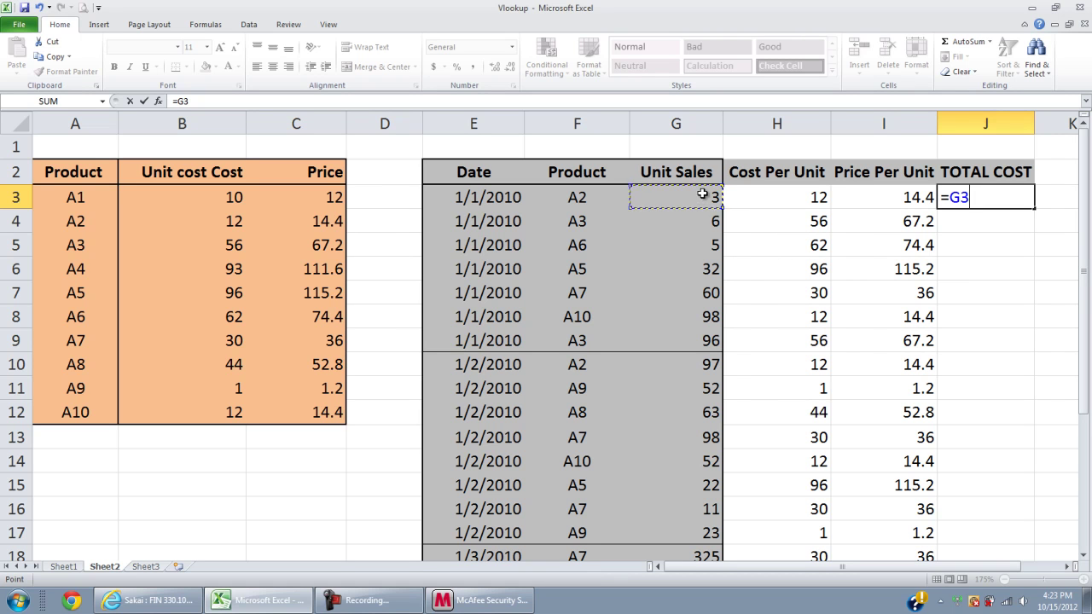
type("*")
left_click(809, 200)
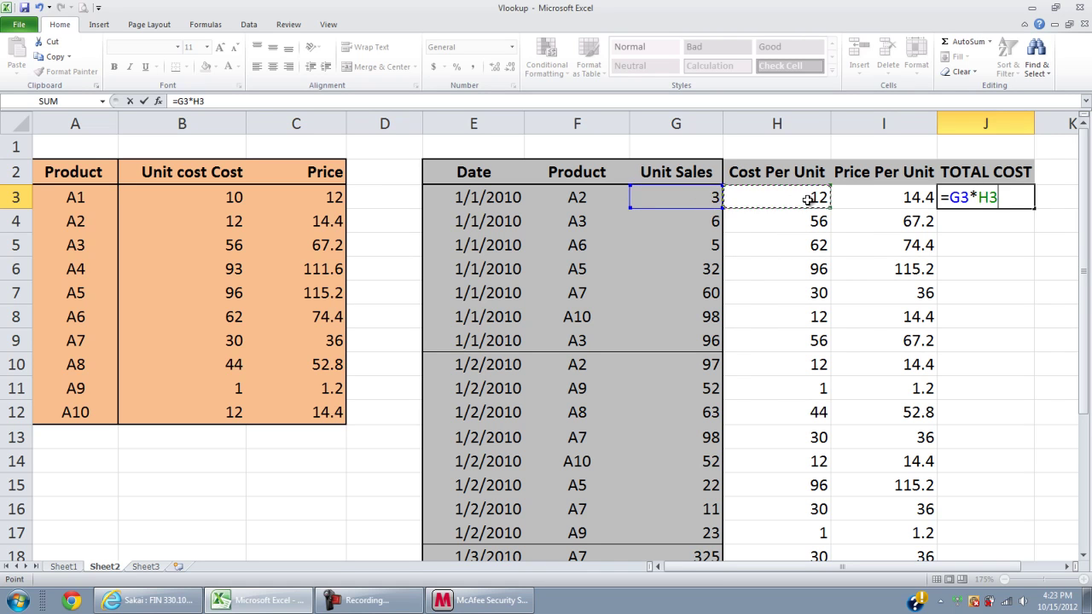
key("Return")
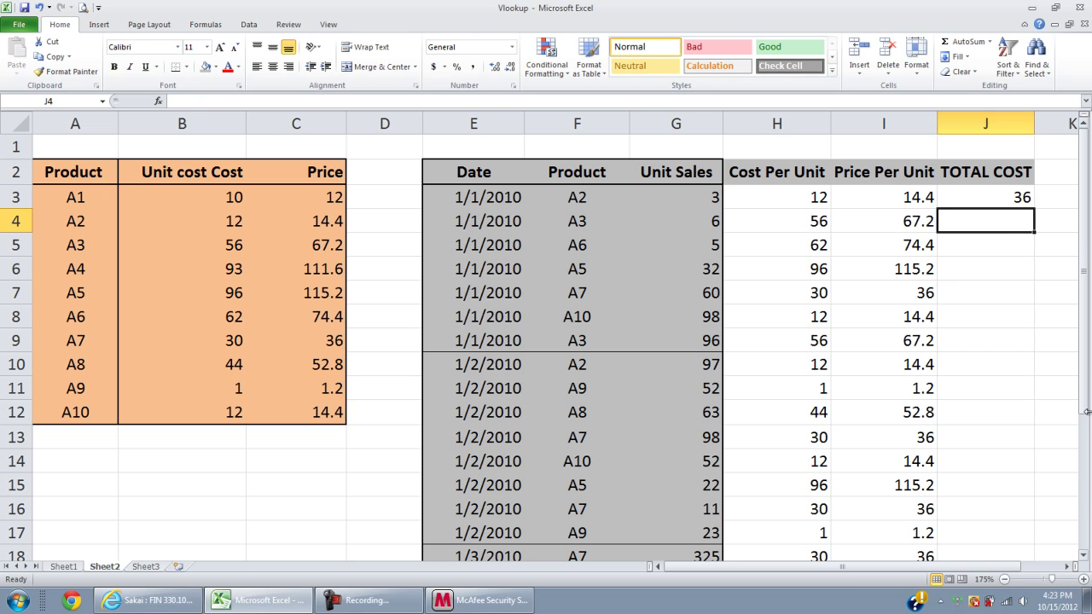
- Add a REVENUES header in cell K2
left_click(1069, 566)
left_click(1070, 569)
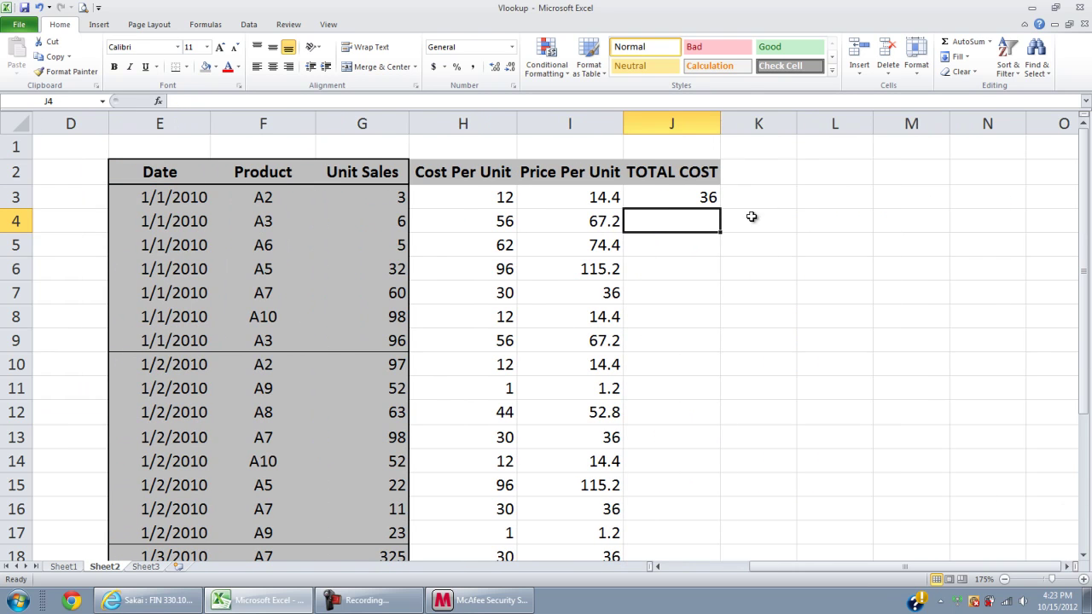
left_click(752, 179)
type("REVENUES")
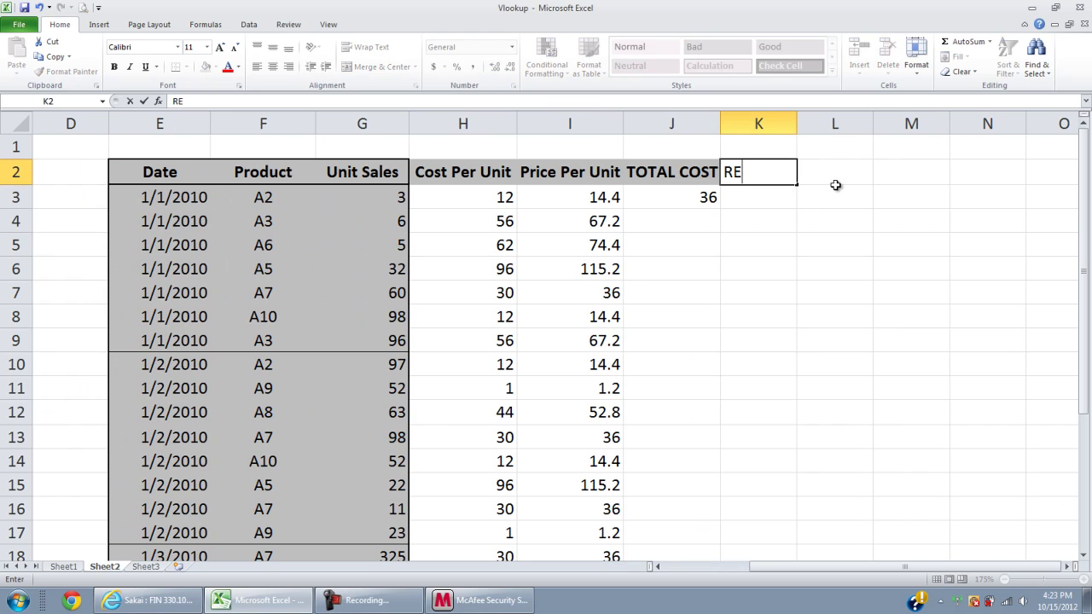
key("Return")
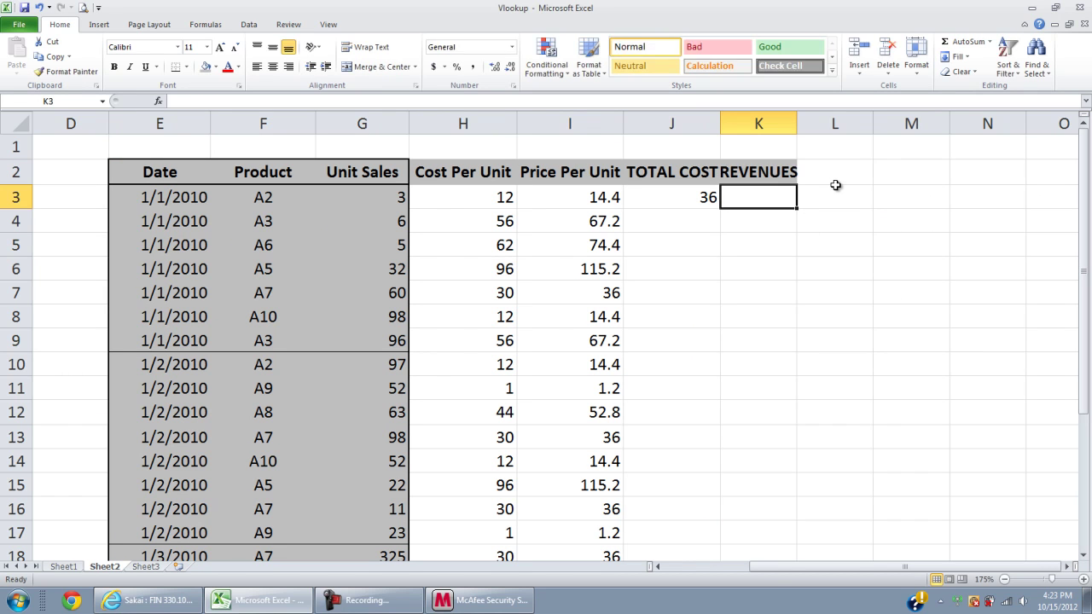
- Enter =G3*I3 (43.2) in K3 and fill J3:K3 down to the last sale
type("=")
left_click(384, 197)
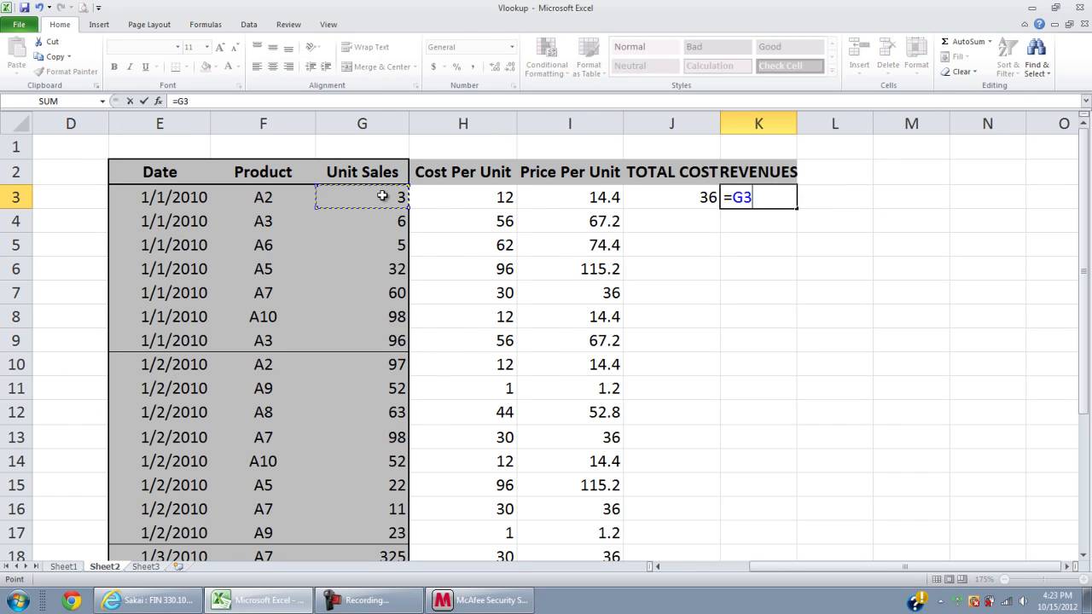
type("*")
left_click(592, 197)
key("Return")
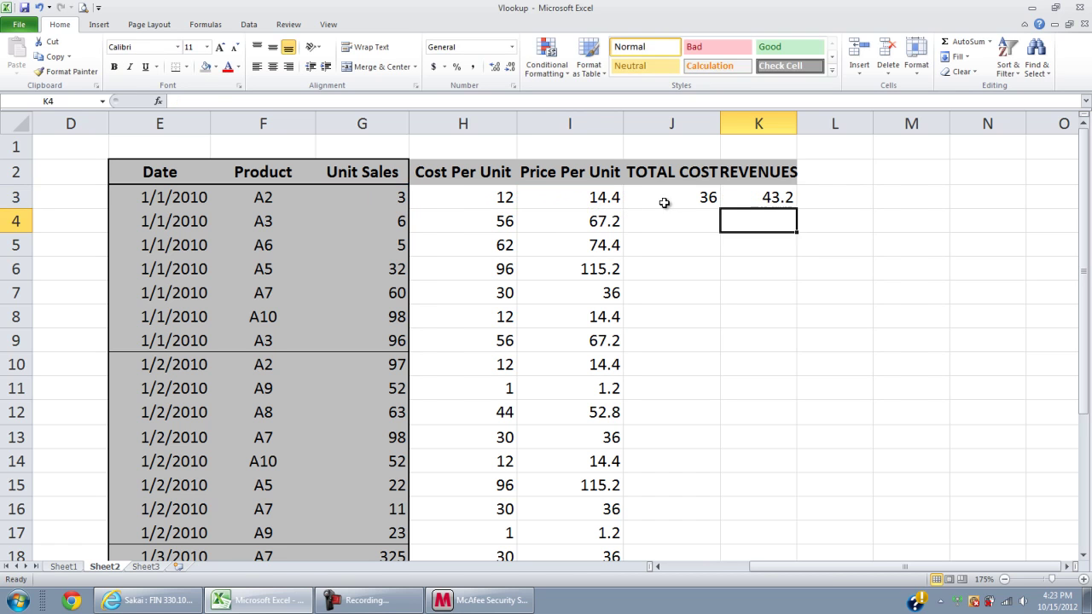
left_click_drag(669, 203, 748, 199)
double_click(797, 210)
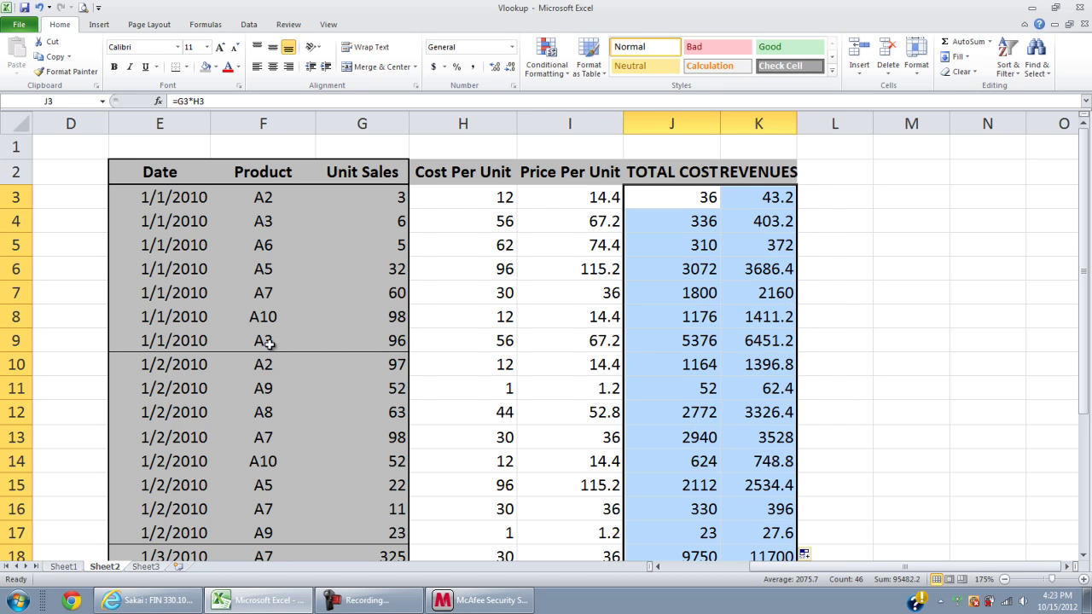
- Highlight each day's last sale in rows 9, 17 and 25
left_click_drag(147, 343, 786, 341)
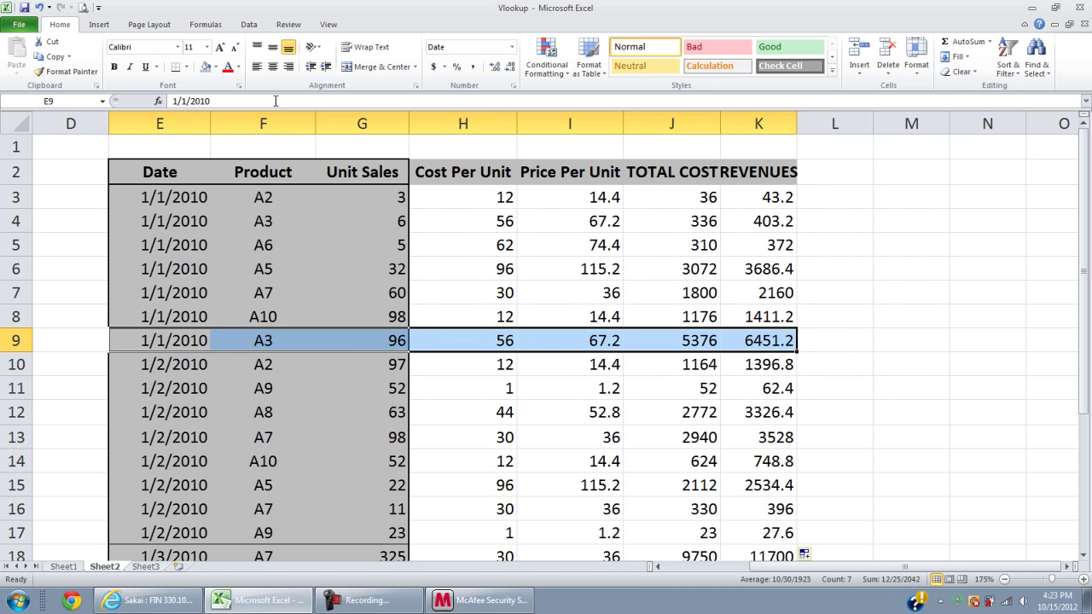
scroll(306, 369, "down", 2)
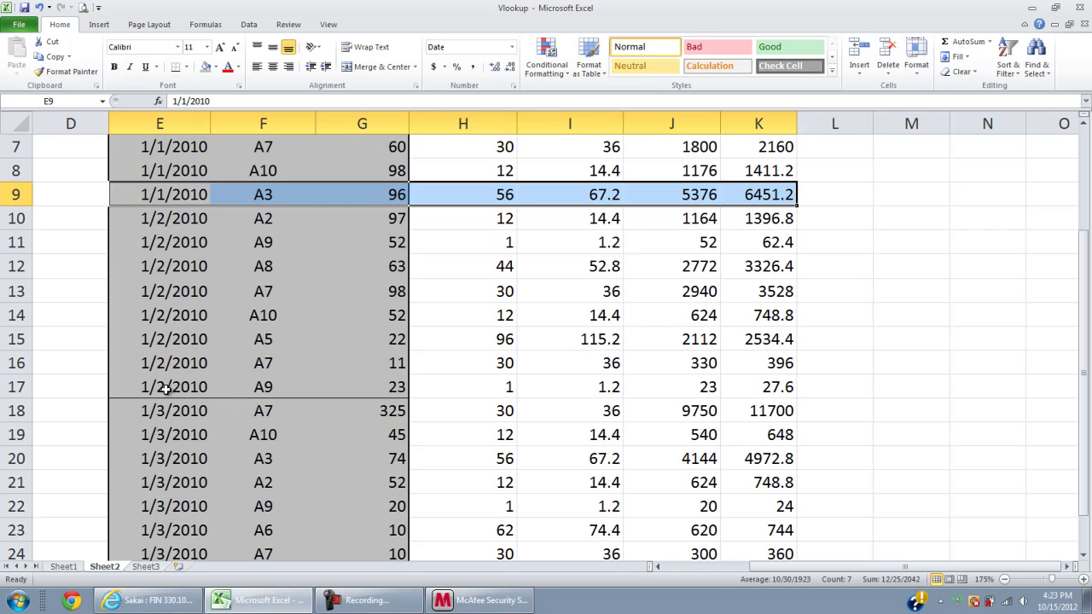
left_click_drag(166, 388, 746, 385)
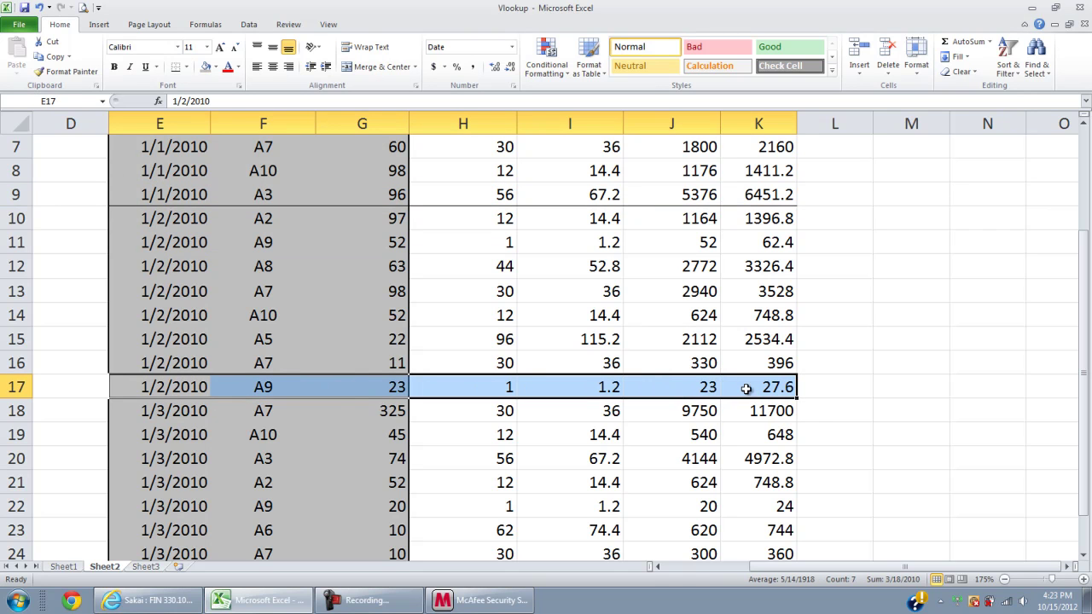
scroll(294, 279, "down", 2)
left_click_drag(164, 438, 736, 432)
left_click(176, 67)
scroll(554, 273, "up", 4)
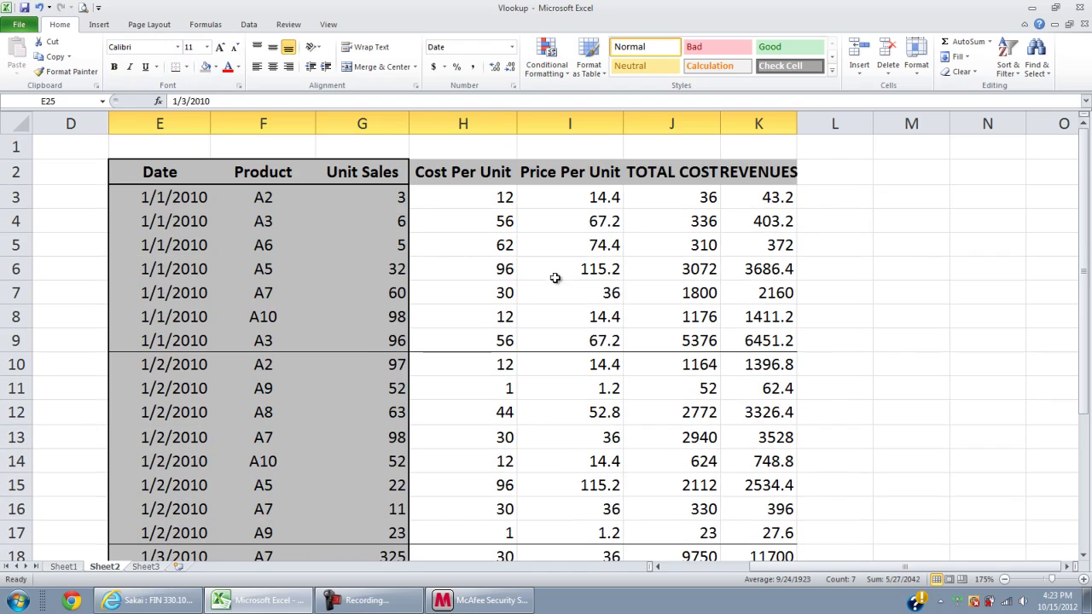
- Widen column K so the REVENUES header shows in full
left_click(832, 181)
left_click(768, 171)
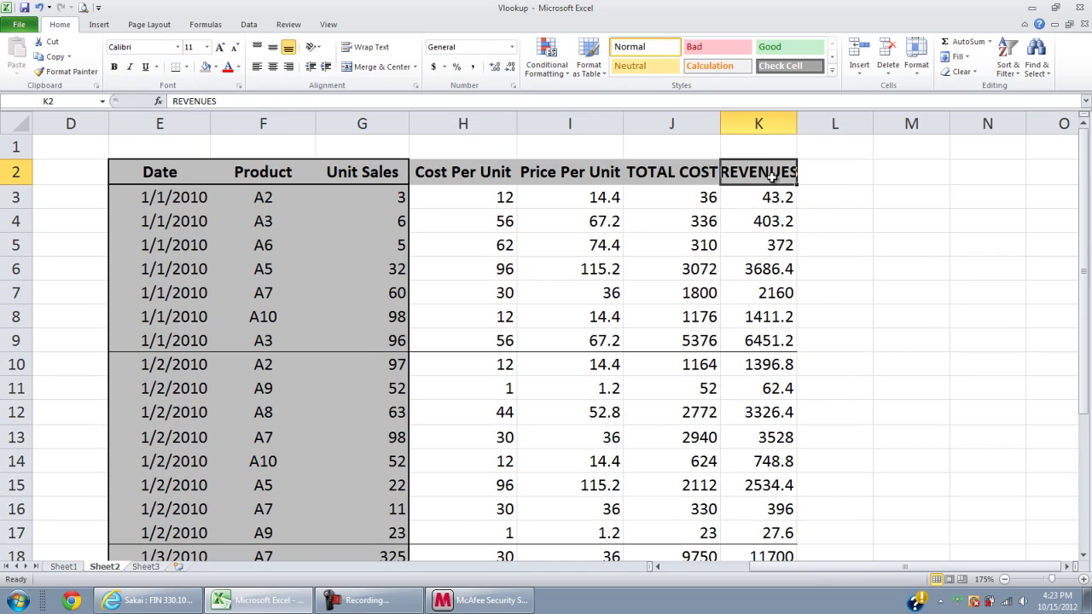
left_click_drag(797, 124, 809, 124)
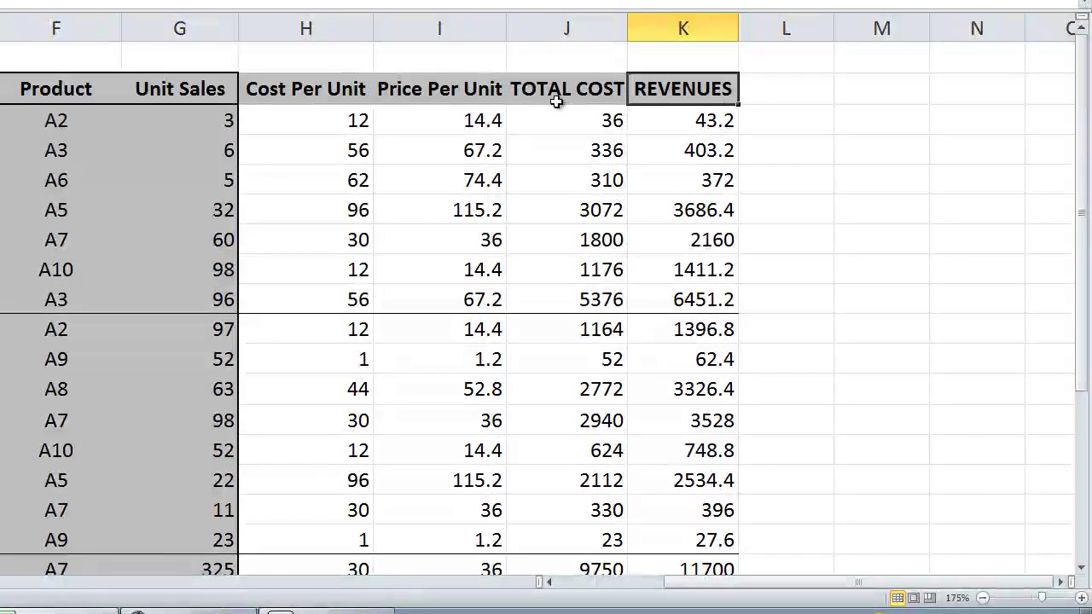
- Add a PROFIT header in L2 and enter =K3-J3 (7.2) in L3
left_click(780, 94)
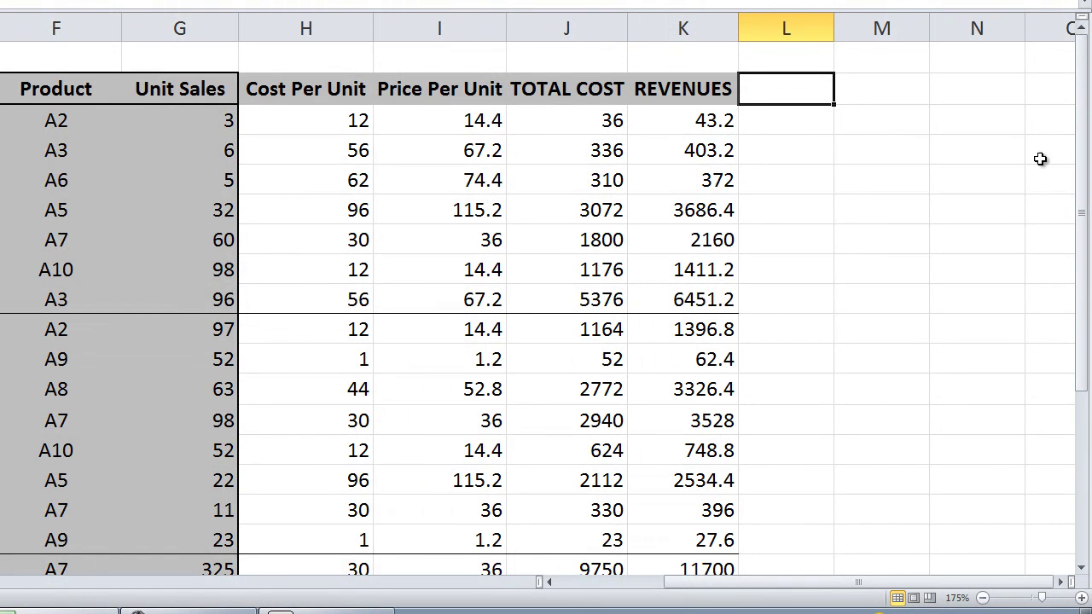
type("PROFIT")
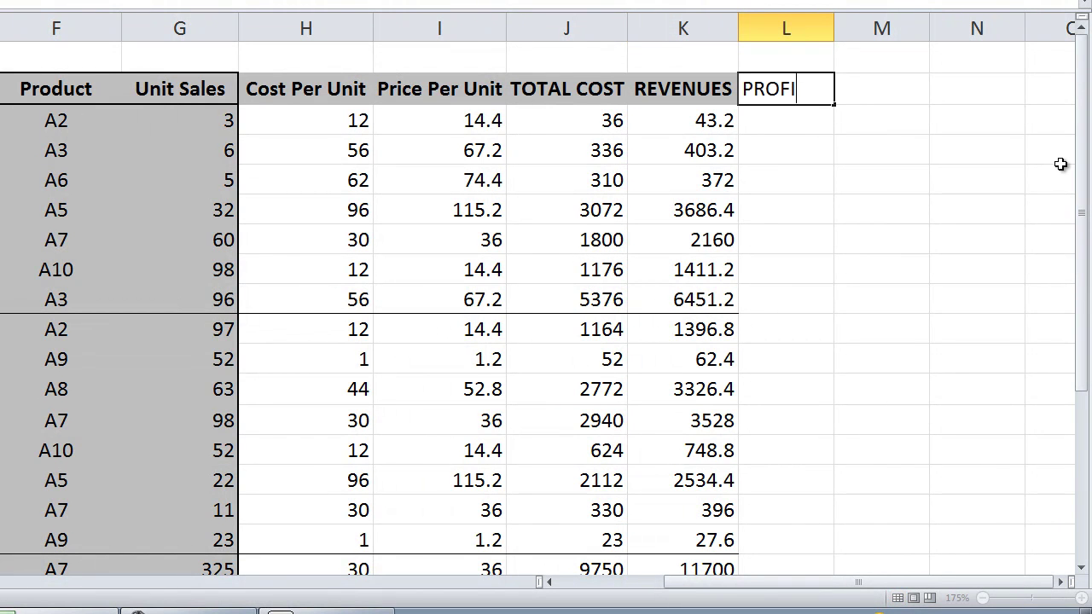
key("Return")
type("=")
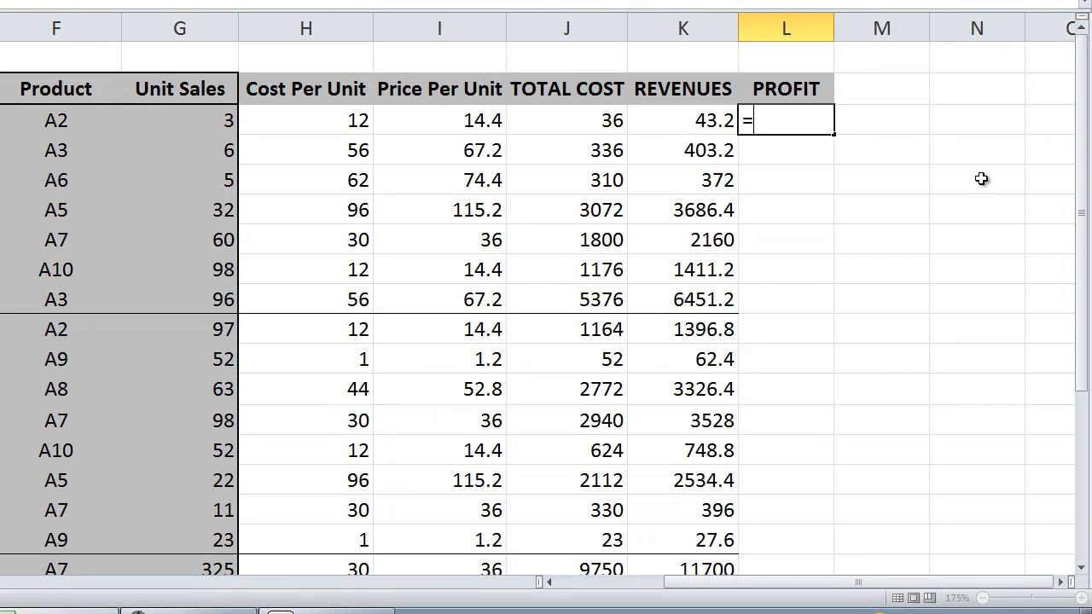
left_click(708, 126)
type("-")
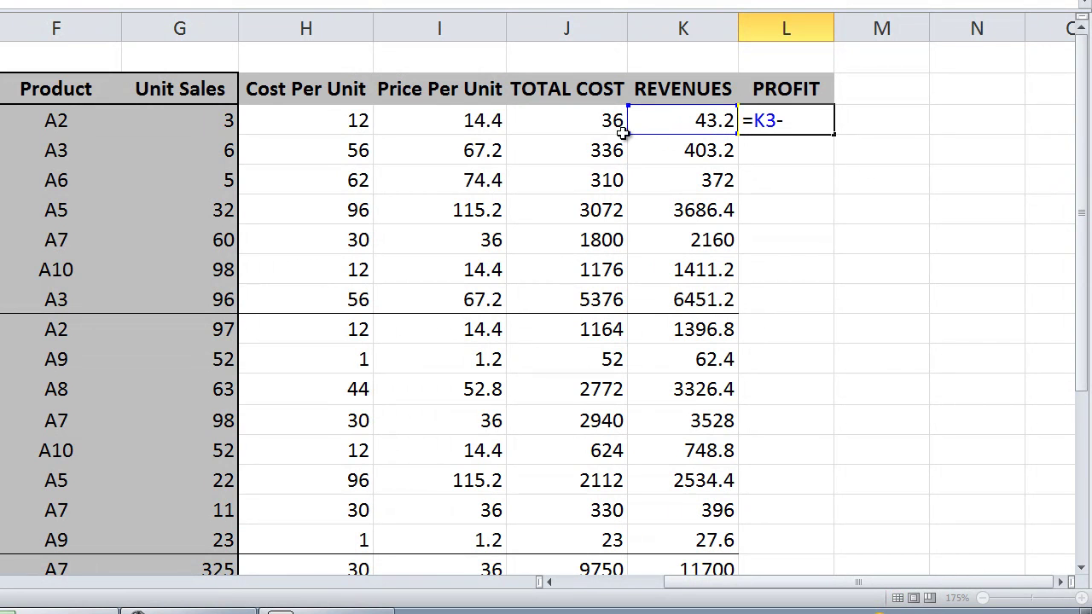
left_click(616, 130)
key("Return")
- Fill the profit formula down column L for every sale
left_click(829, 121)
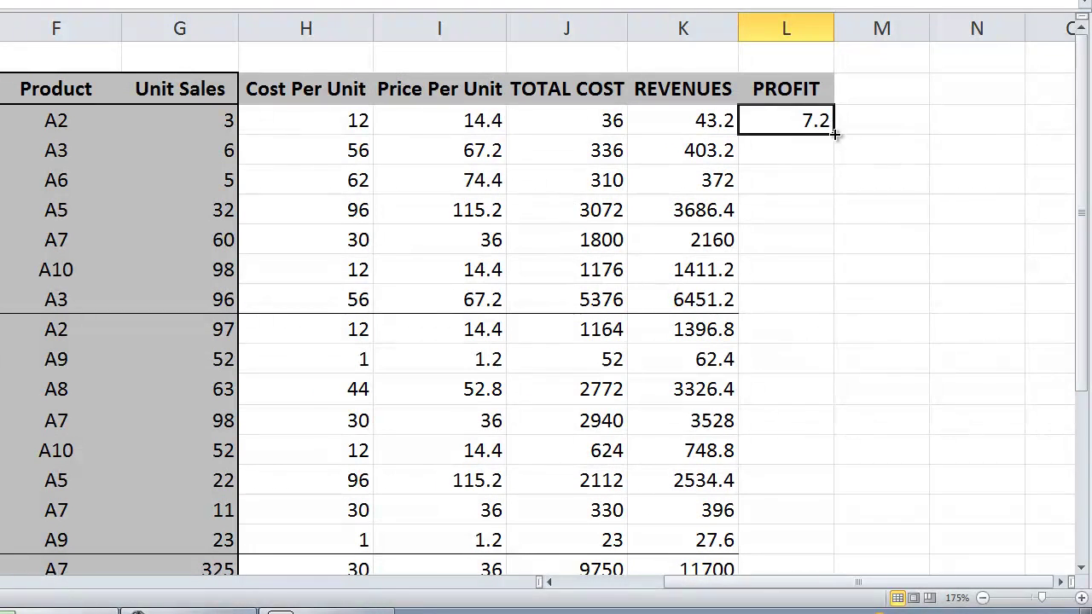
double_click(835, 135)
left_click(884, 305)
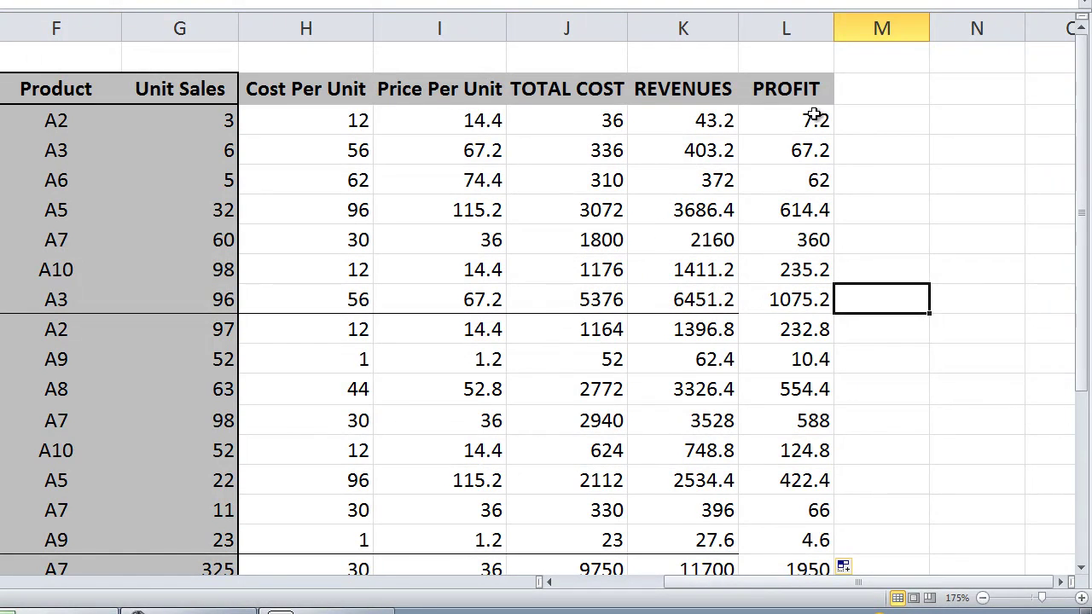
- Review the first day's revenues, total costs and profits in rows 3 to 9
left_click_drag(818, 117, 796, 147)
left_click(707, 120)
left_click_drag(707, 121, 717, 294)
left_click_drag(601, 128, 598, 300)
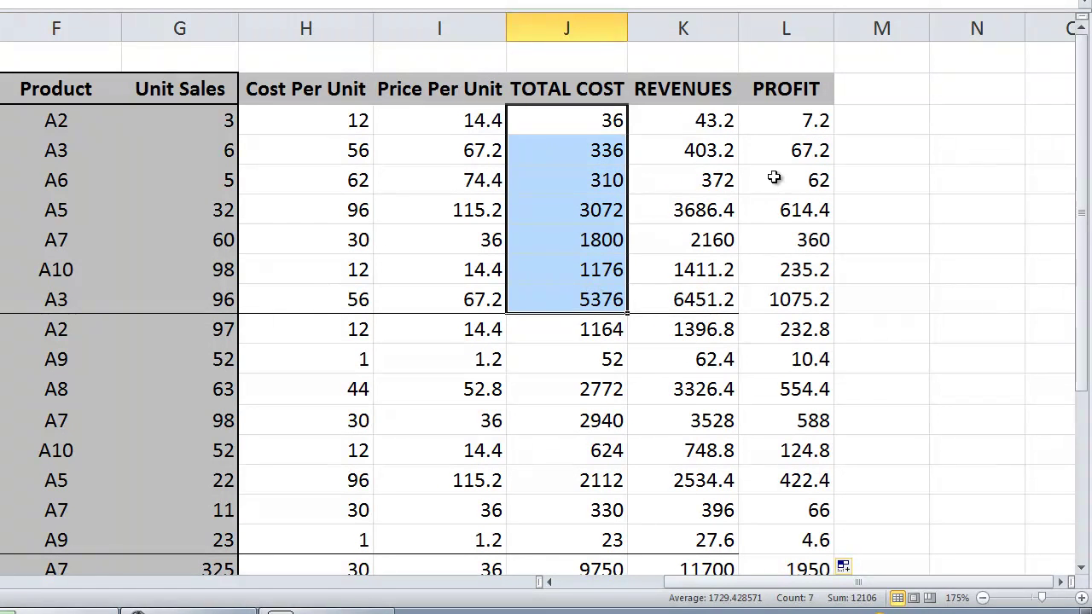
left_click_drag(786, 121, 790, 294)
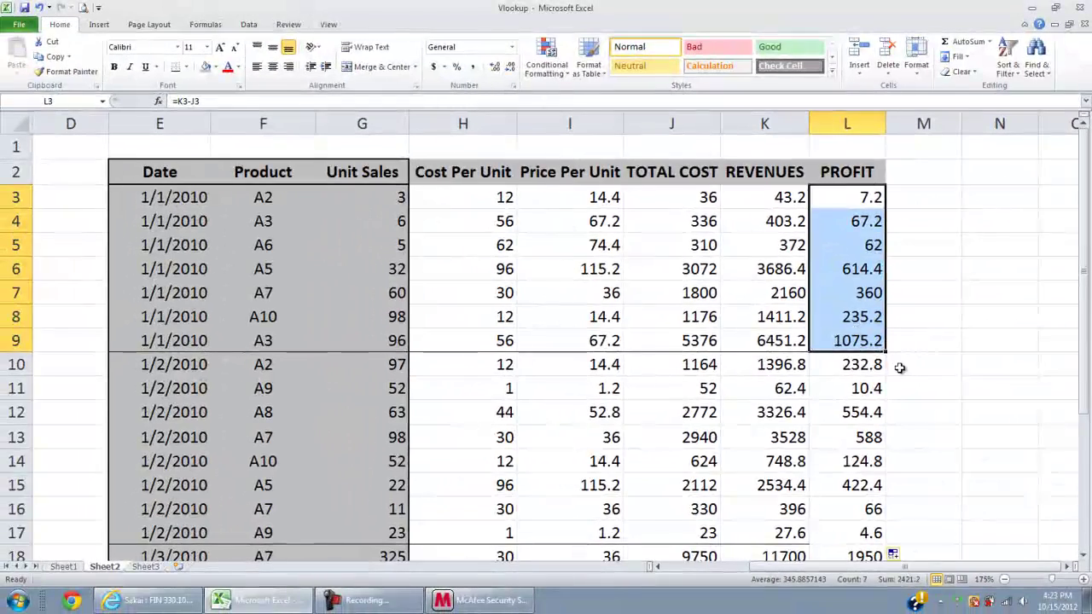
scroll(910, 378, "down", 1)
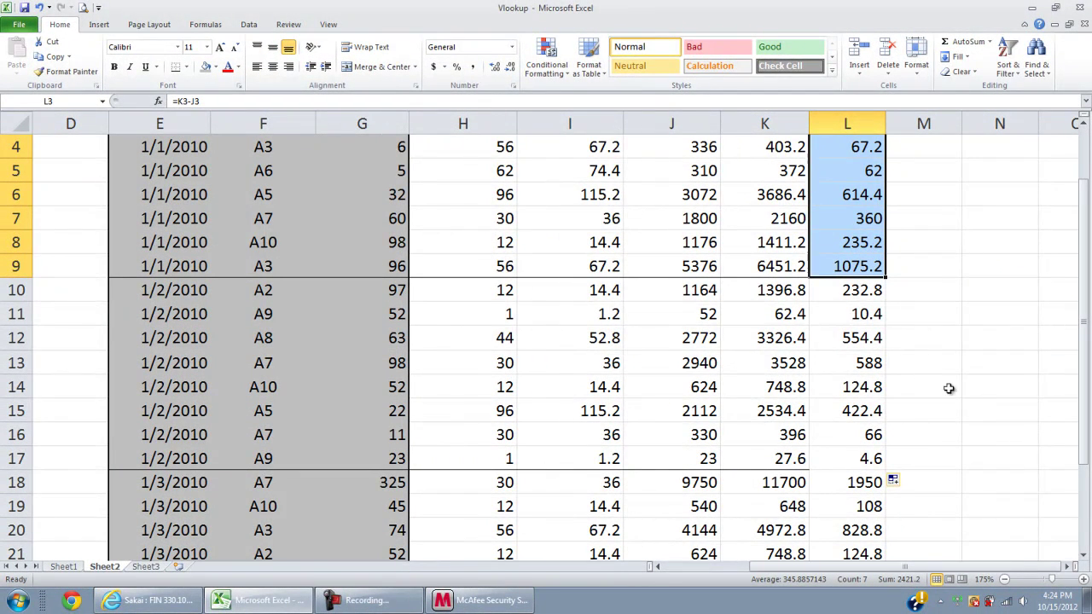
left_click(1066, 567)
left_click(1067, 567)
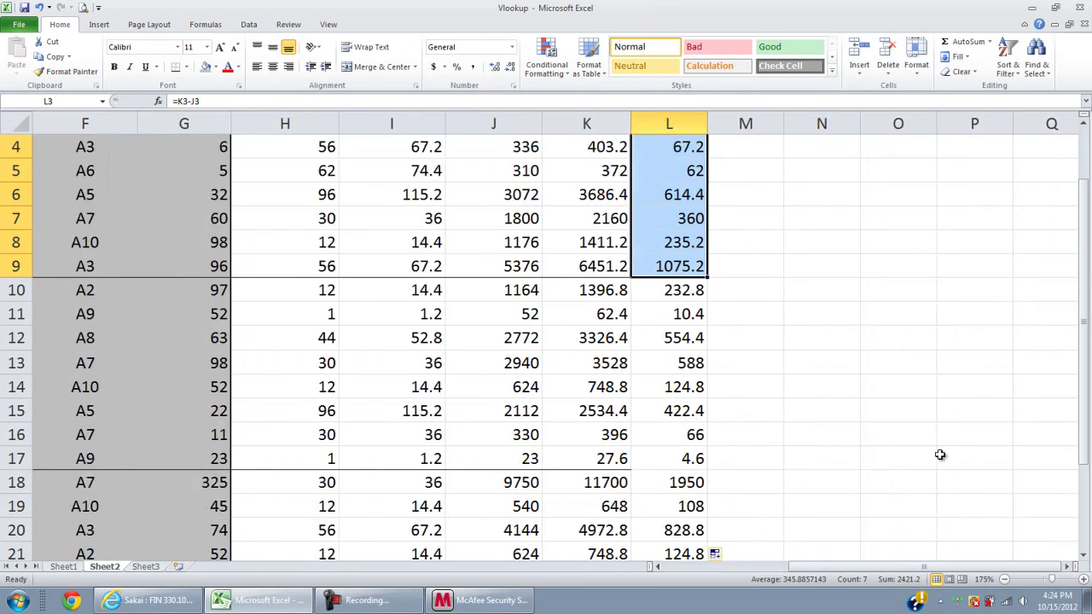
scroll(939, 454, "up", 1)
left_click(768, 345)
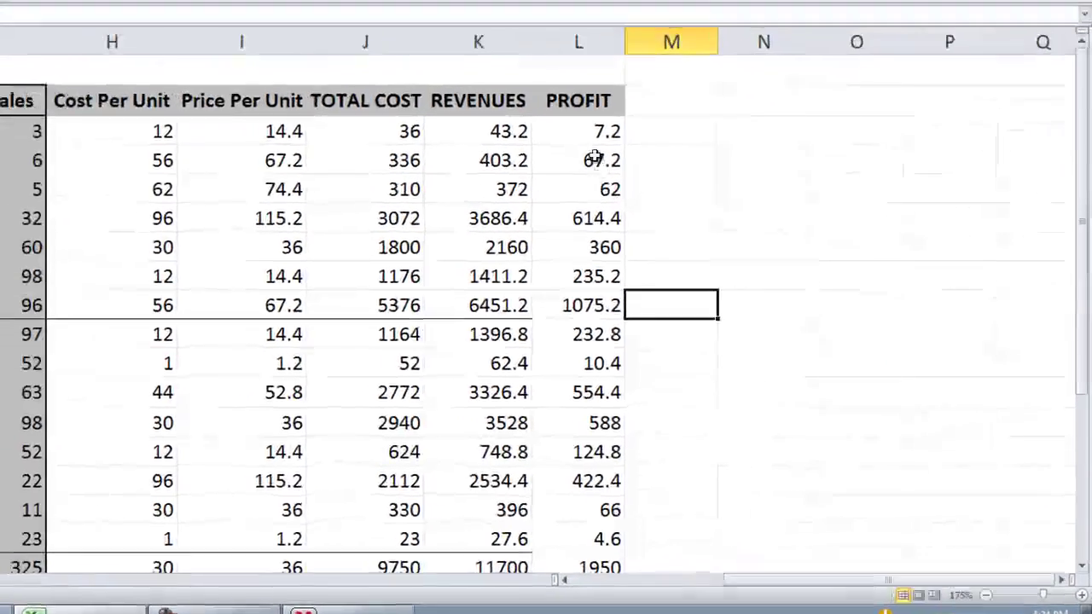
- Sum the first day's profits L3:L9 in M9, giving 2421.2
left_click_drag(687, 199, 703, 330)
left_click(690, 305)
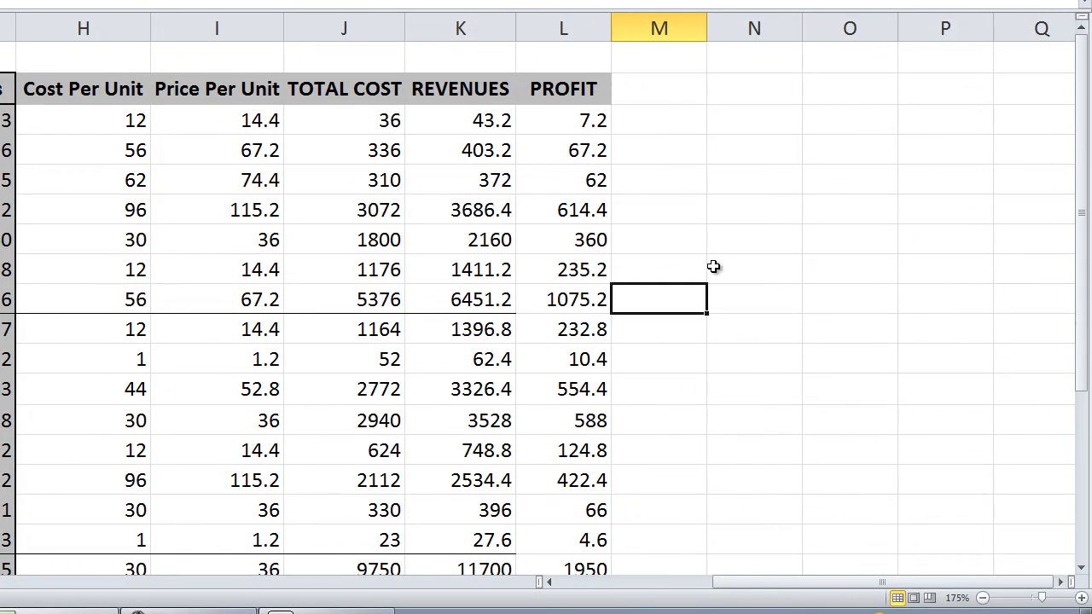
type("=SU")
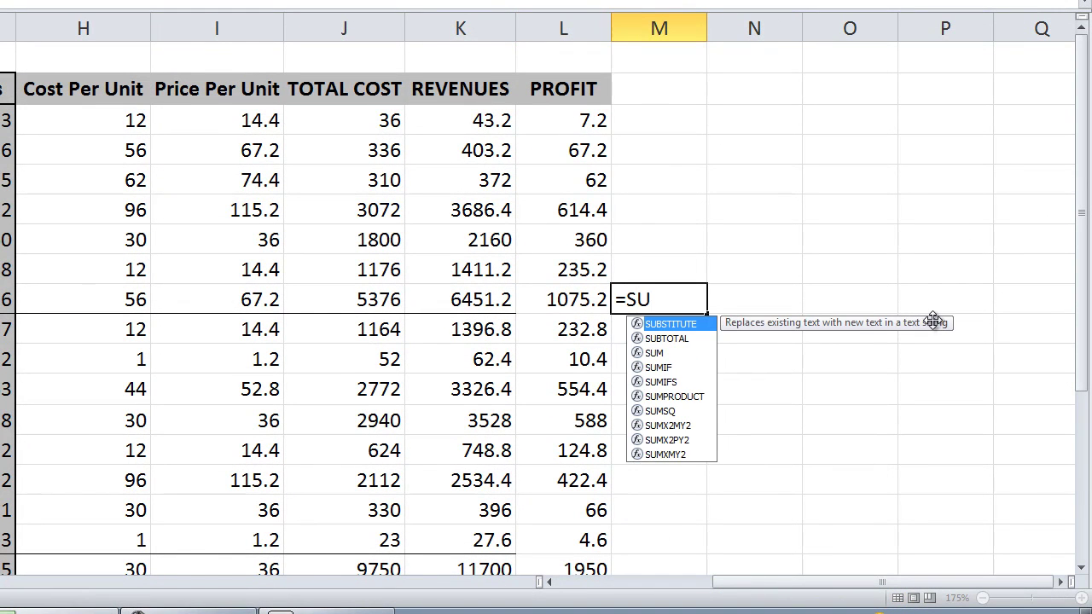
type("M(")
key("Left")
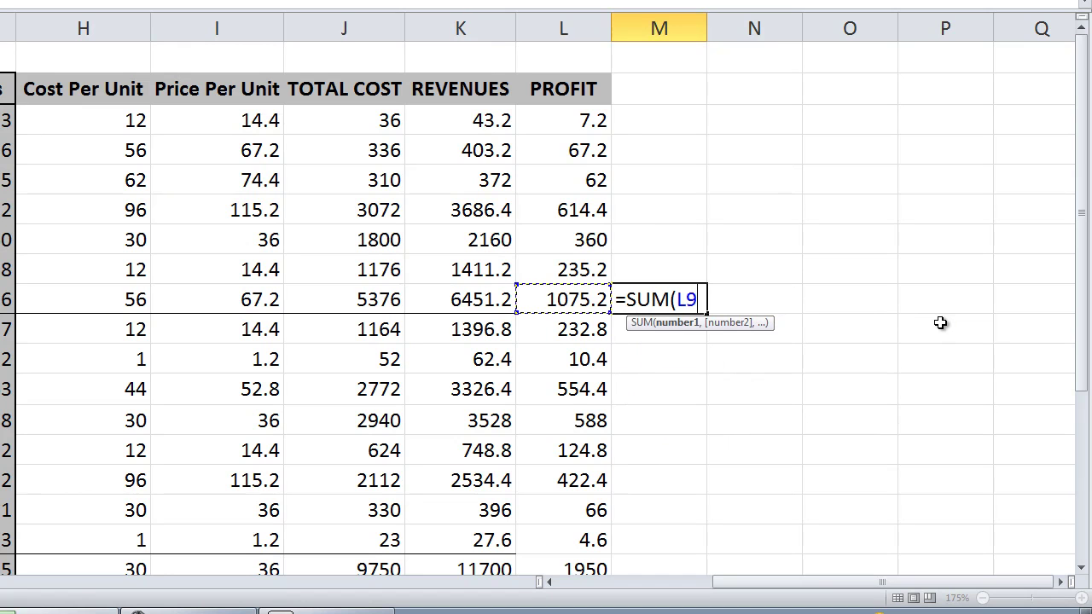
key("shift+Up")
key("shift+Up")
key("shift+Up")
key("shift+Up")
key("shift+Up")
key("shift+Up")
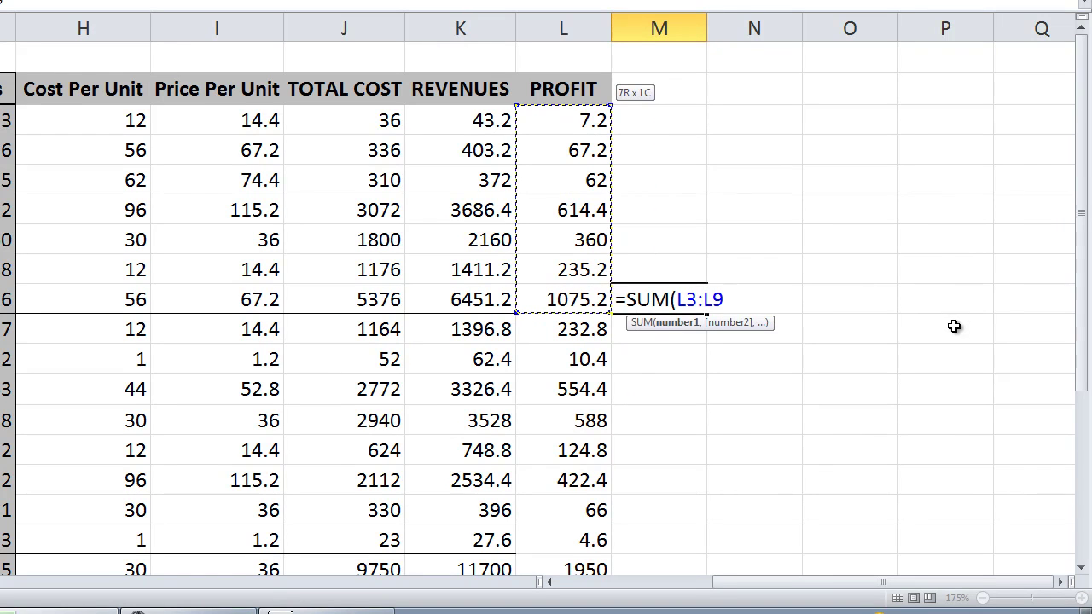
type(")")
key("Return")
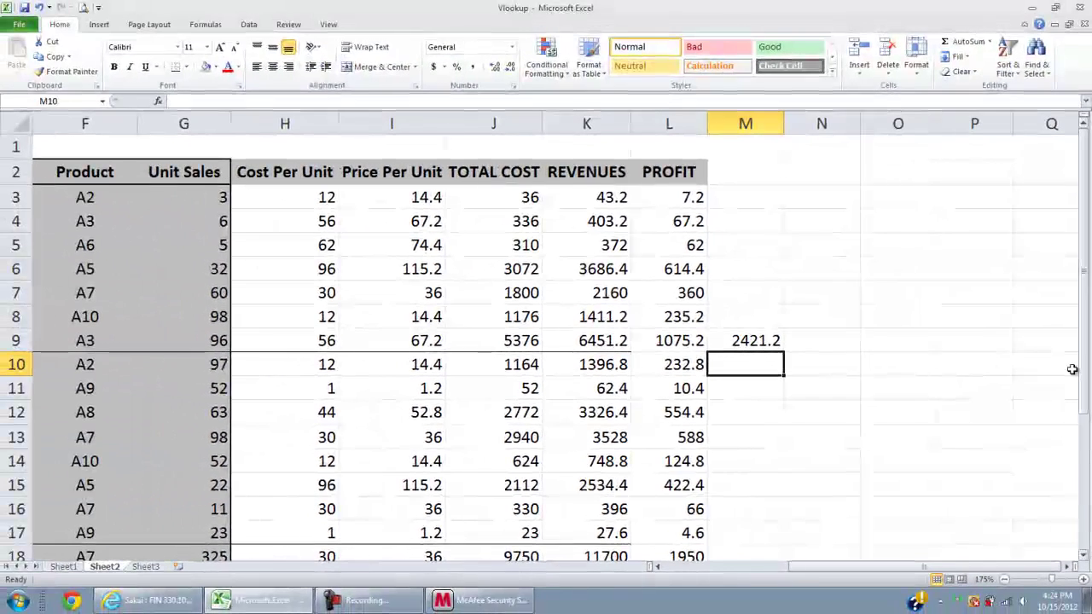
- Sum the second day's profits L10:L17 in M17, giving 2003.4
scroll(770, 475, "down", 1)
left_click(754, 460)
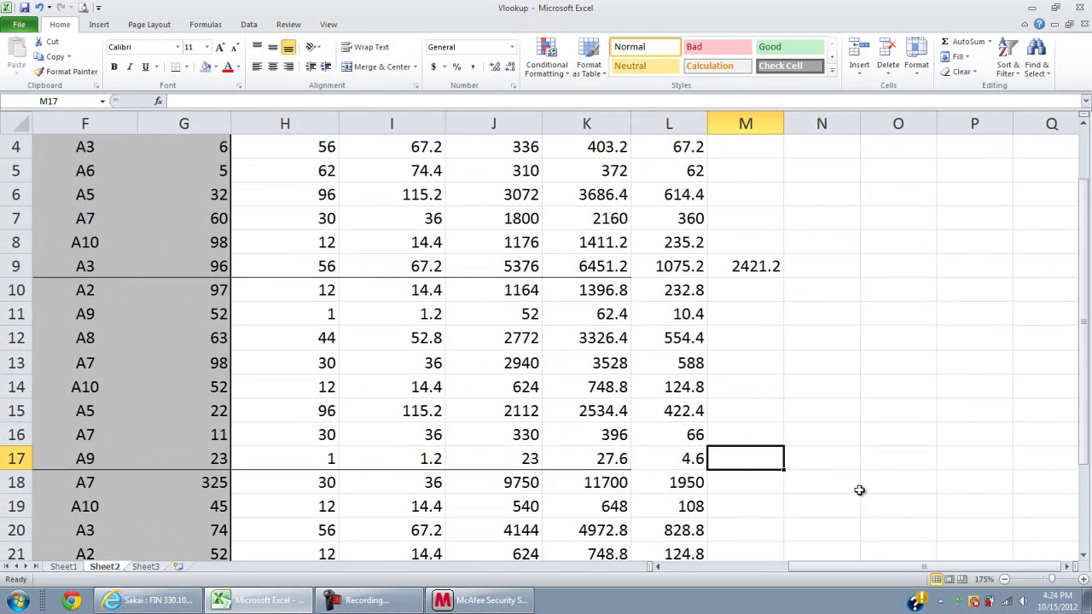
type("=SUM(")
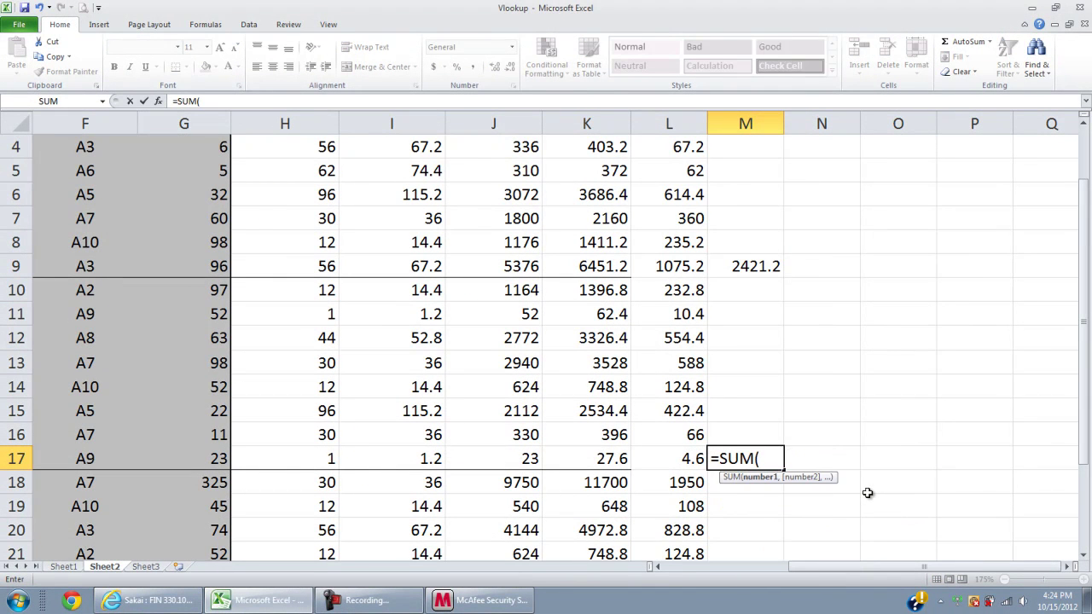
key("Left")
key("shift+Up")
key("shift+Up")
key("shift+Up")
key("shift+Up")
key("shift+Up")
key("shift+Up")
key("shift+Up")
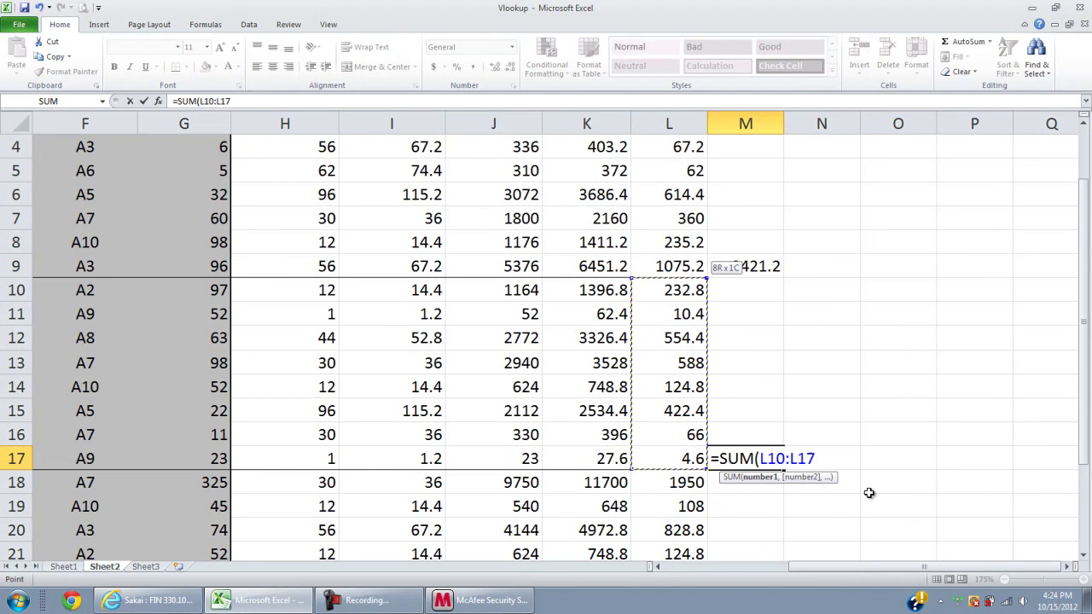
type(")")
key("Return")
- Sum the third day's profits L18:L25 in M25, giving 4255.6
scroll(771, 504, "down", 2)
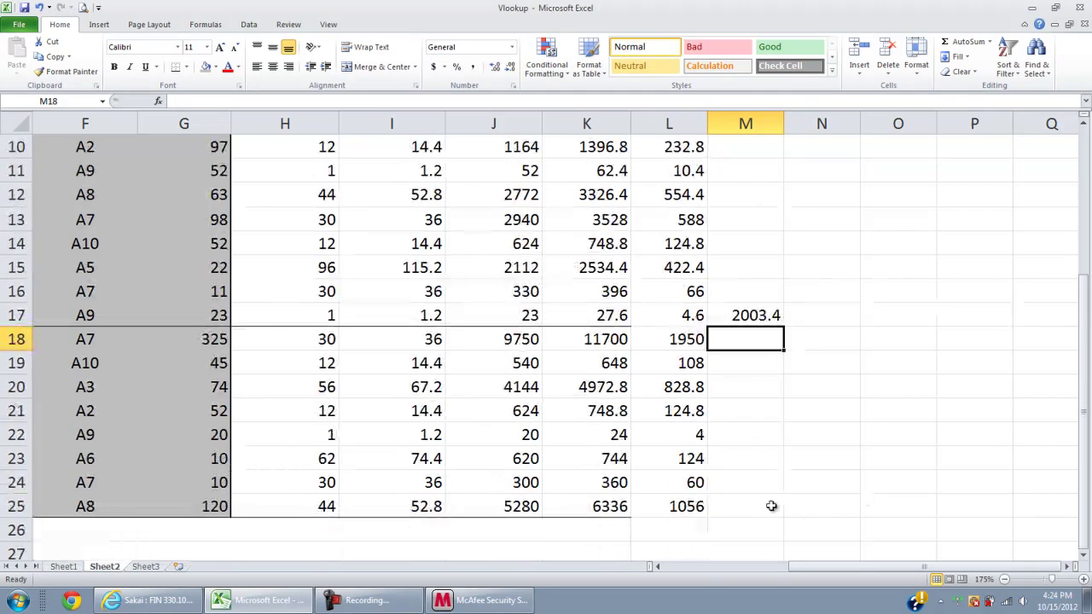
left_click(773, 512)
type("=SUM(")
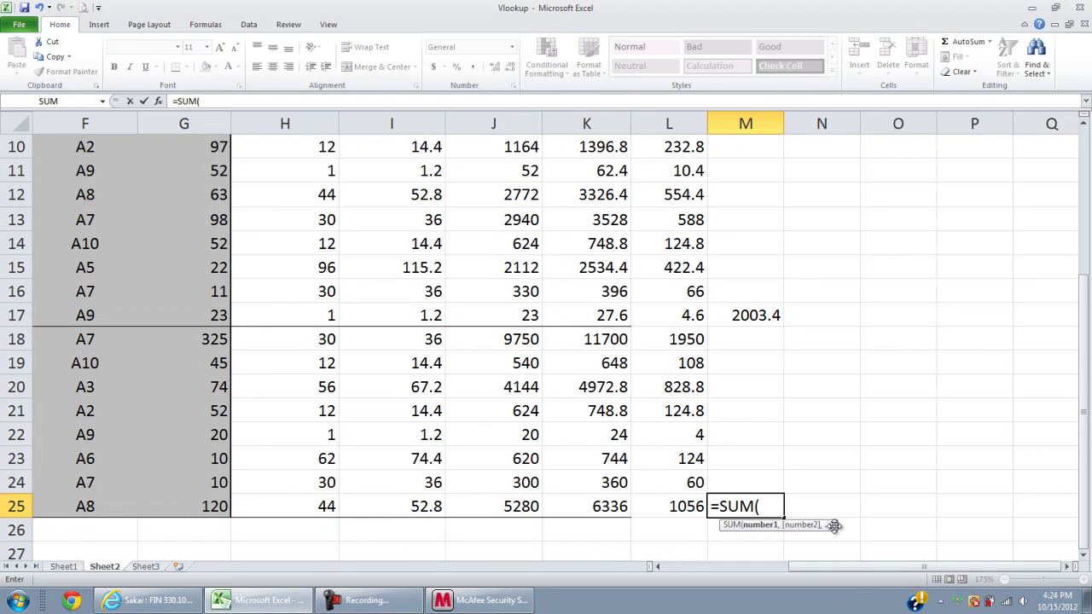
key("Left")
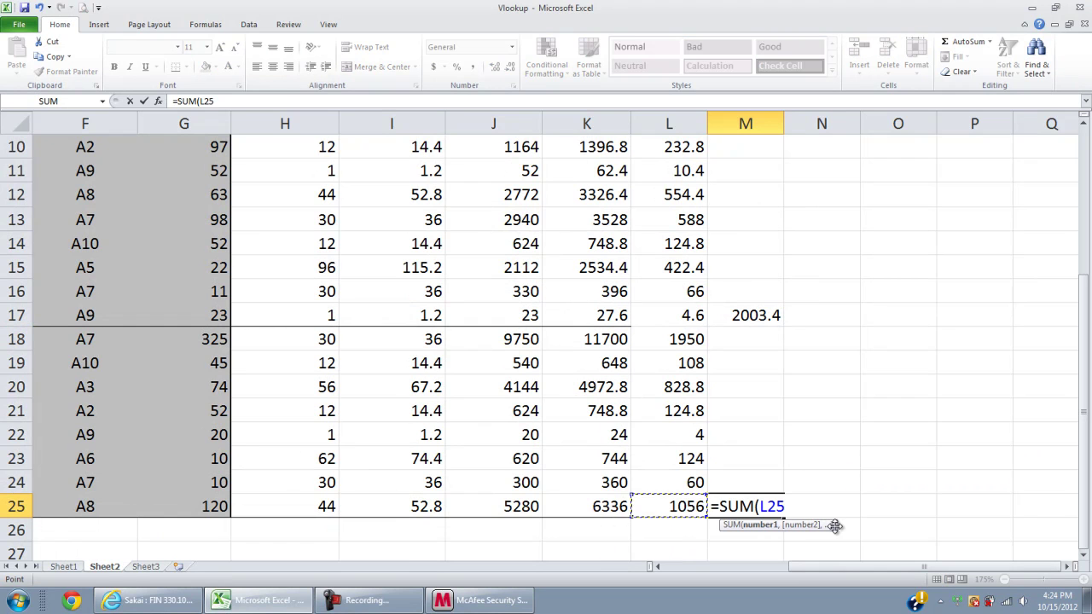
key("shift+Up")
key("shift+Up")
key("shift+Up")
key("shift+Up")
key("shift+Up")
key("shift+Up")
key("shift+Up")
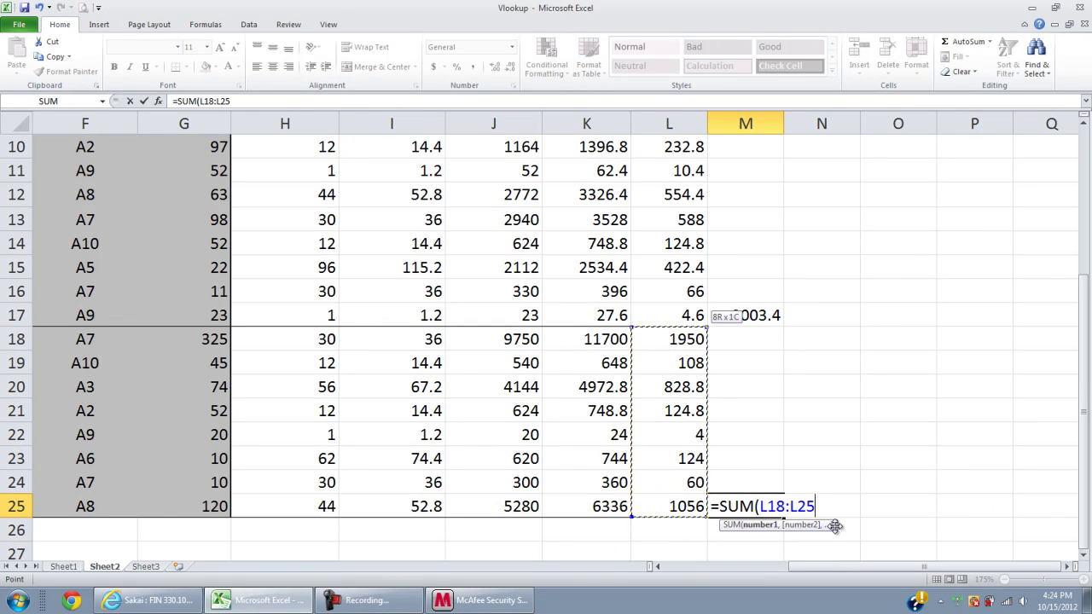
type(")")
key("Return")
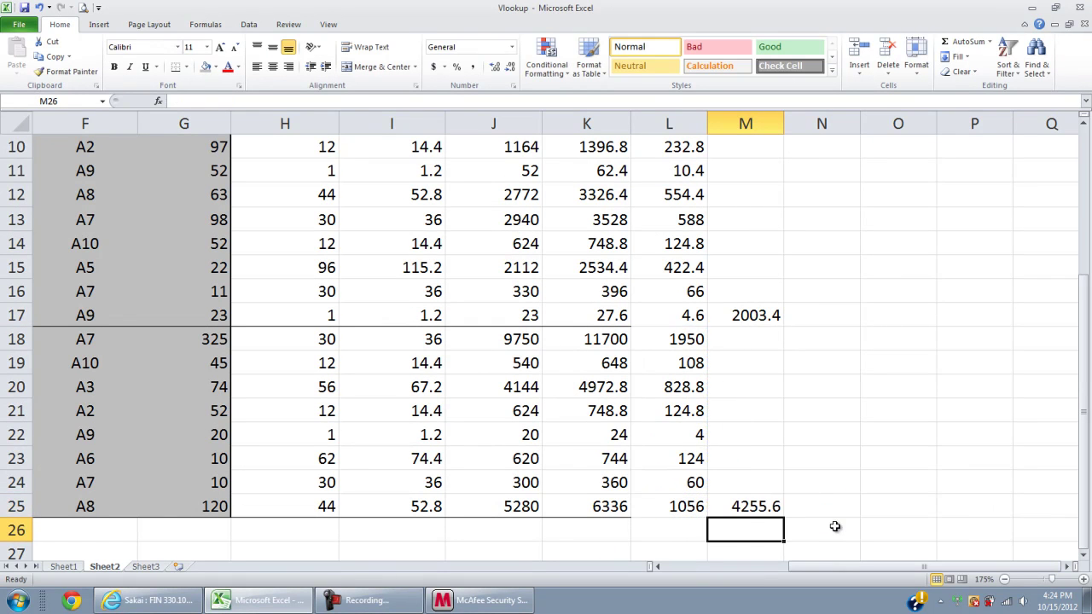
- Check the three daily SUM formulas in M9, M17 and M25
scroll(797, 442, "up", 2)
scroll(887, 298, "up", 1)
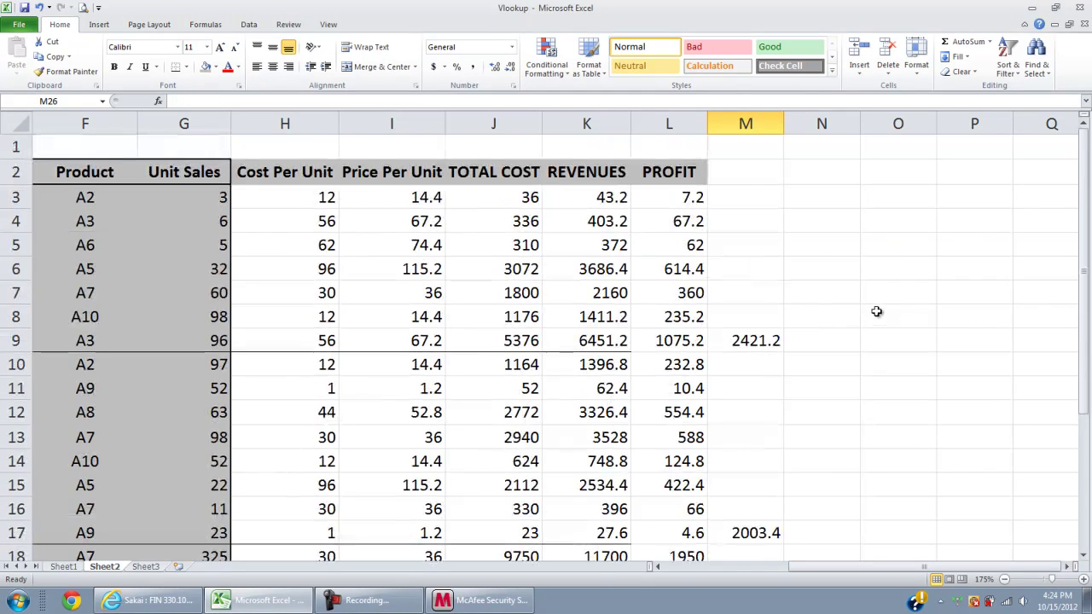
left_click(748, 335)
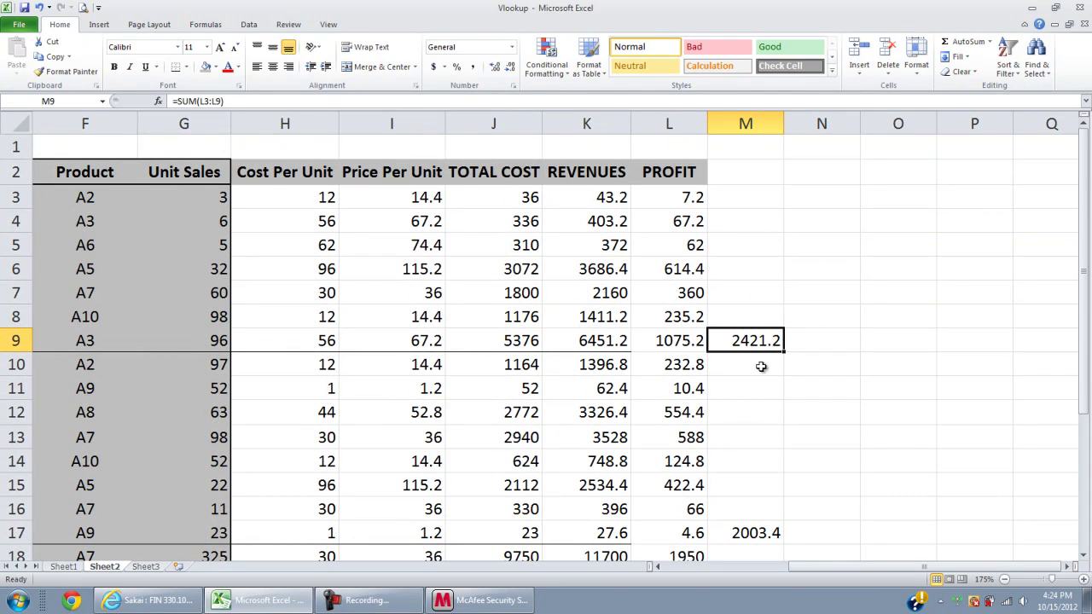
left_click(772, 531)
scroll(772, 531, "down", 3)
left_click(774, 513)
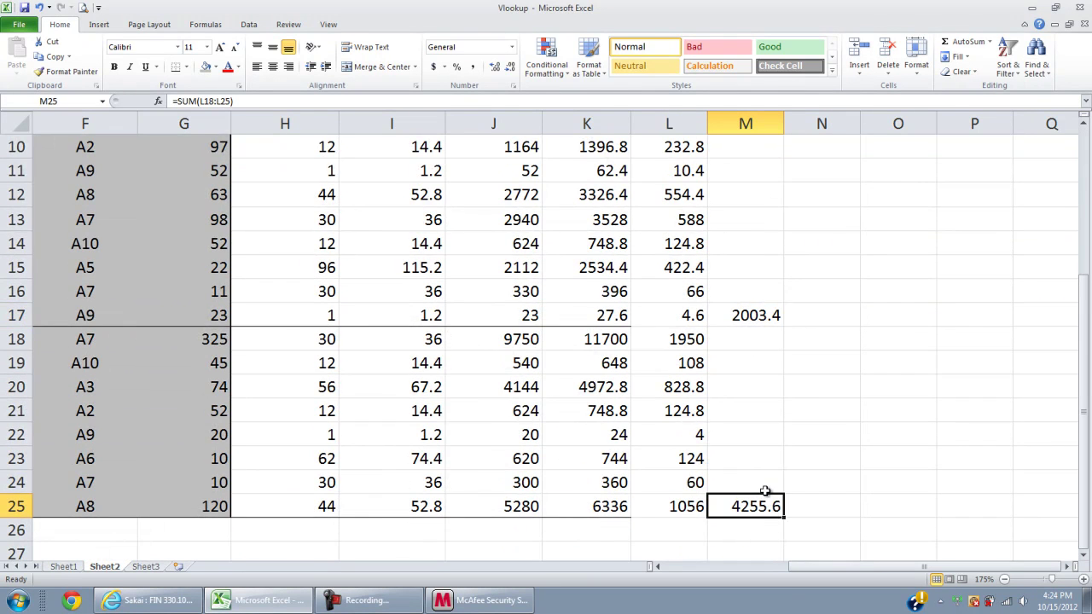
left_click(764, 315)
scroll(764, 316, "up", 3)
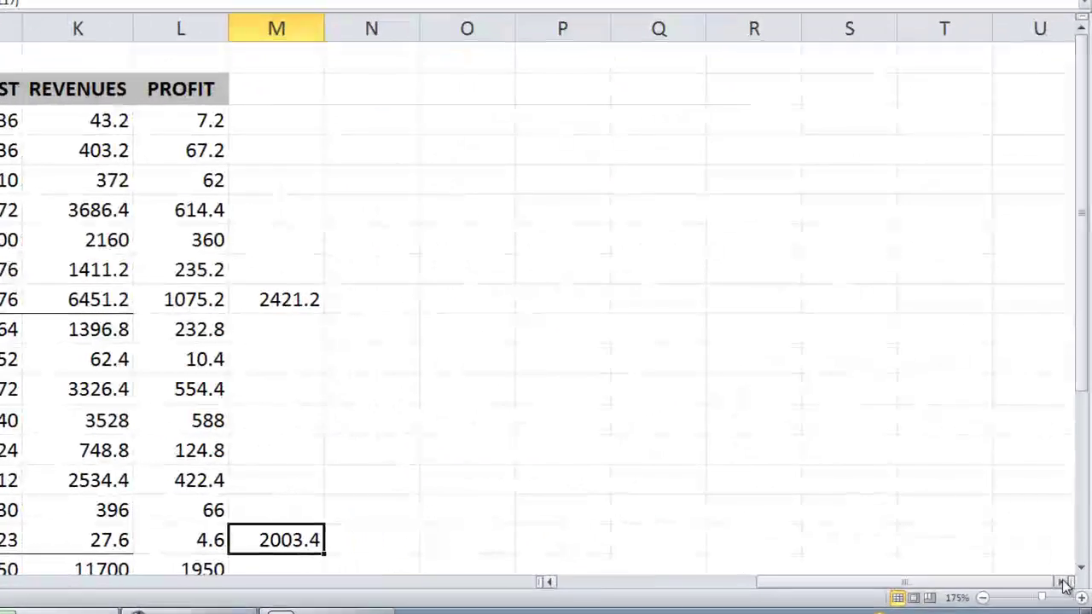
- Enter the dates 1/1/2010, 1/2/2010 and 1/3/2010 down column O from O7
left_click(934, 291)
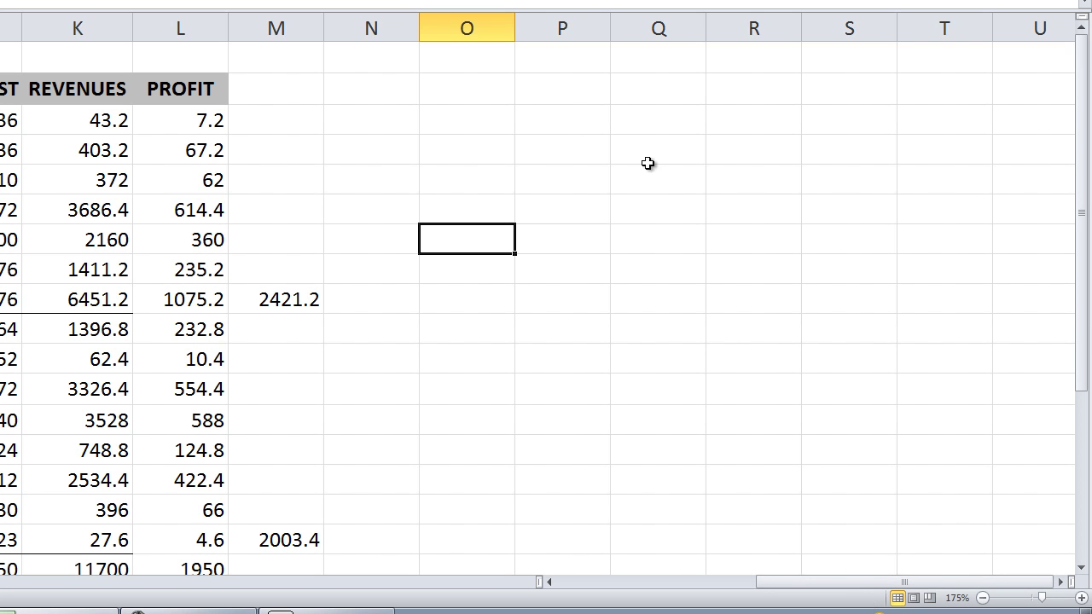
left_click_drag(841, 586, 770, 589)
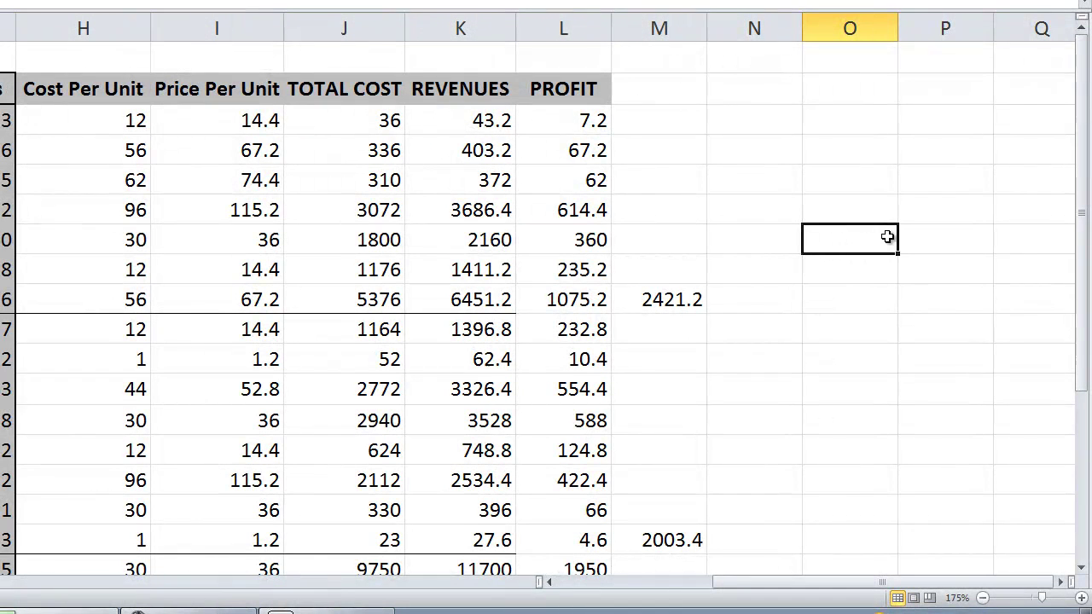
type("1/1")
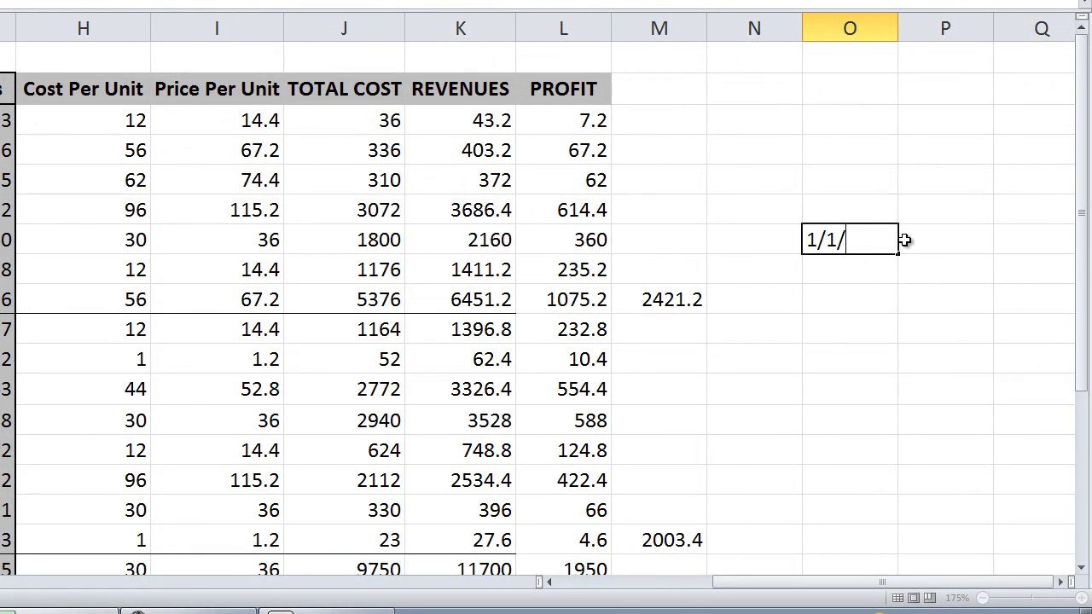
type("/2010")
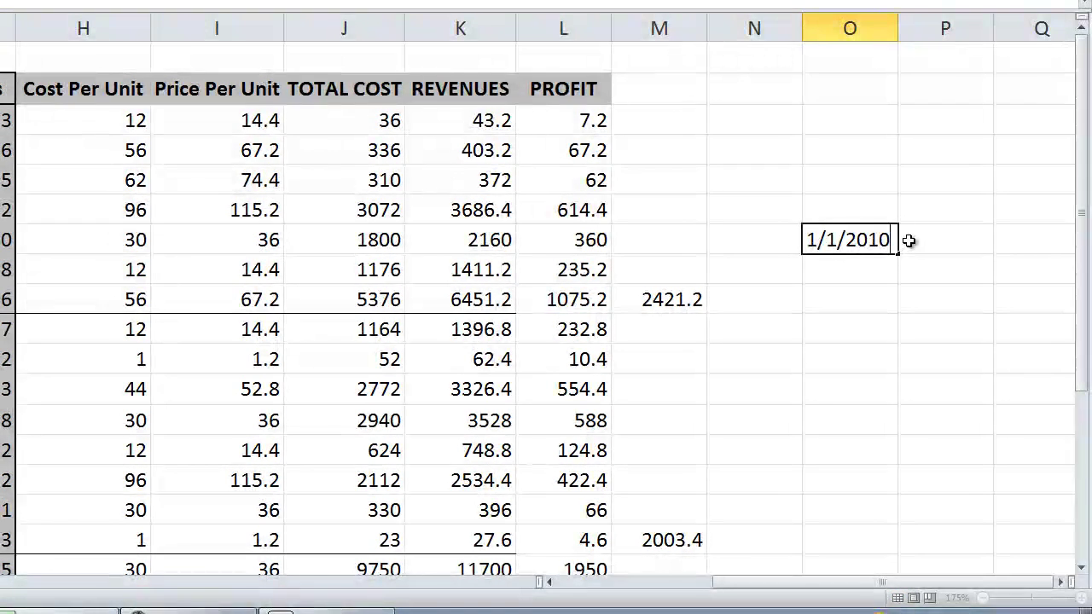
key("Return")
type("1")
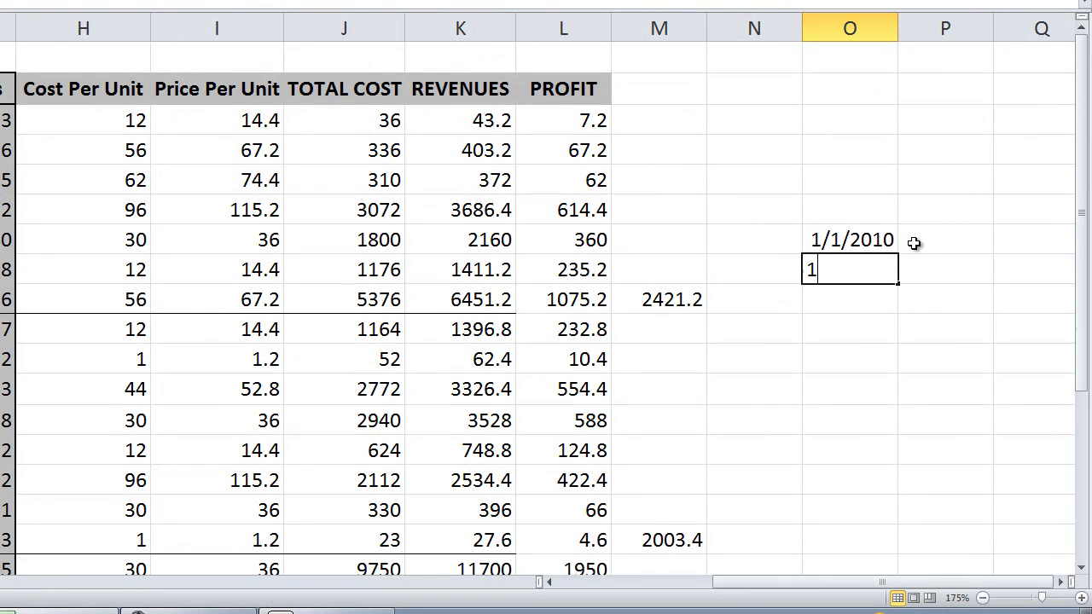
type("/2/20")
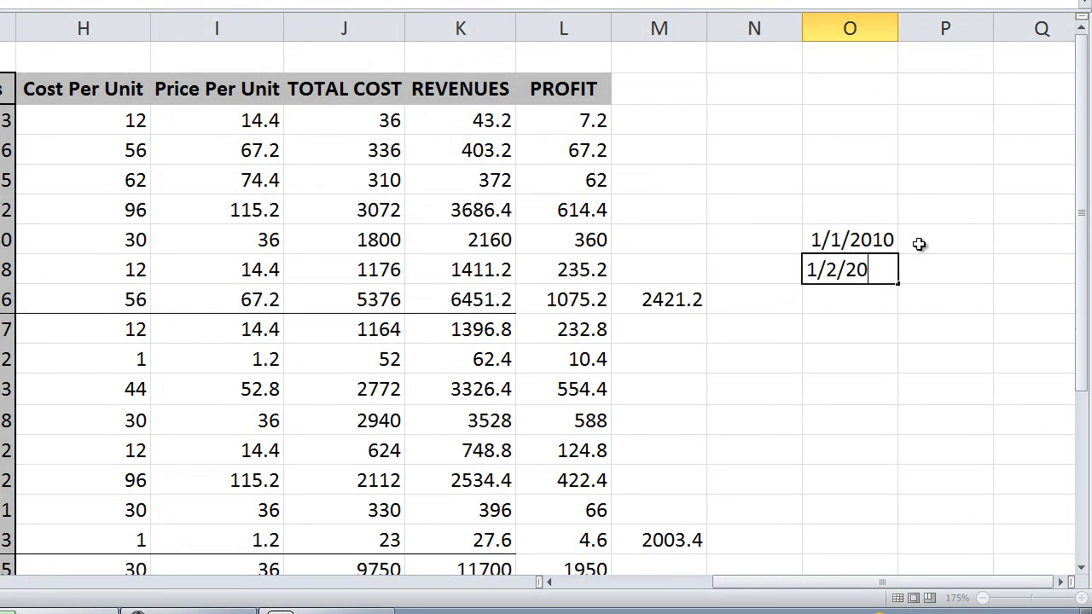
type("10")
key("Return")
type("1/3/")
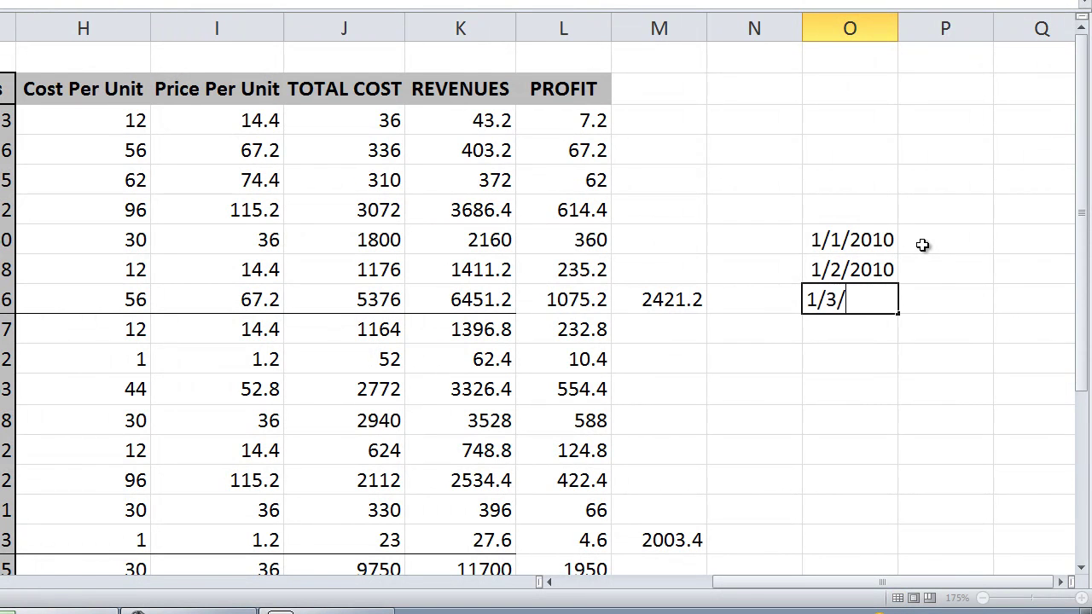
type("2010")
key("Return")
- Head the summary with DATE in O6 and PROFIT in P6
key("Up")
key("Up")
key("Up")
key("Up")
type("DAT")
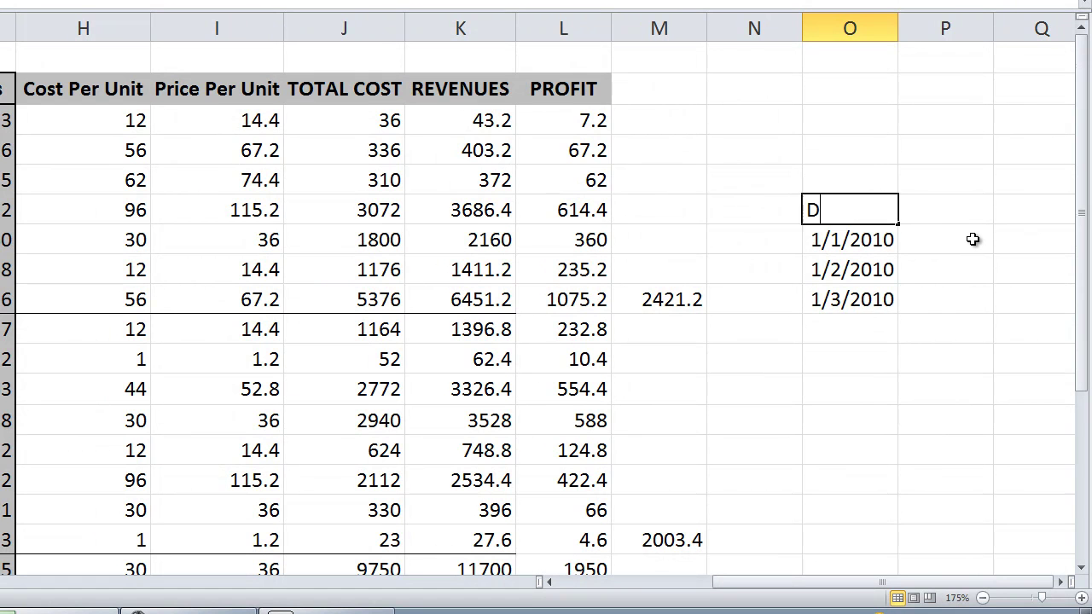
key("Tab")
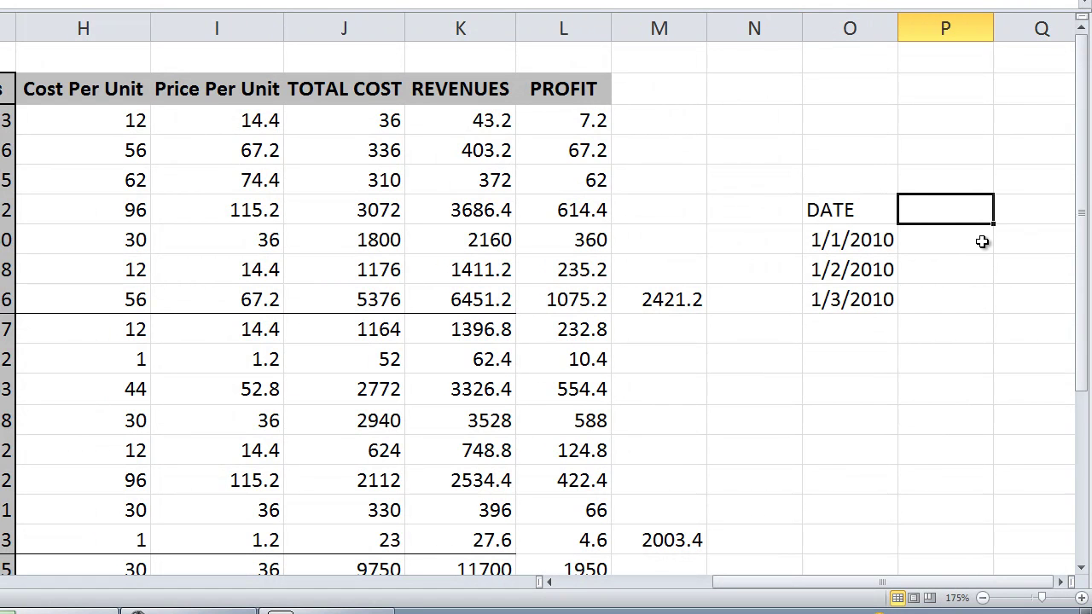
type("PROFIT")
key("Return")
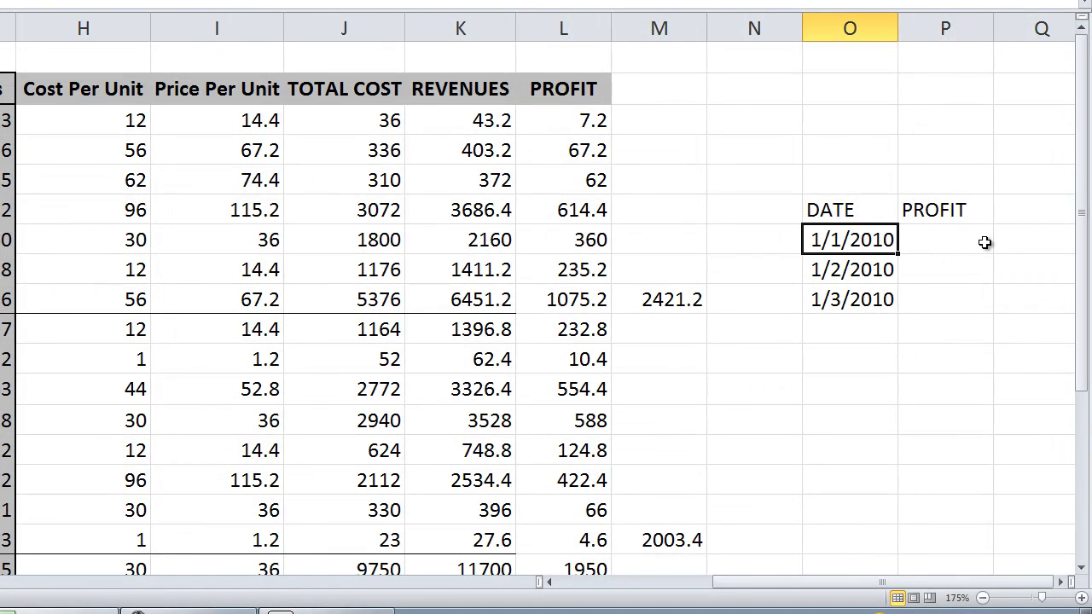
left_click(1061, 582)
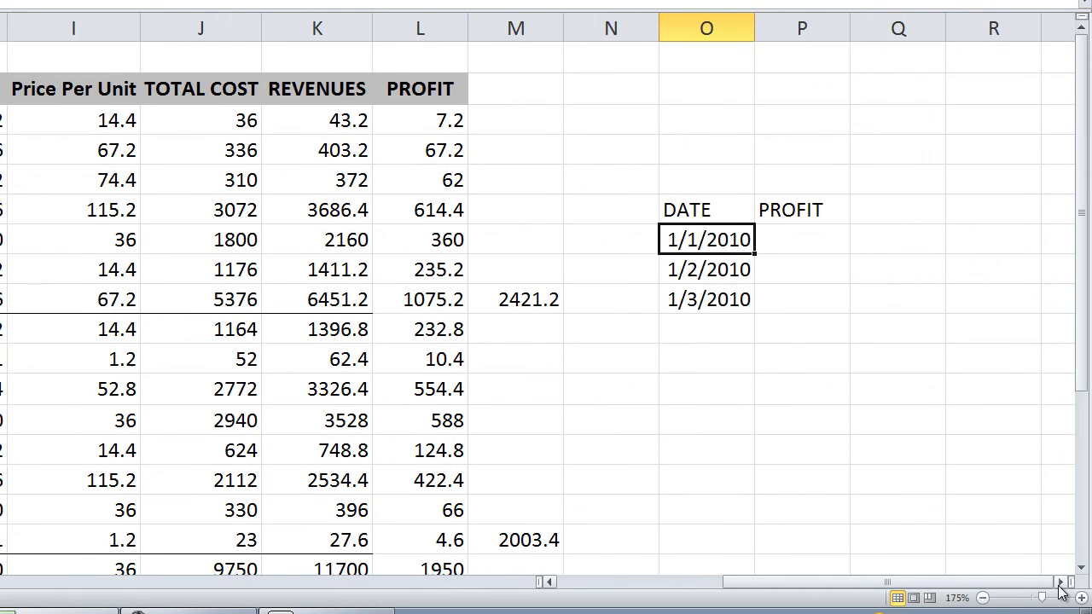
left_click(1060, 582)
- Link P7, P8 and P9 to the daily totals in M9, M17 and M25
left_click(713, 246)
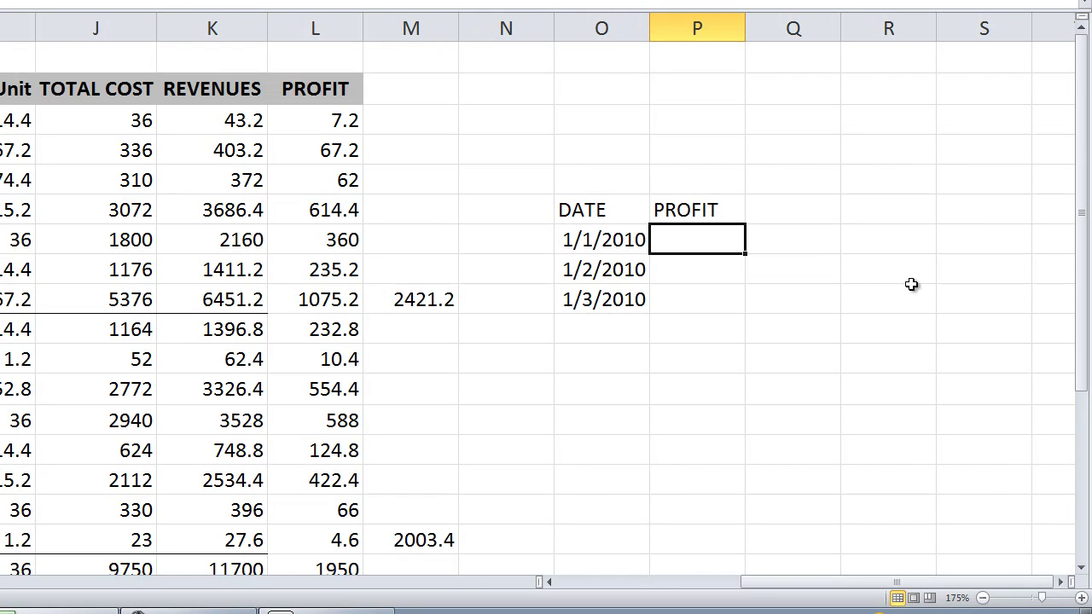
type("=")
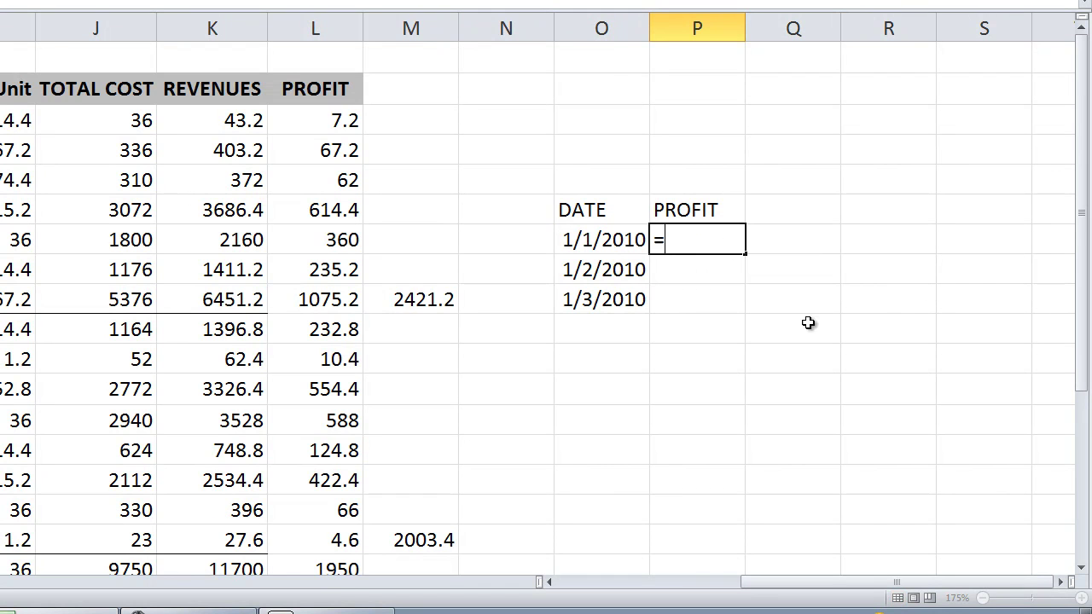
left_click(424, 299)
key("Return")
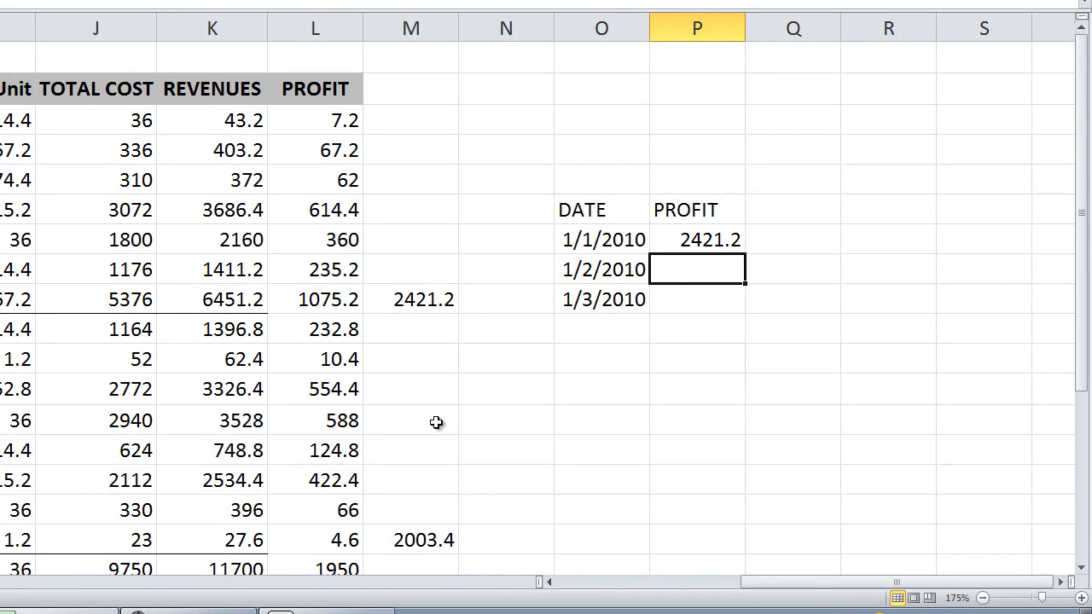
type("=")
left_click(452, 546)
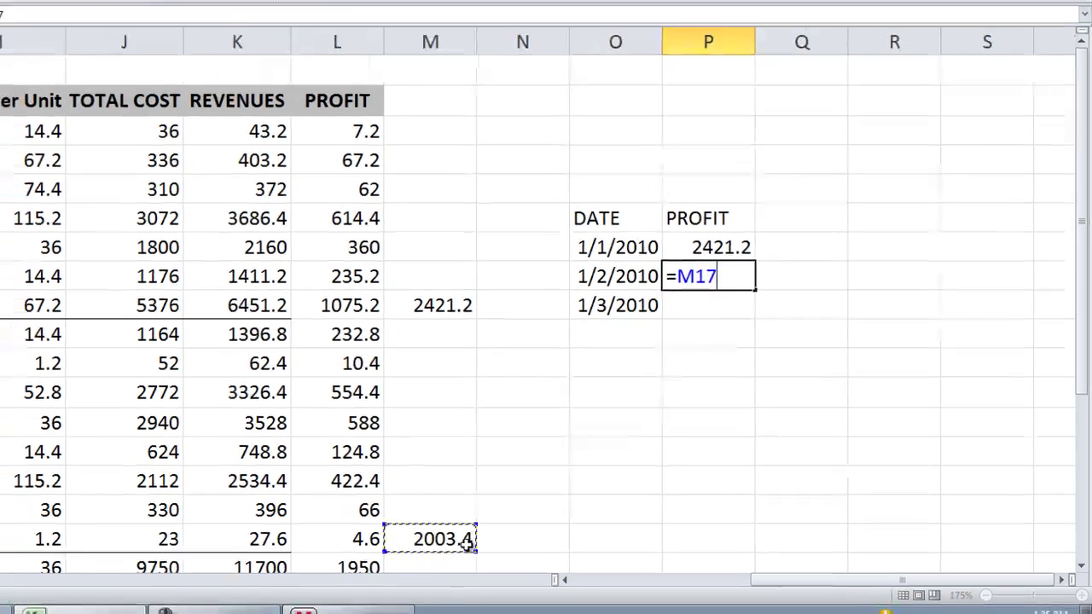
key("Return")
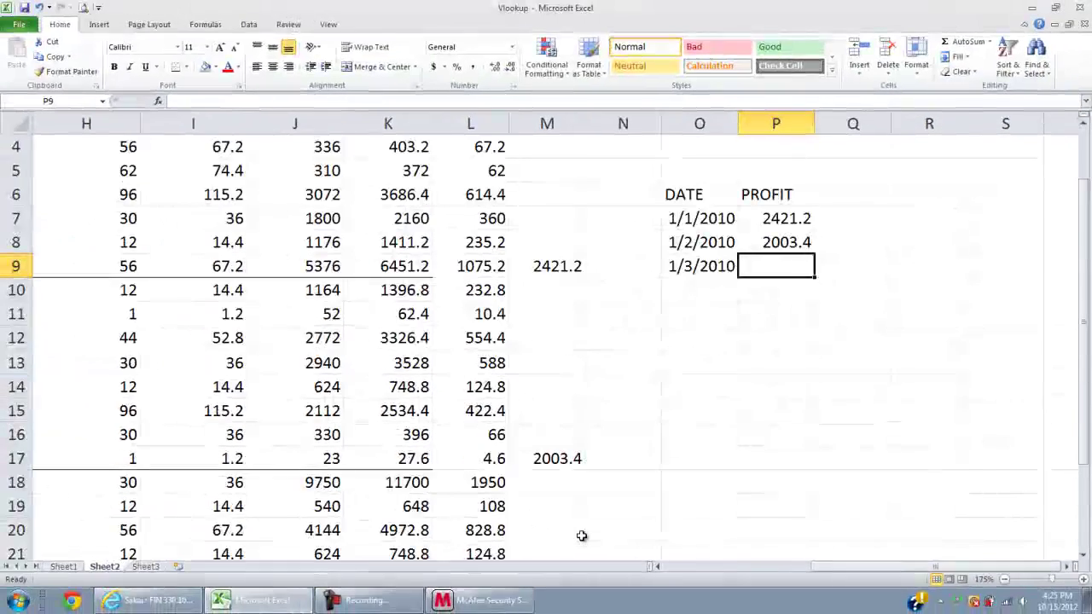
type("=")
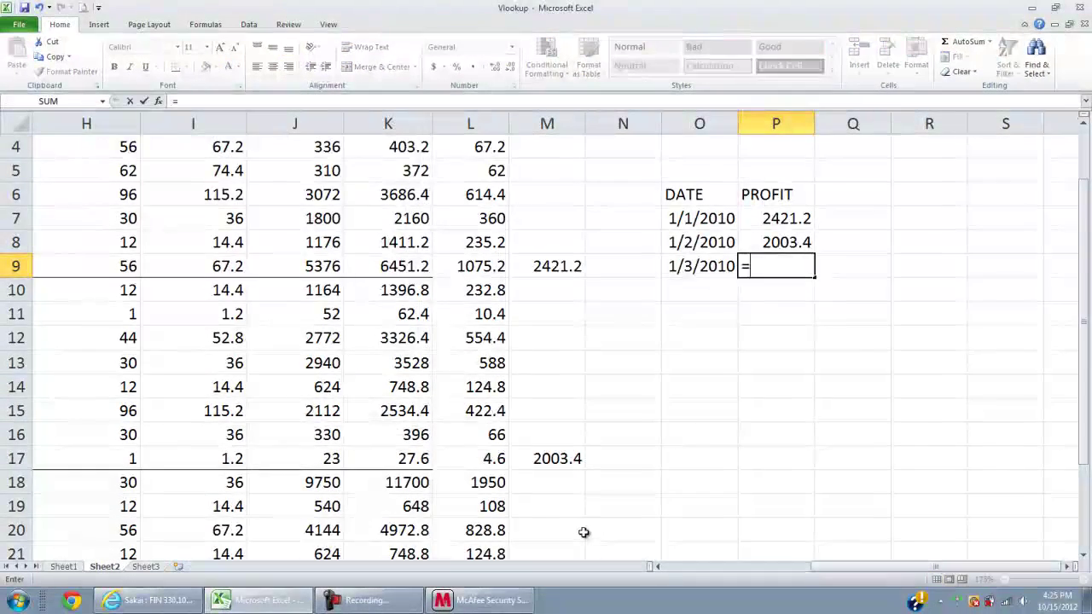
scroll(582, 528, "down", 2)
left_click(569, 510)
key("Return")
- Select the DATE/PROFIT summary table and verify the first profit link
scroll(743, 480, "up", 3)
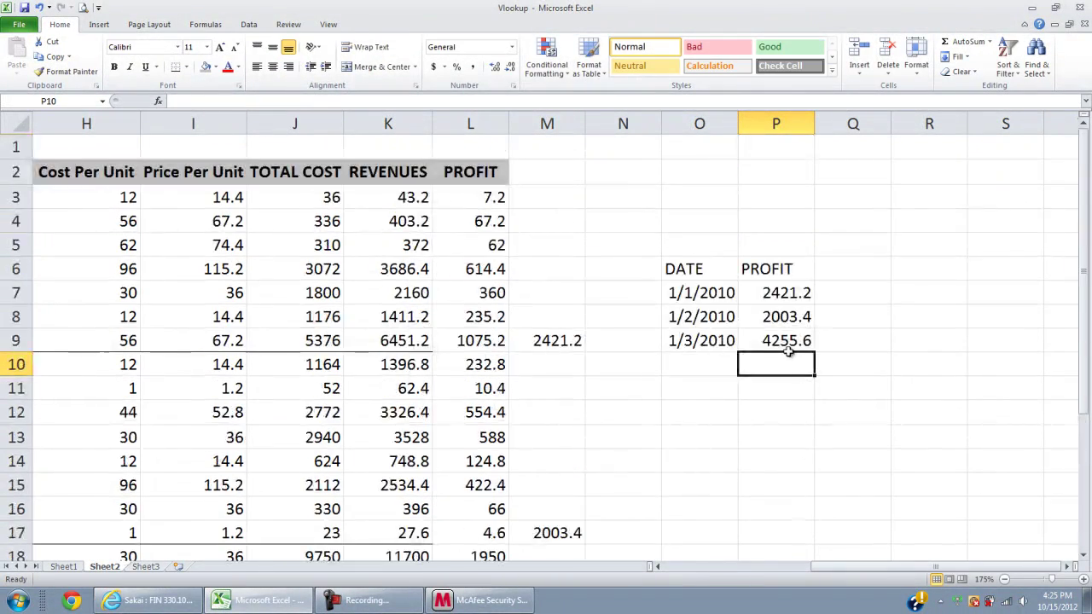
left_click_drag(704, 271, 858, 328)
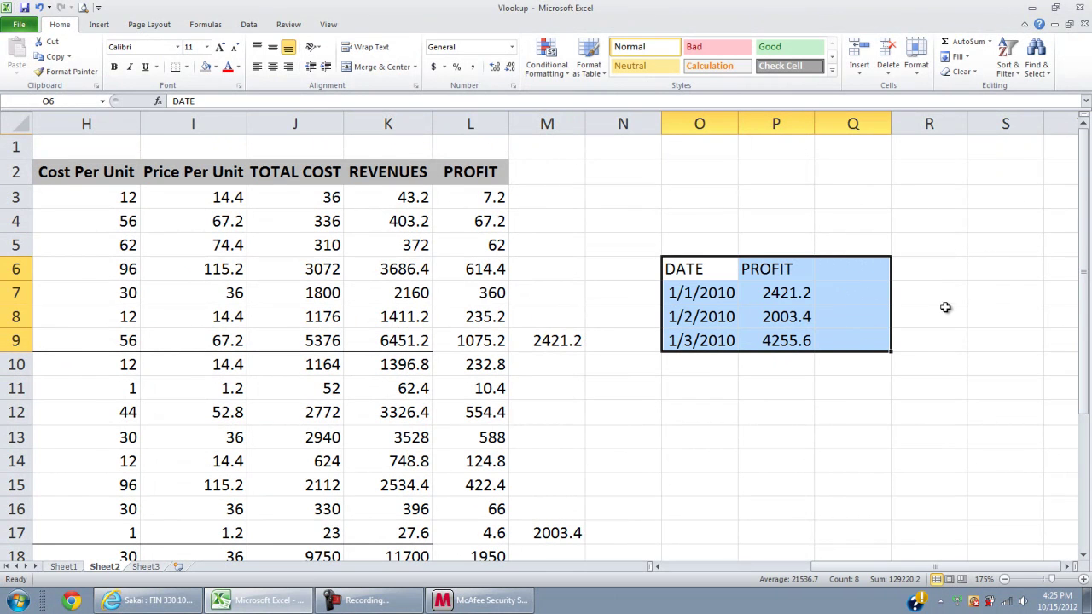
left_click(784, 293)
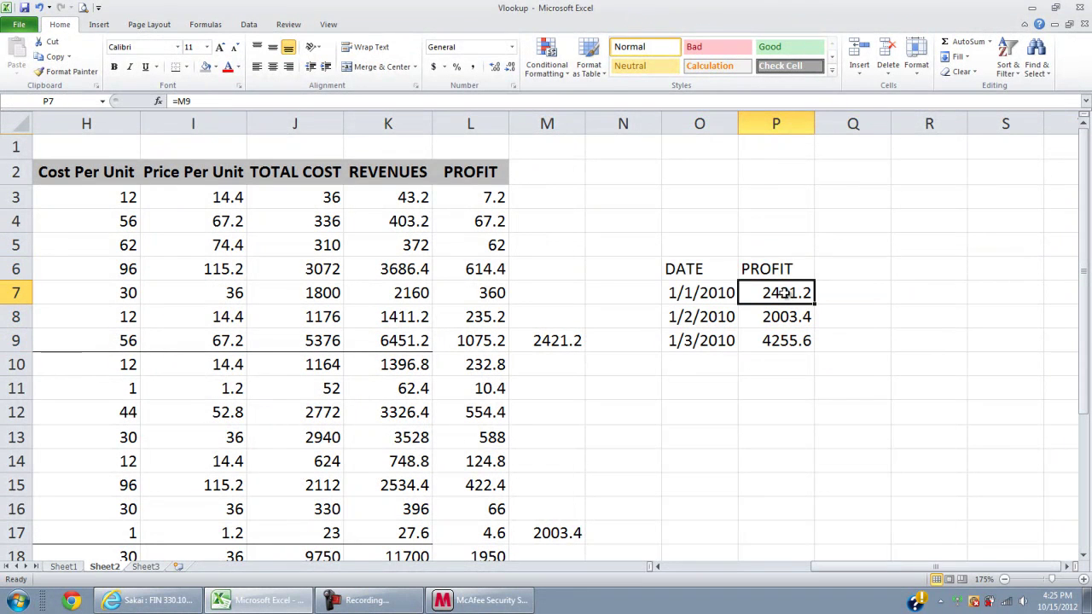